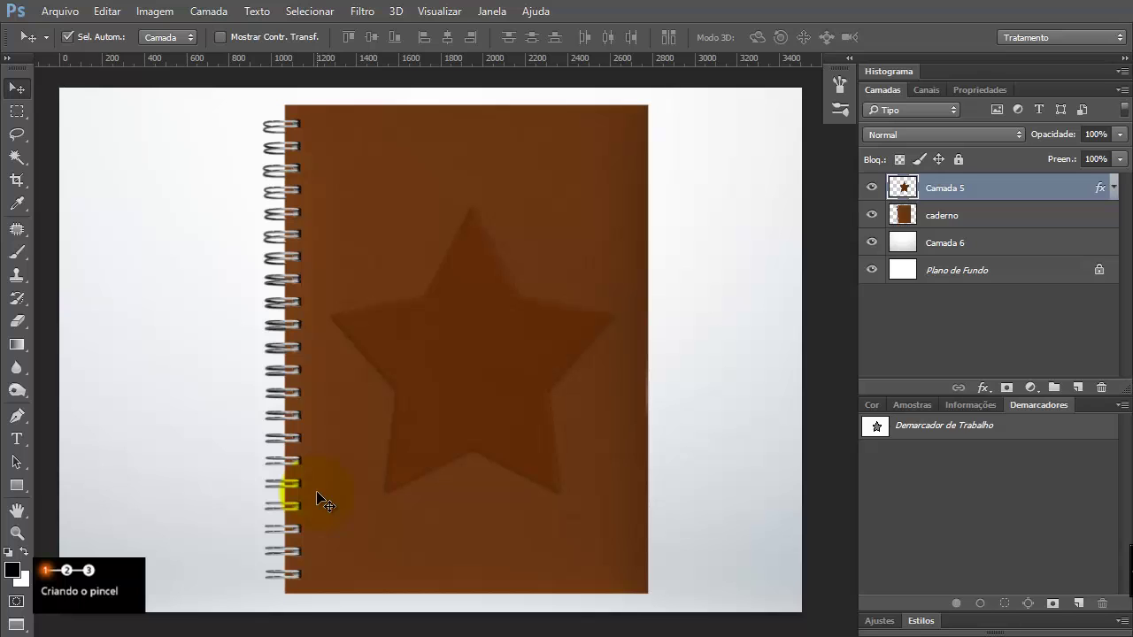
- Create a blank RGB document of 100 × 100 pixels at 72 pixels/inch with a white background
left_click(59, 10)
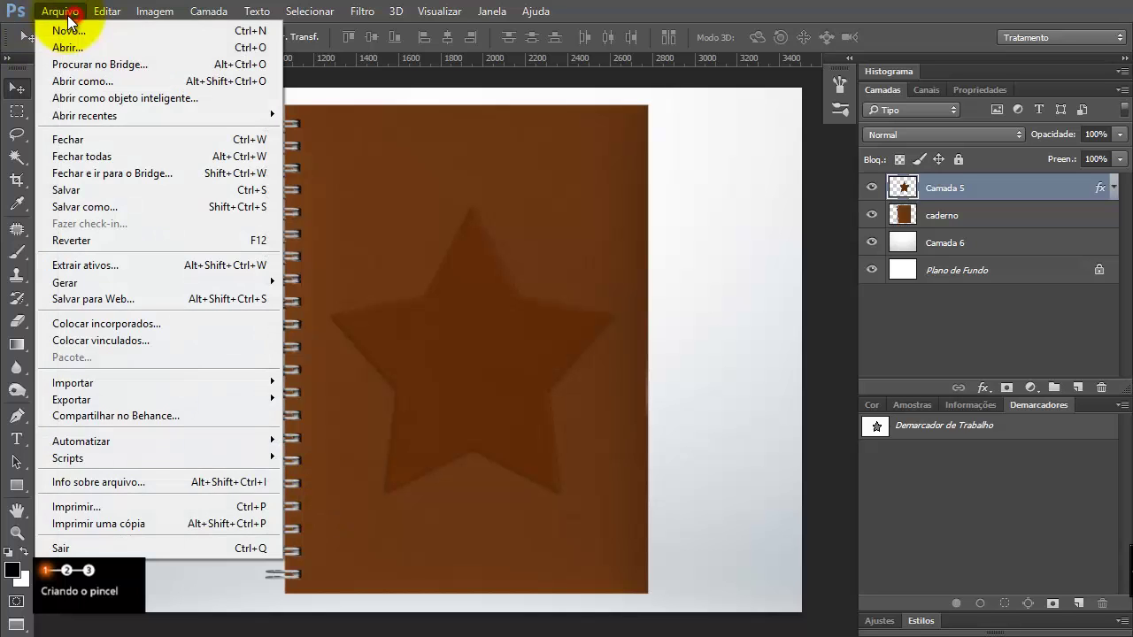
left_click(53, 25)
key("Tab")
key("Tab")
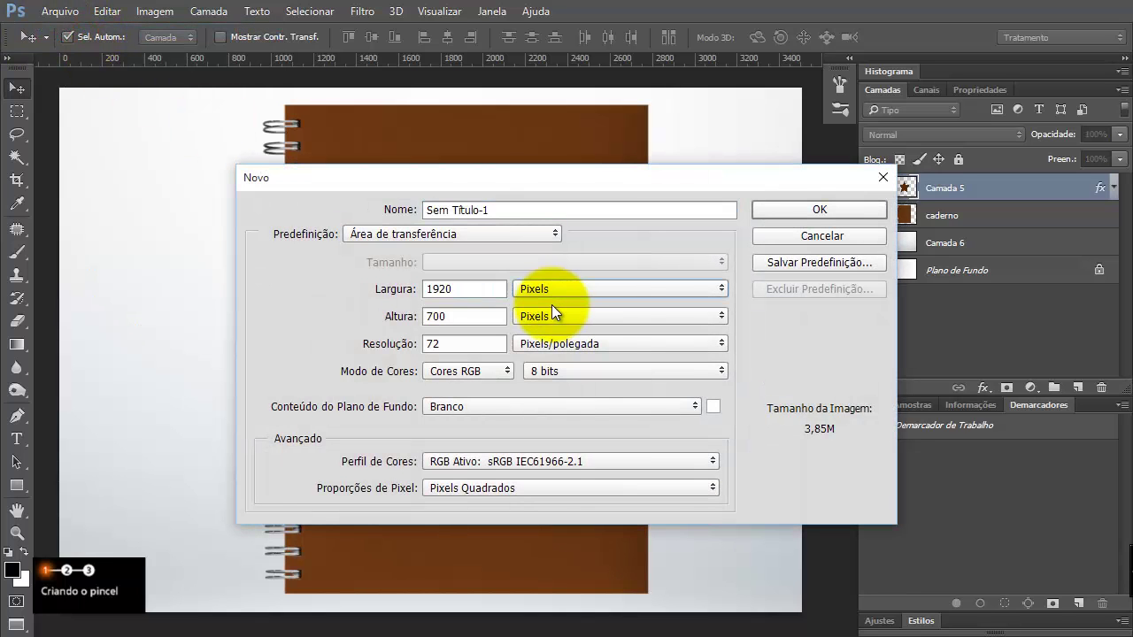
type("100")
key("Tab")
type("100")
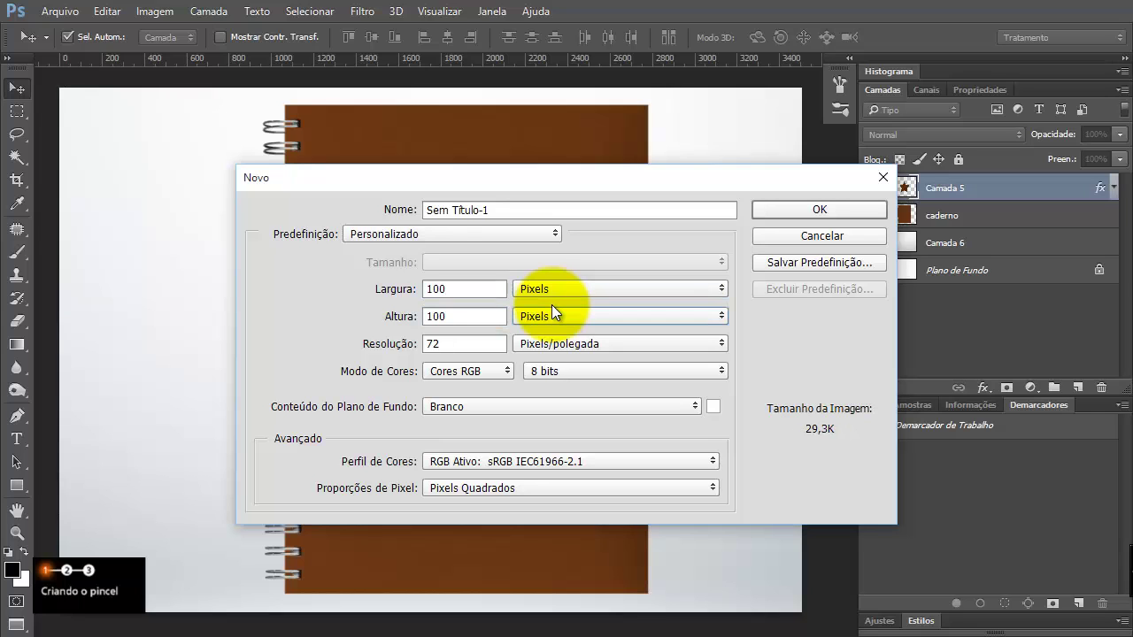
key("Tab")
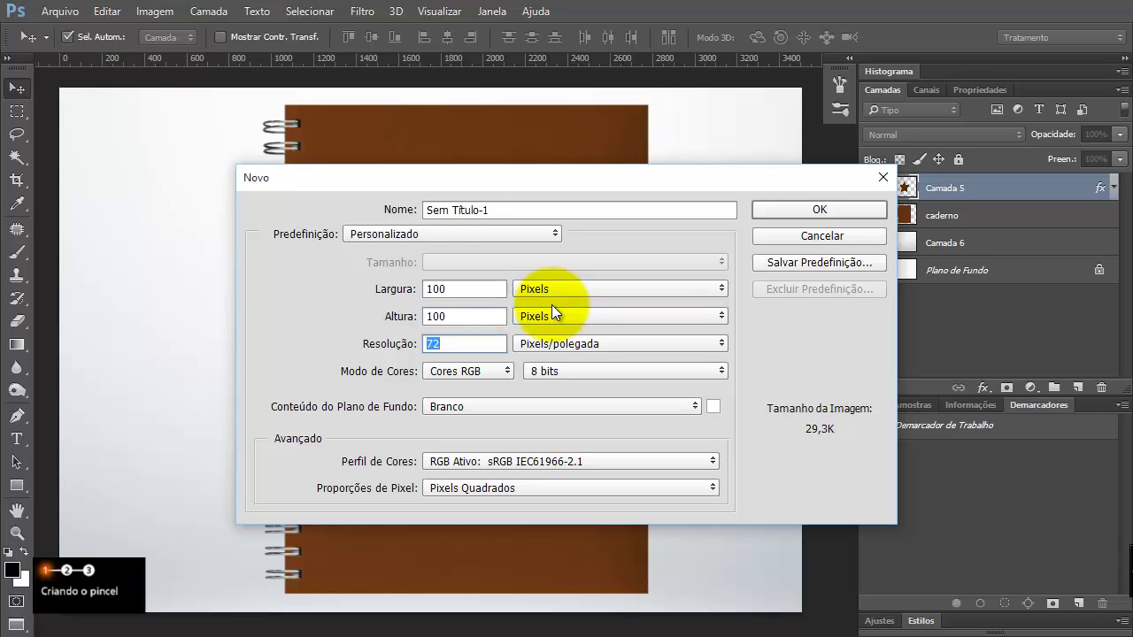
key("Return")
key("ctrl+0")
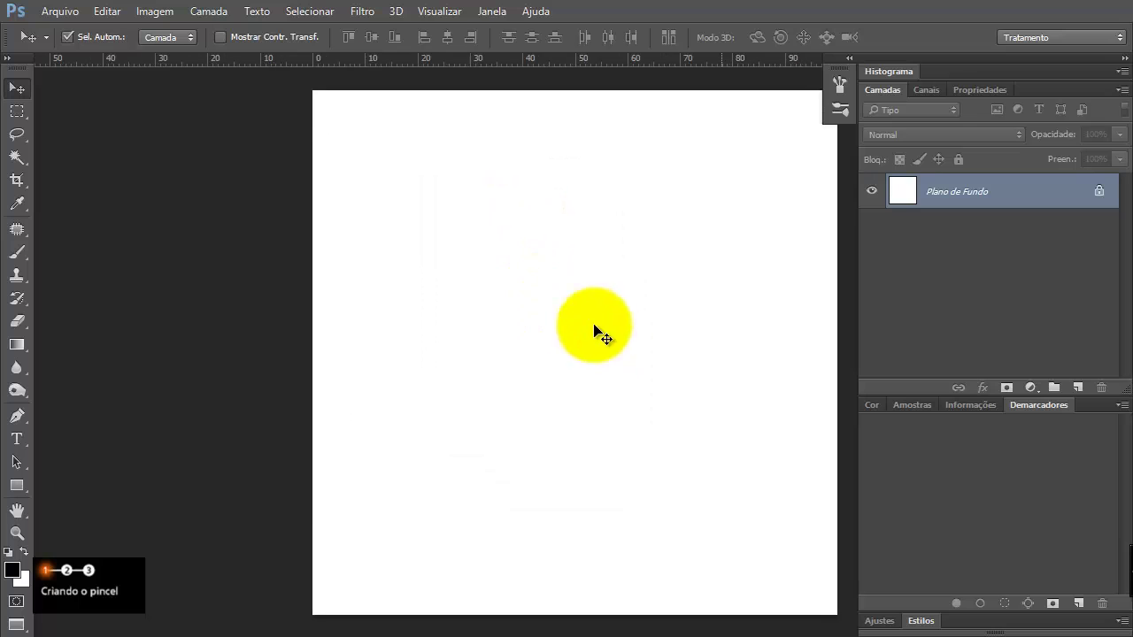
left_click_drag(655, 347, 501, 375)
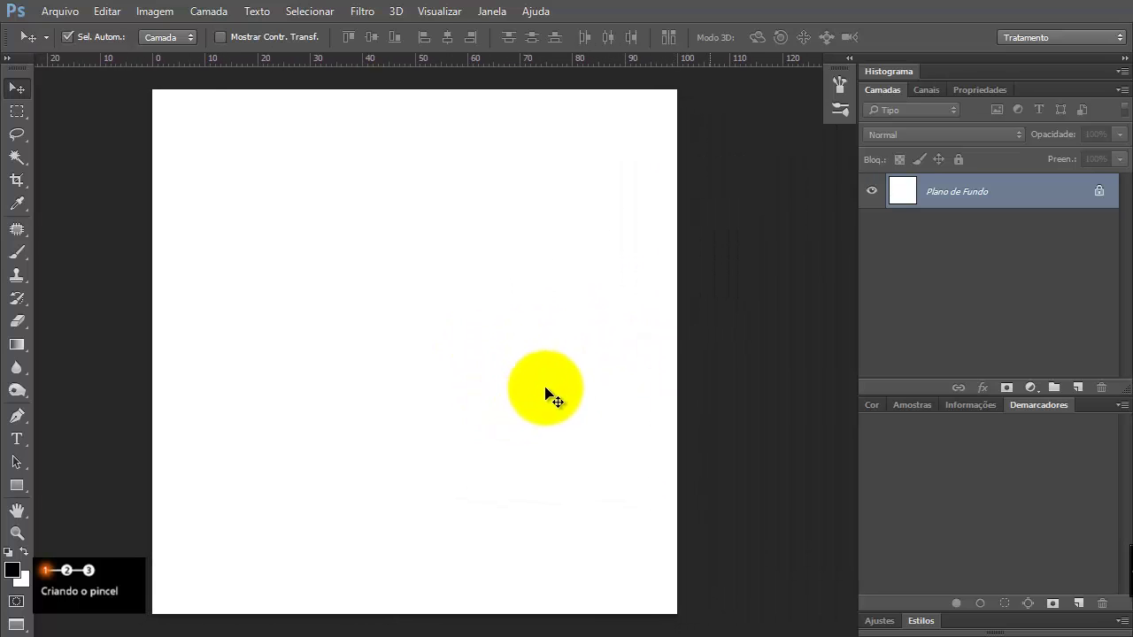
- Toggle the rulers off and on again, and check that their unit is set to pixels
left_click(16, 486)
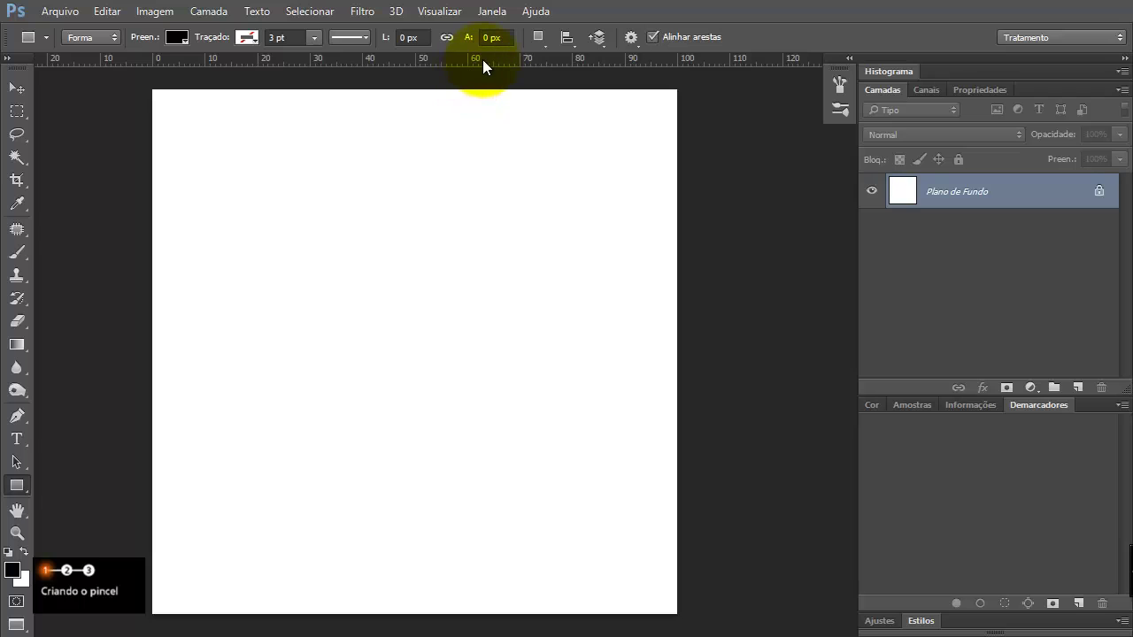
key("ctrl+r")
left_click(439, 11)
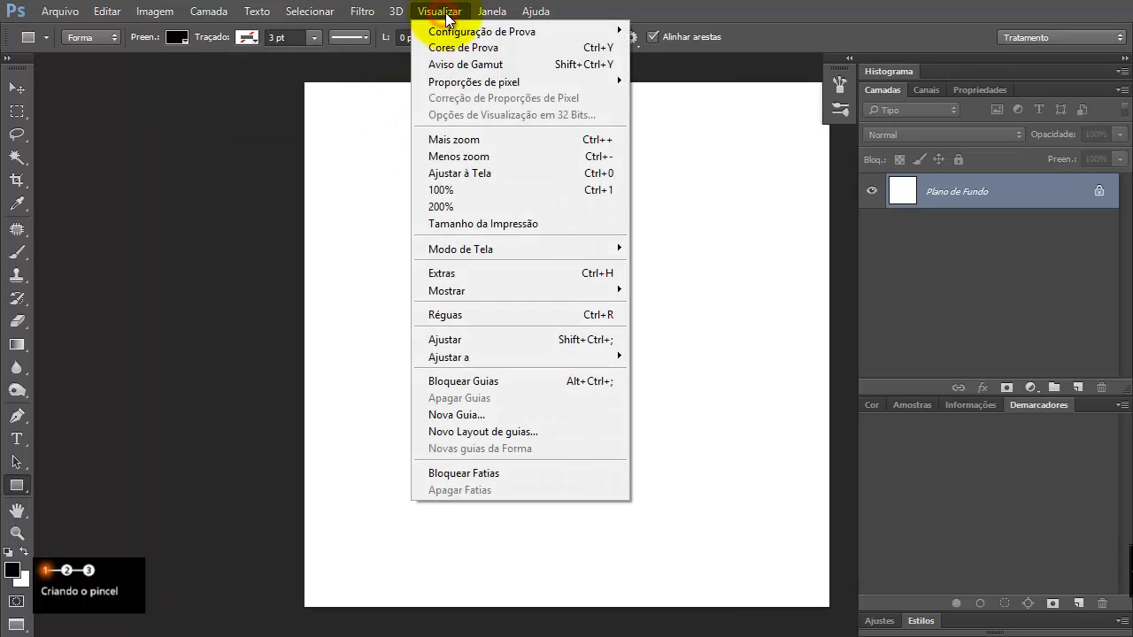
left_click(509, 315)
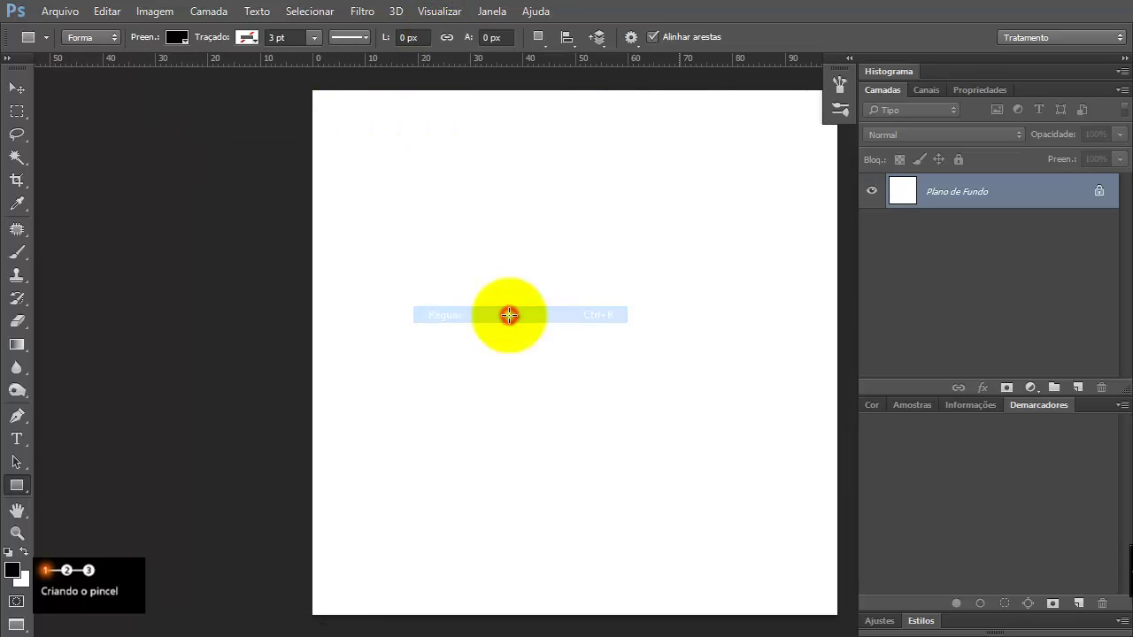
left_click_drag(549, 304, 410, 304)
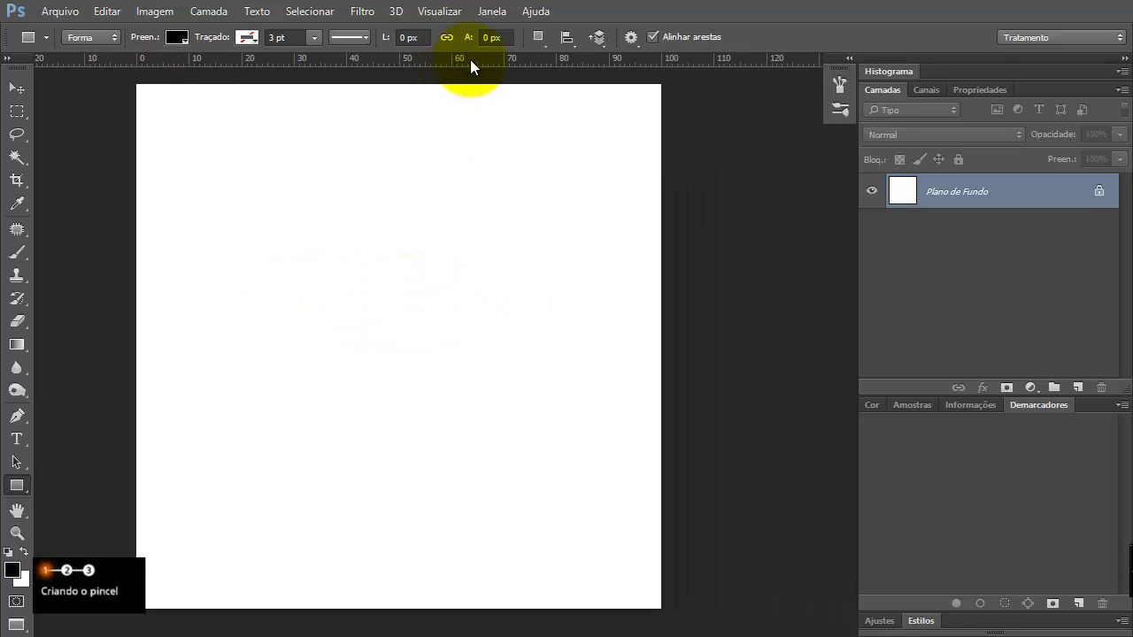
right_click(470, 59)
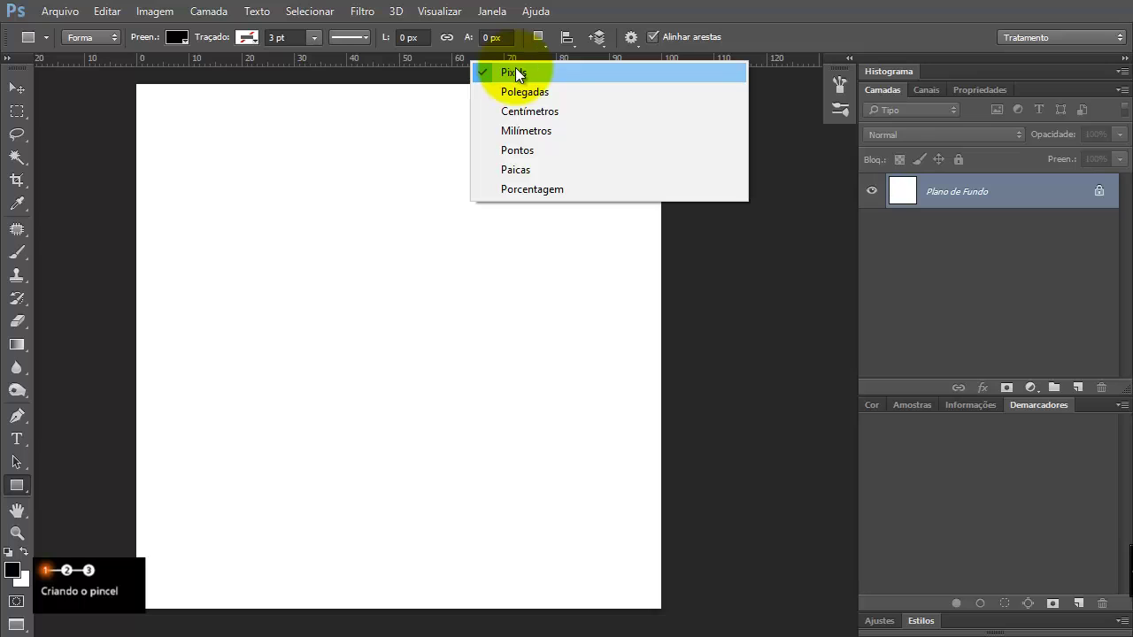
left_click(790, 20)
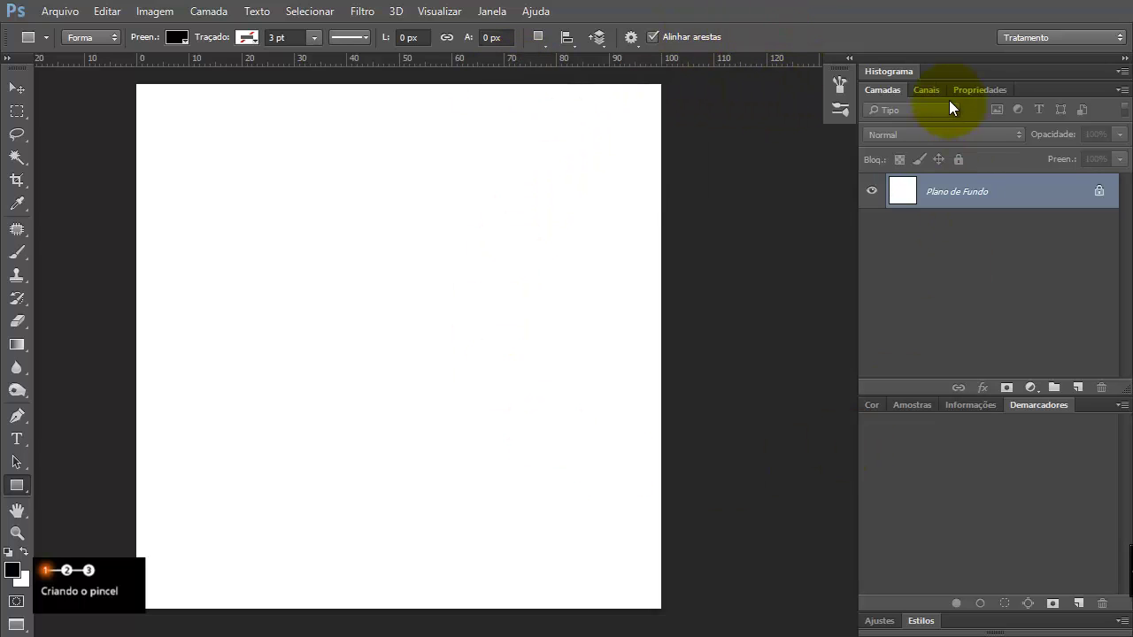
- Show the document's Info read-out and set up the Rounded Rectangle tool with an 8 px corner radius
left_click(494, 14)
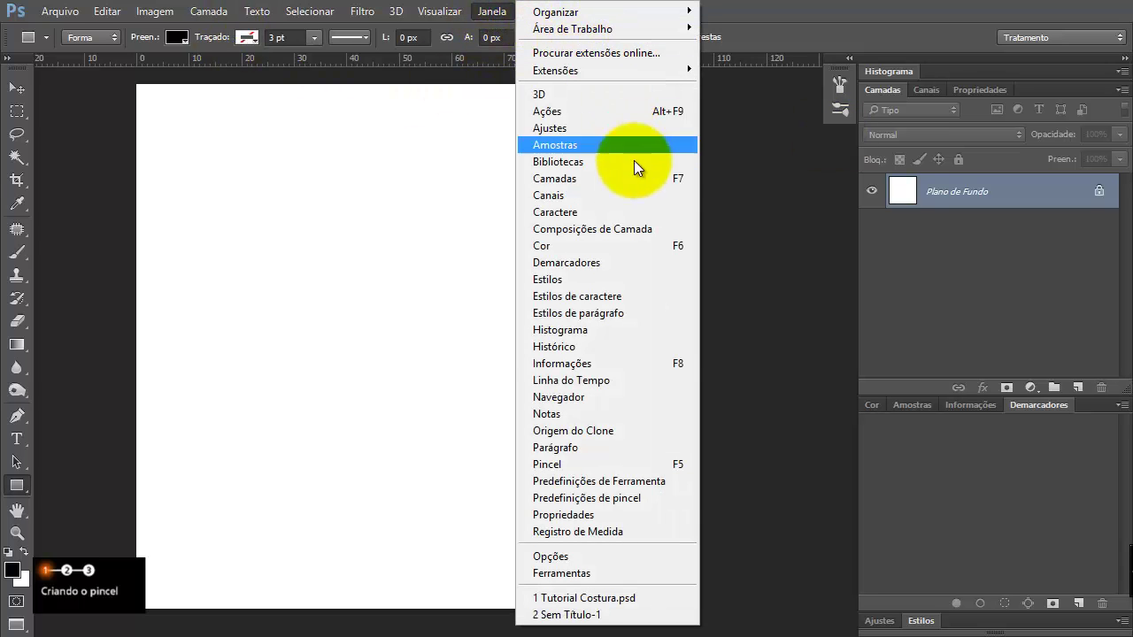
left_click(616, 363)
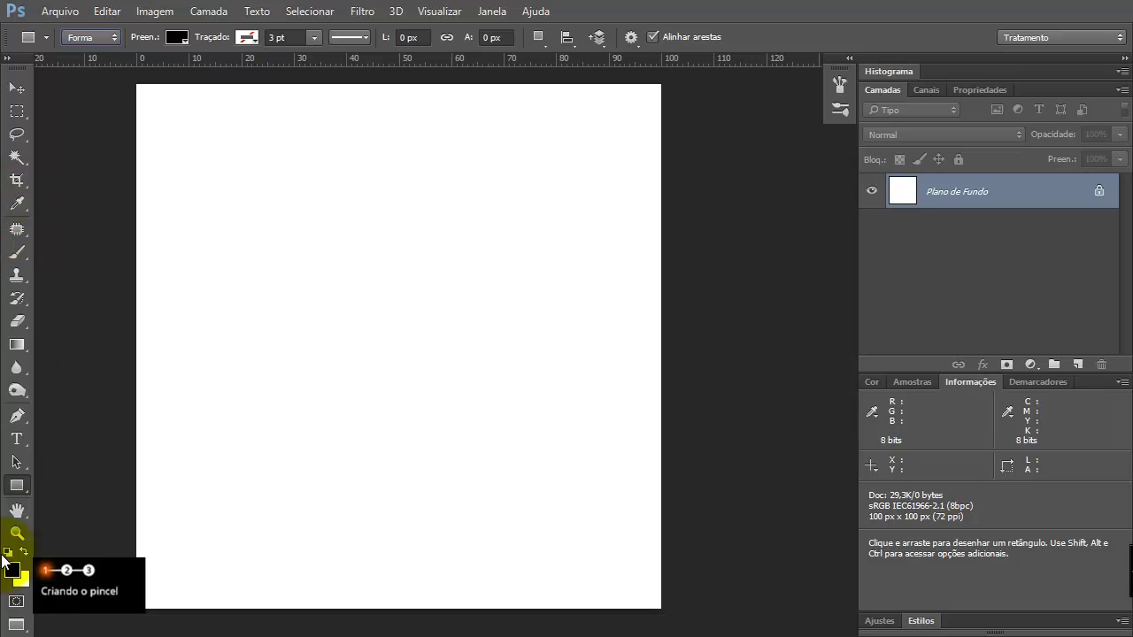
left_click(16, 485)
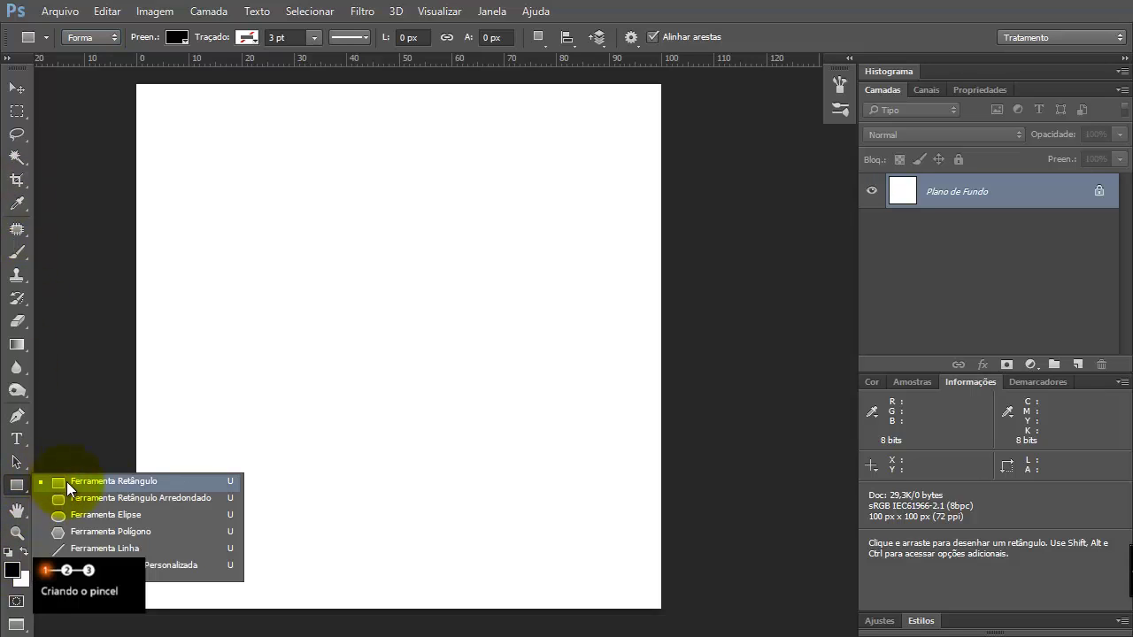
left_click(174, 497)
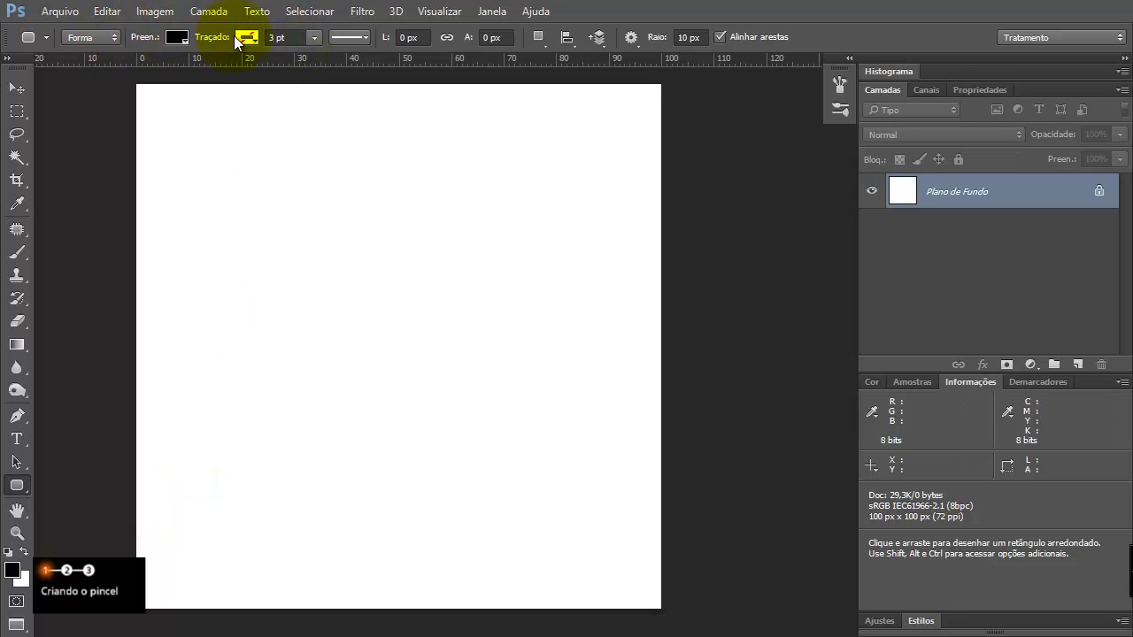
left_click(705, 38)
type("8")
key("Return")
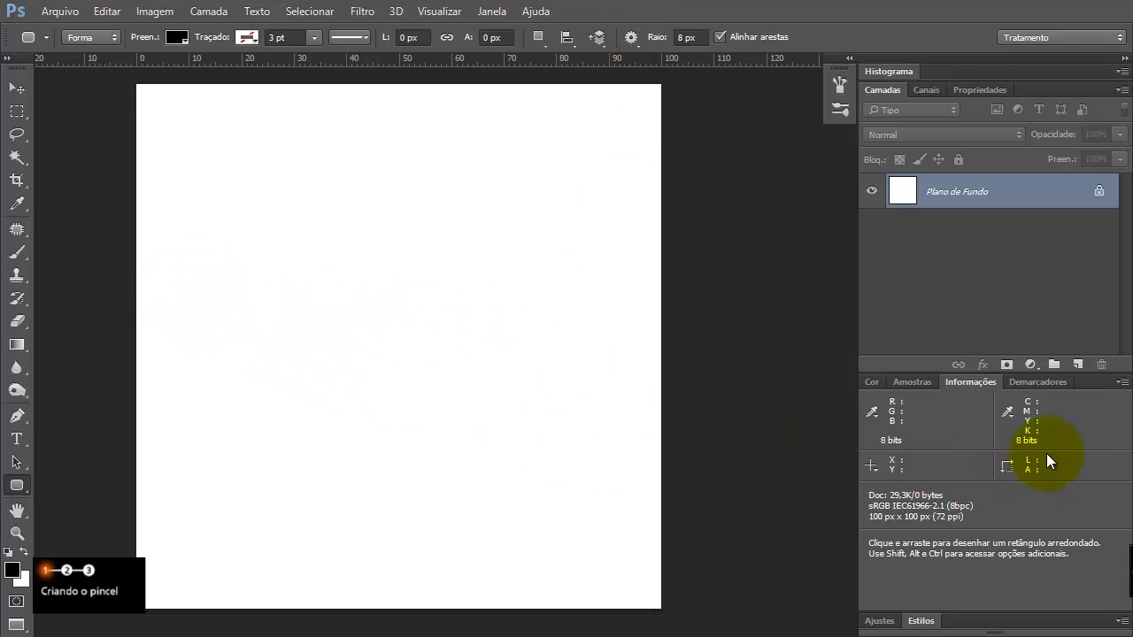
- Draw a black rounded rectangle about 75 × 16 px and center it on the canvas by aligning it to the background layer
left_click_drag(191, 296, 577, 376)
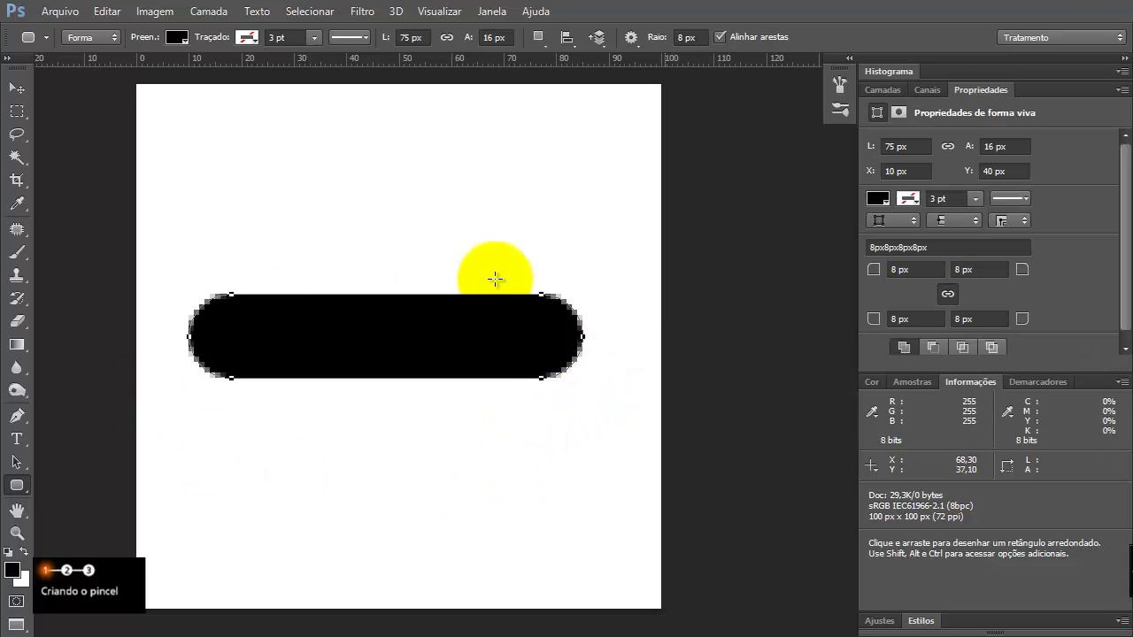
key("v")
left_click_drag(417, 347, 431, 351)
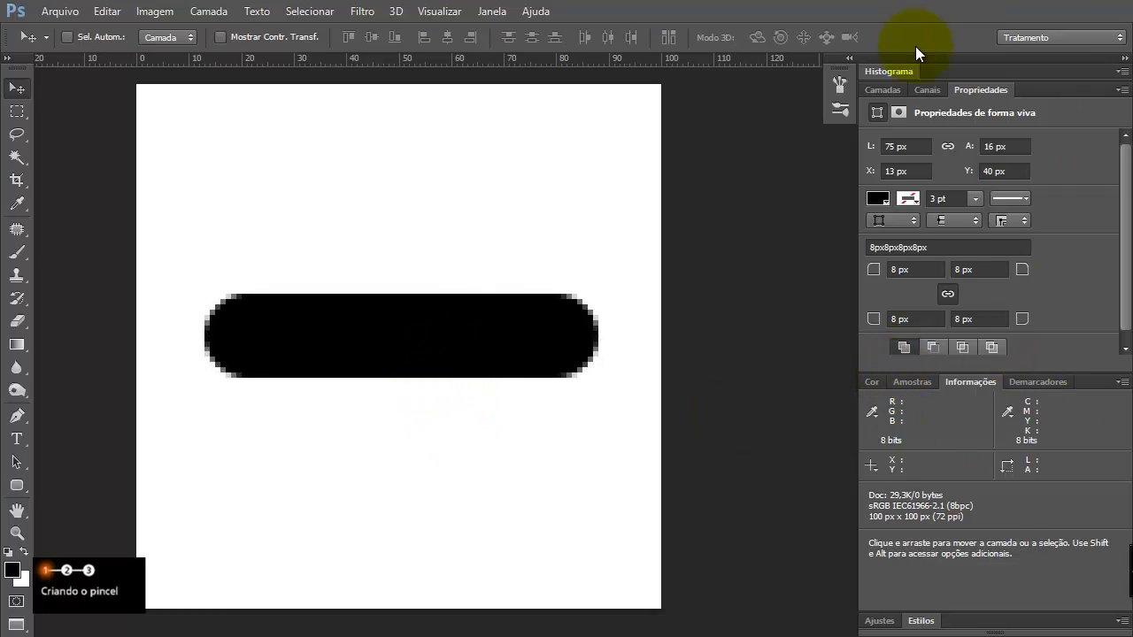
left_click(883, 89)
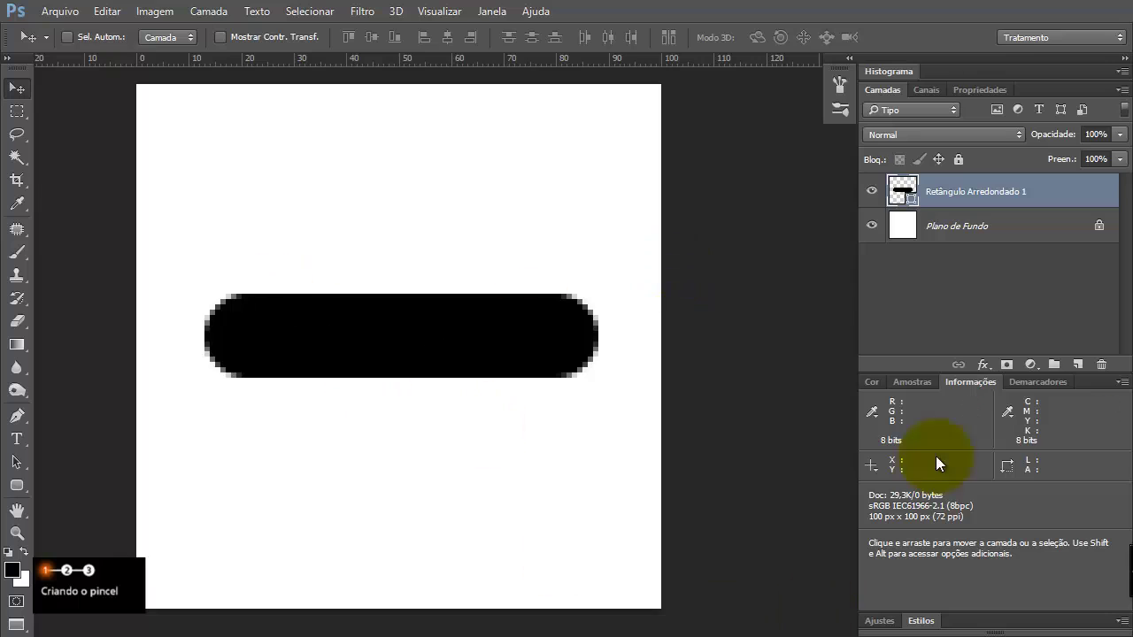
left_click(993, 226, "shift")
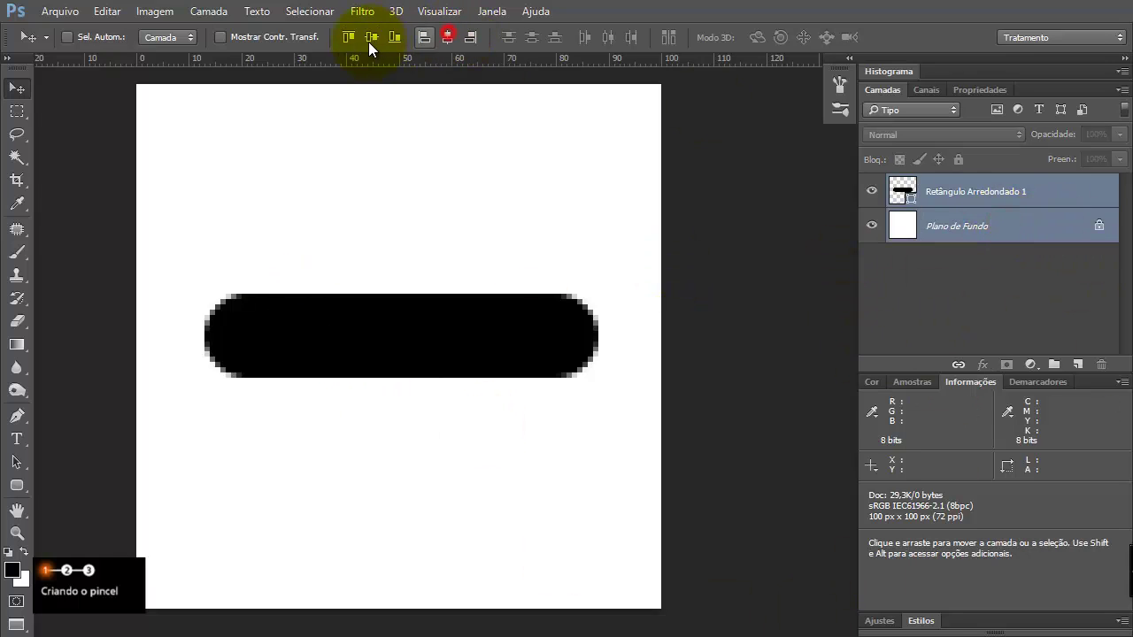
left_click(368, 39)
left_click(973, 191)
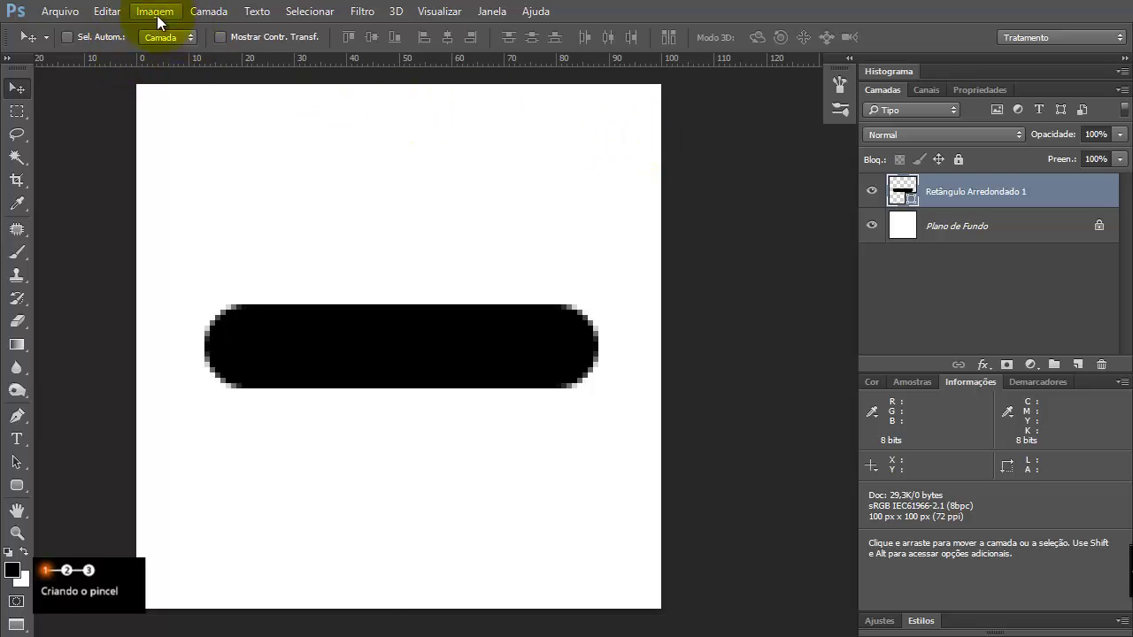
- Define the rounded shape as a brush preset with a name starting "Guia p" and ending "costura", and close its document without saving
left_click(107, 12)
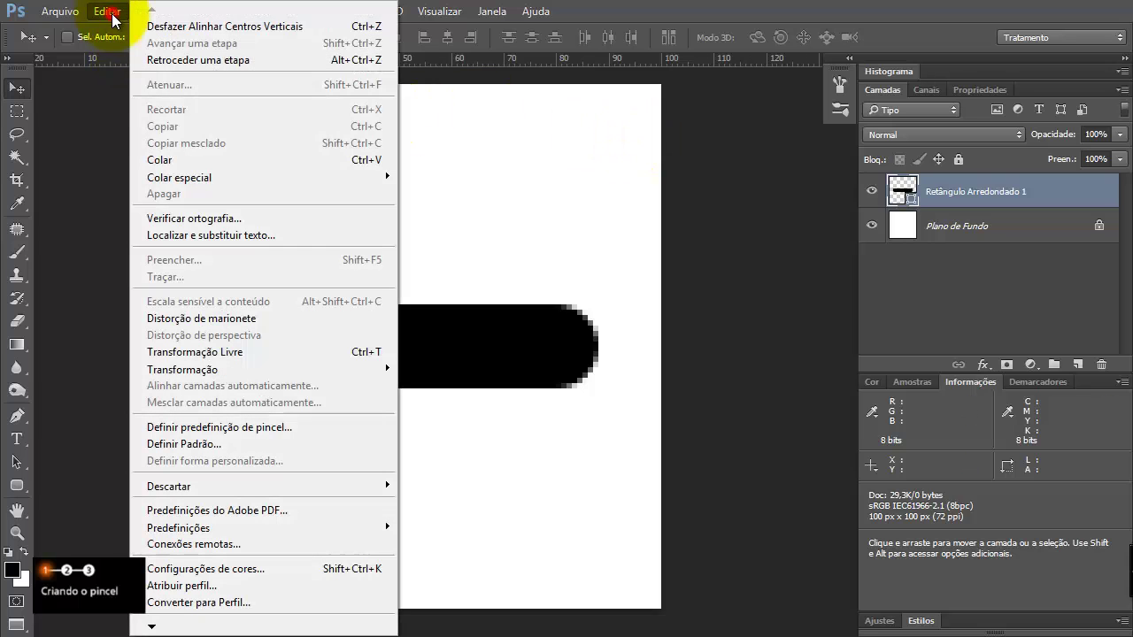
left_click(209, 426)
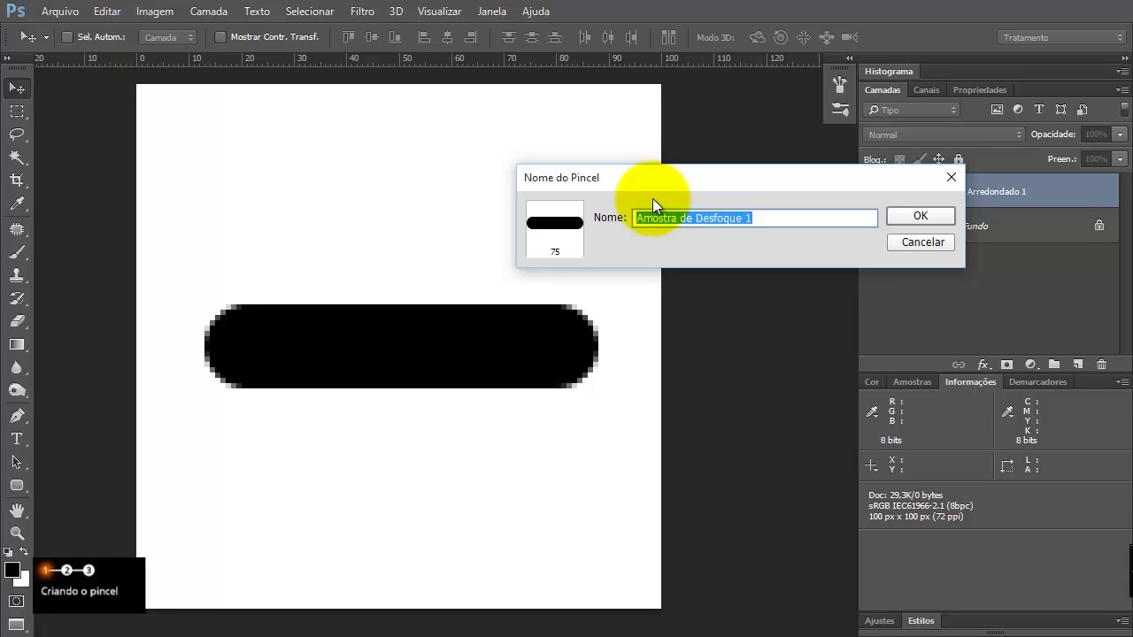
type("Gu")
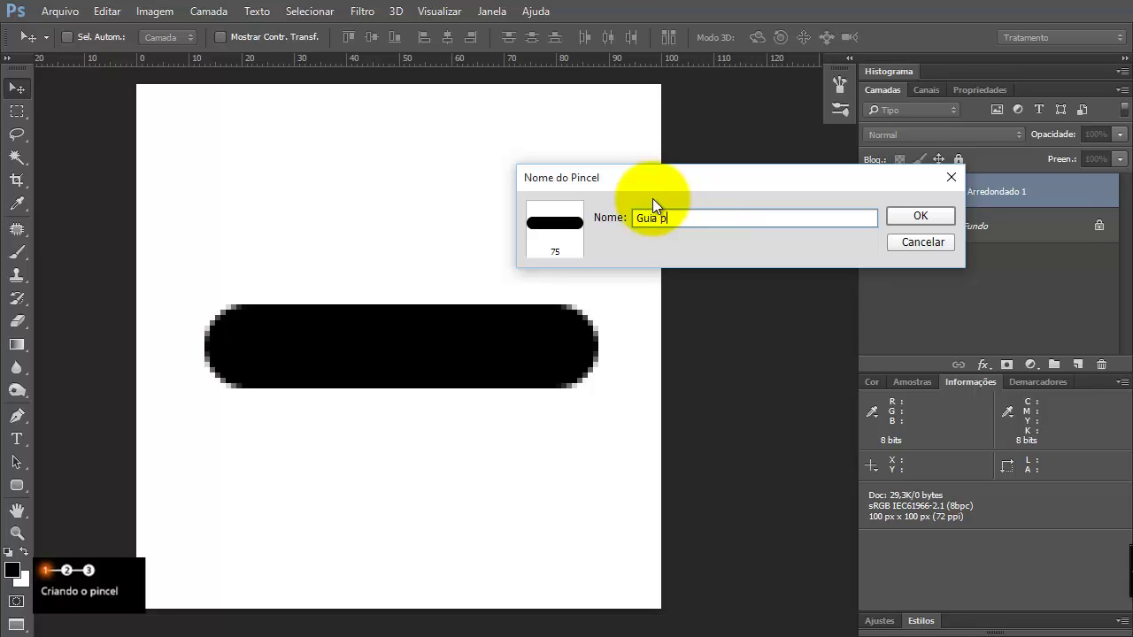
type("ia costura")
key("Return")
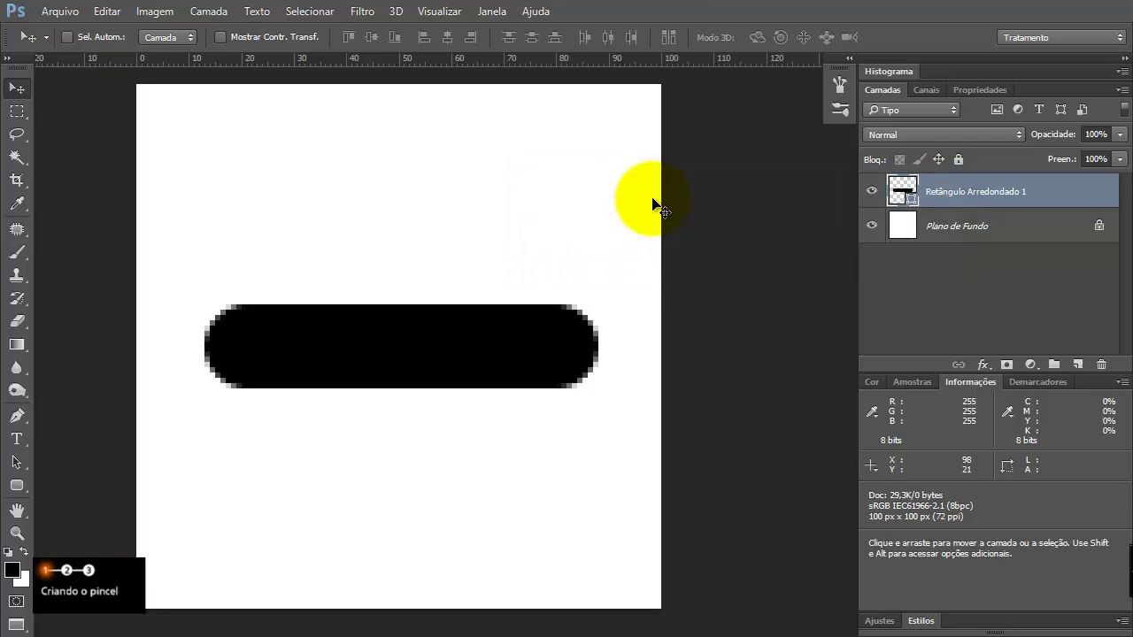
key("ctrl+w")
key("n")
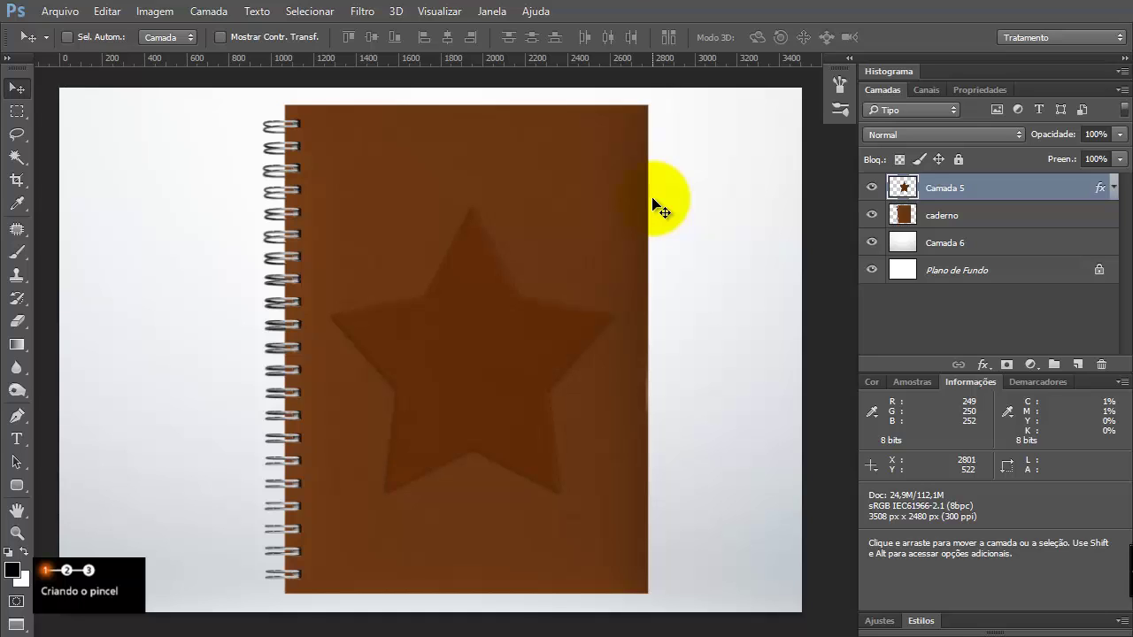
- Add a new layer above the star layer in the notebook document and name it "Costura 1"
left_click(1077, 363)
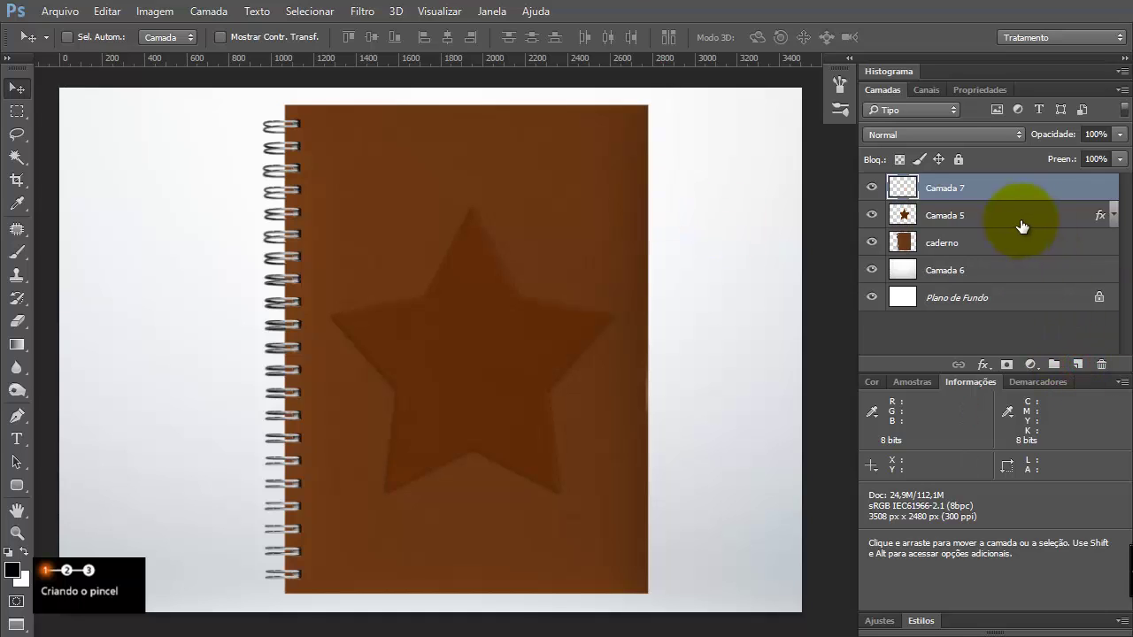
double_click(949, 188)
type("Costura")
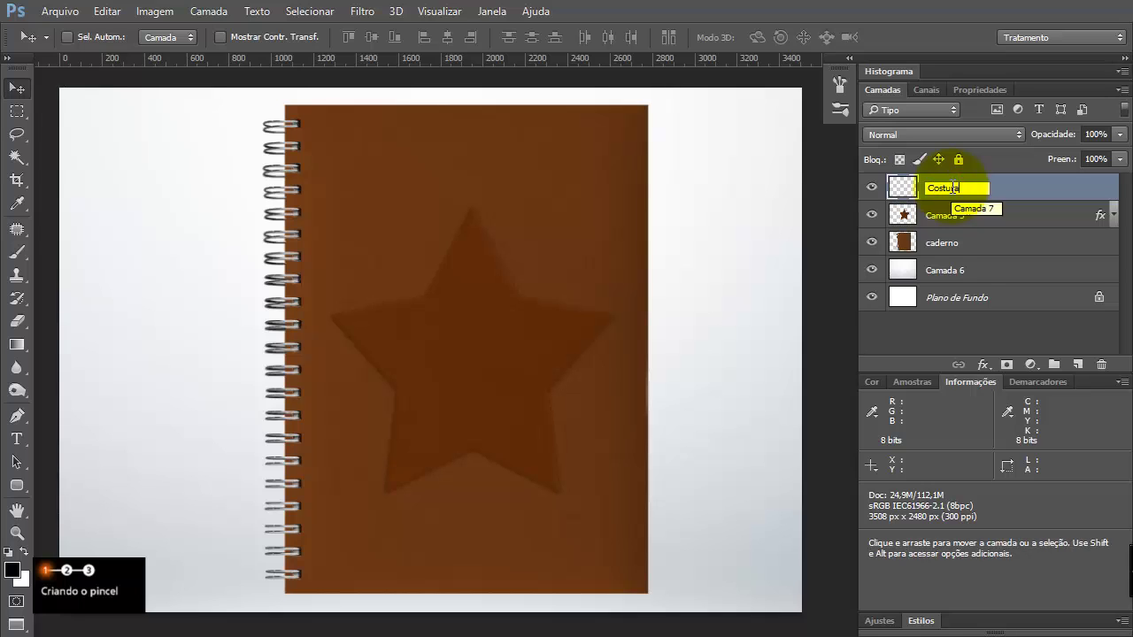
type(" 1")
key("Return")
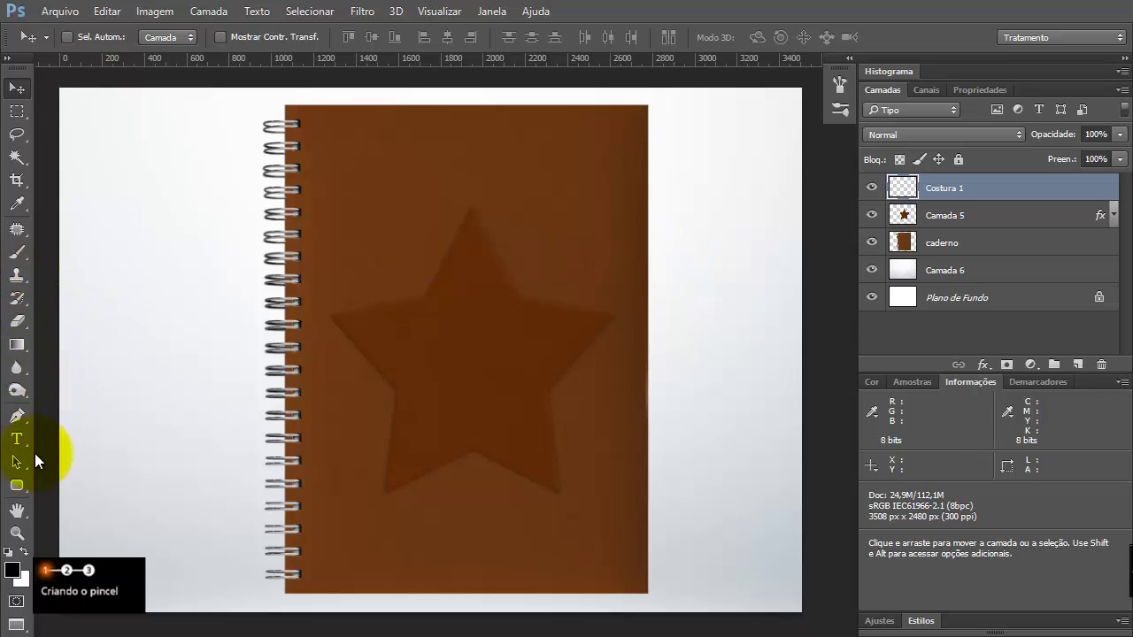
- Activate the Brush tool and display the brush settings (Pincel) with the tip and dynamics options
left_click(18, 254)
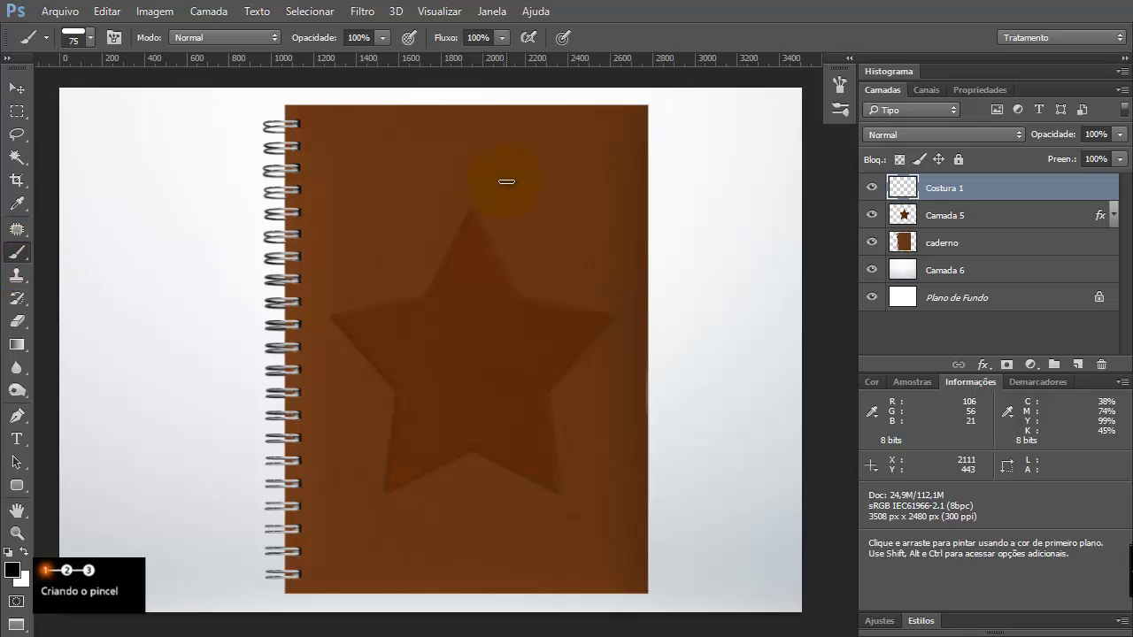
left_click(501, 14)
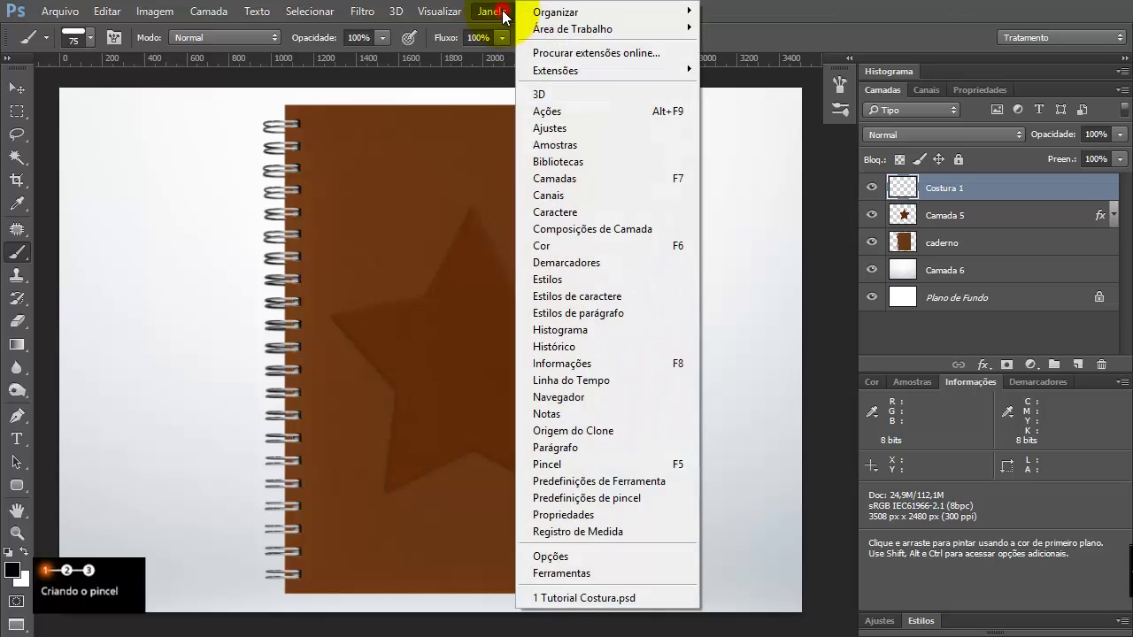
left_click(576, 465)
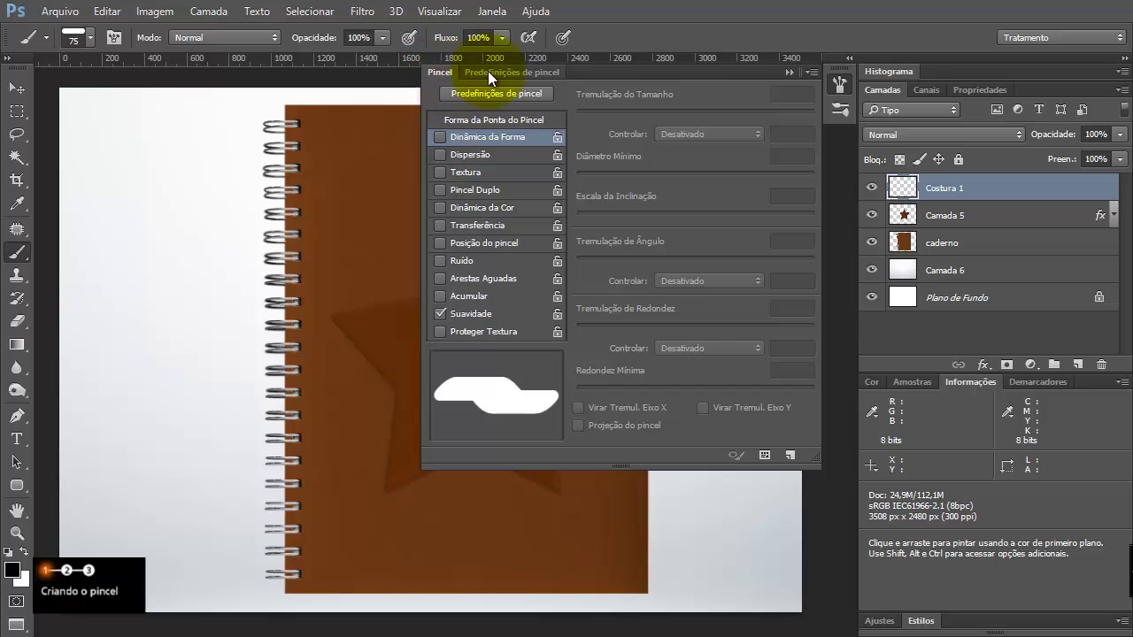
left_click(494, 13)
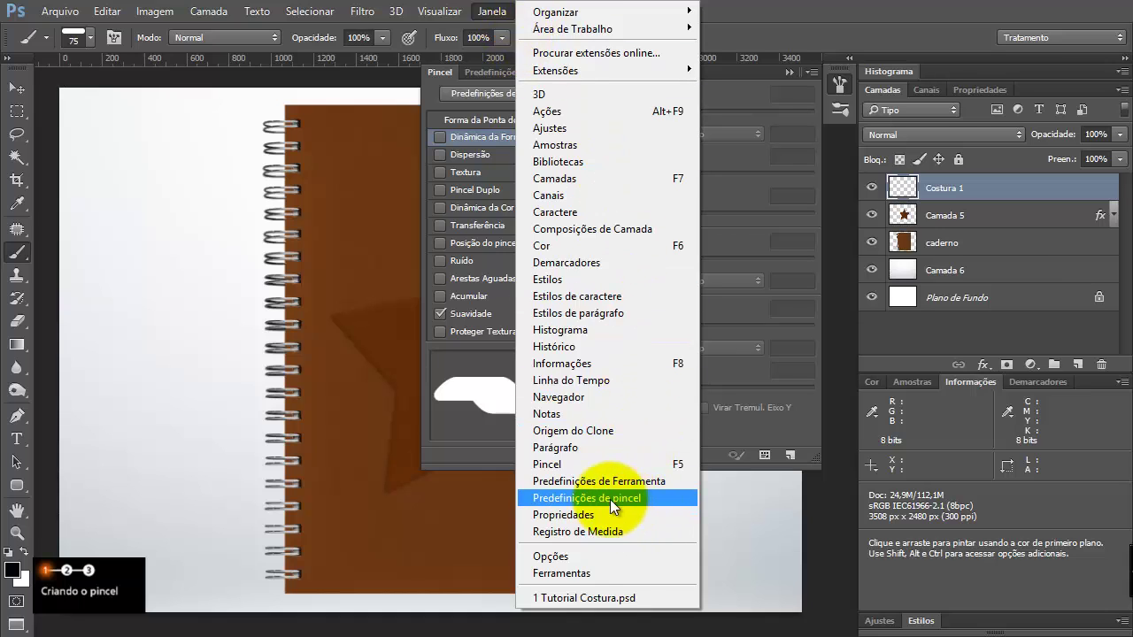
left_click(499, 12)
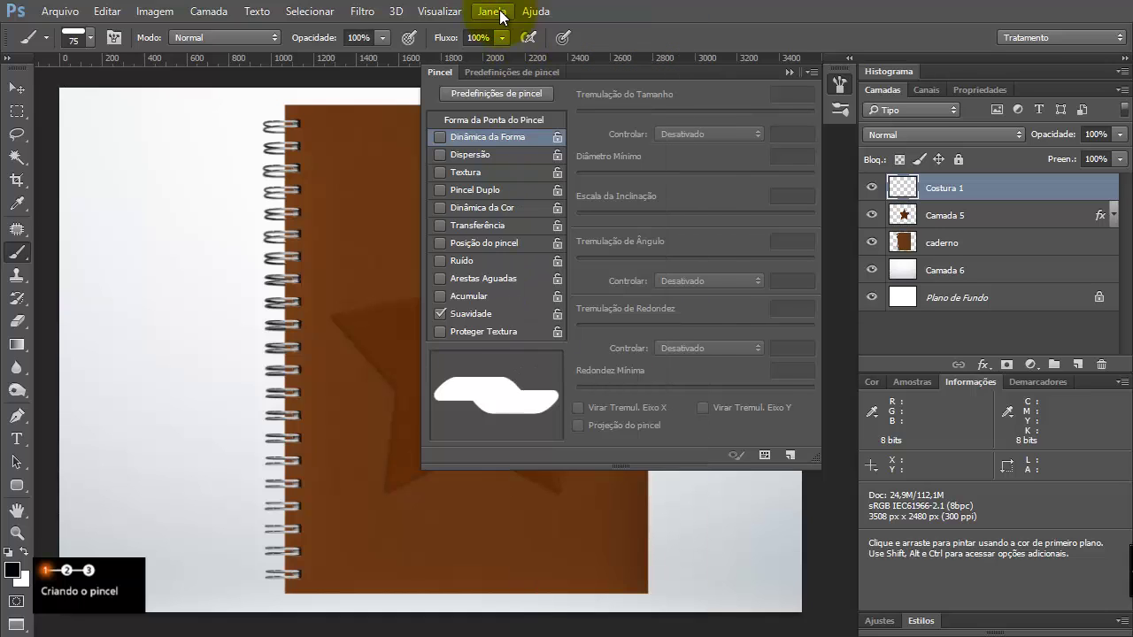
- Locate the Guia costura brush in the brush presets and display its tip shape settings
left_click(512, 72)
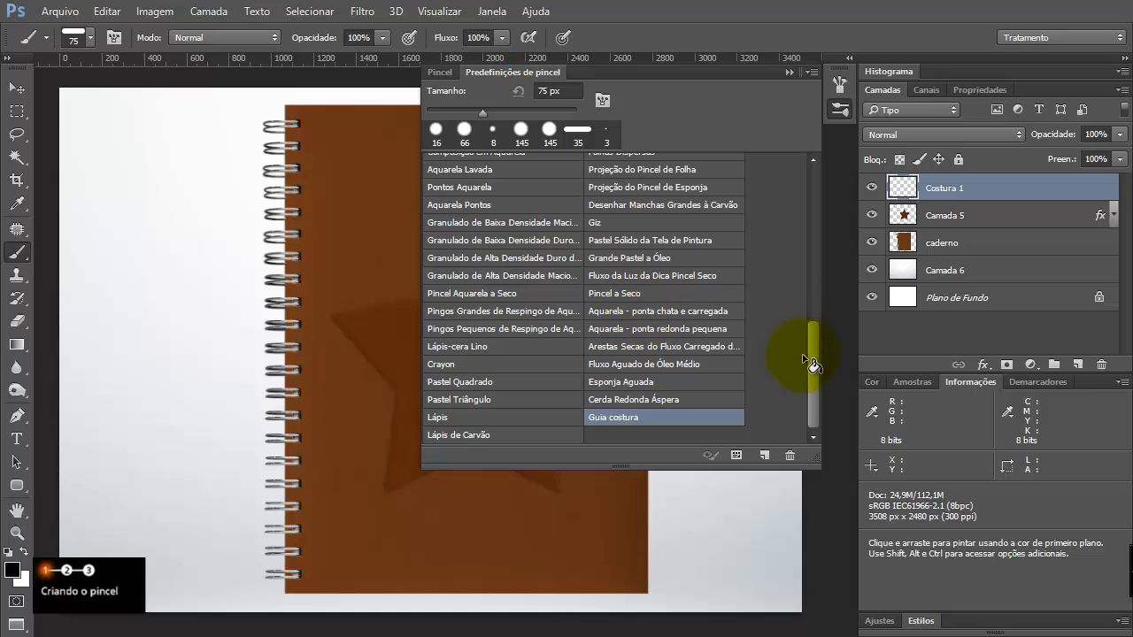
left_click_drag(812, 361, 815, 417)
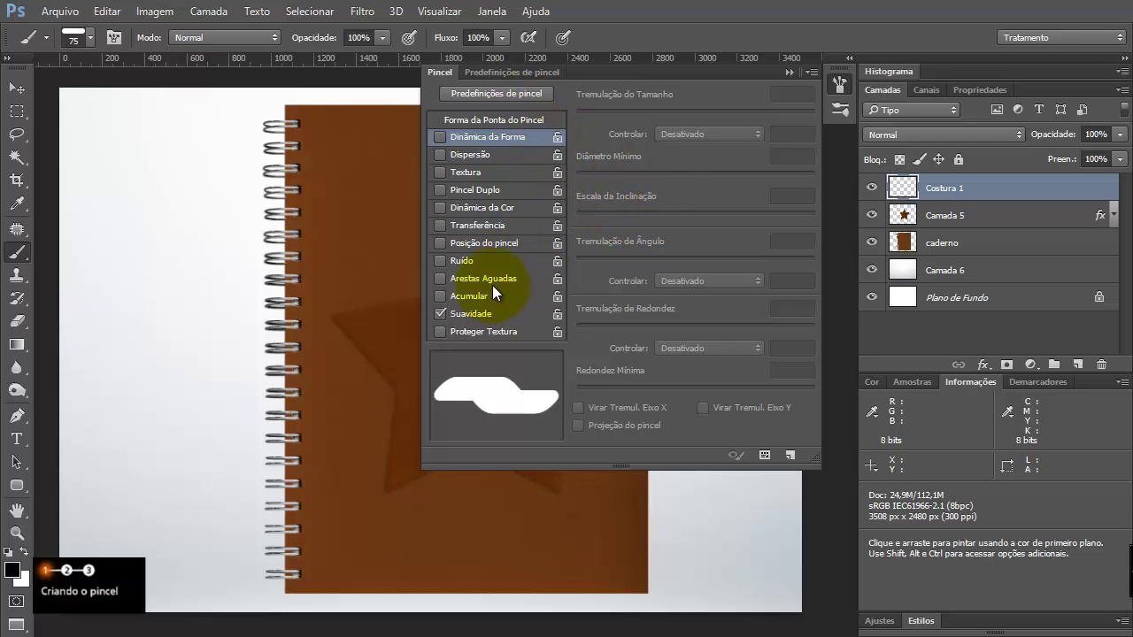
left_click(498, 119)
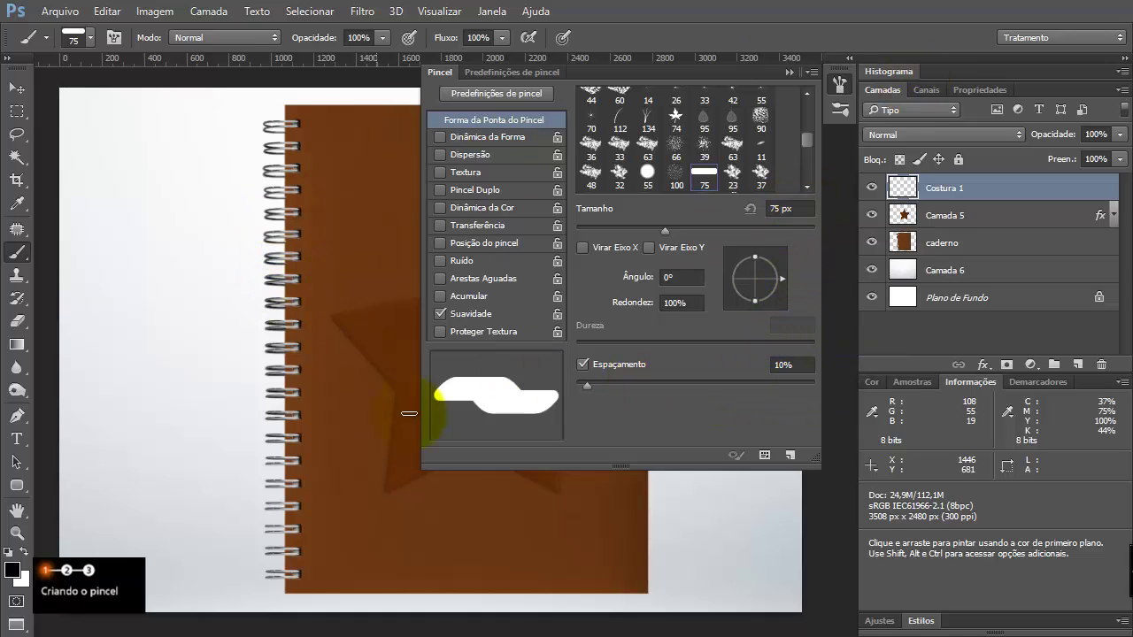
- Try the stitch brush with single dabs beside the notebook at several sizes, up to 132 px, and erase them all
left_click(141, 498)
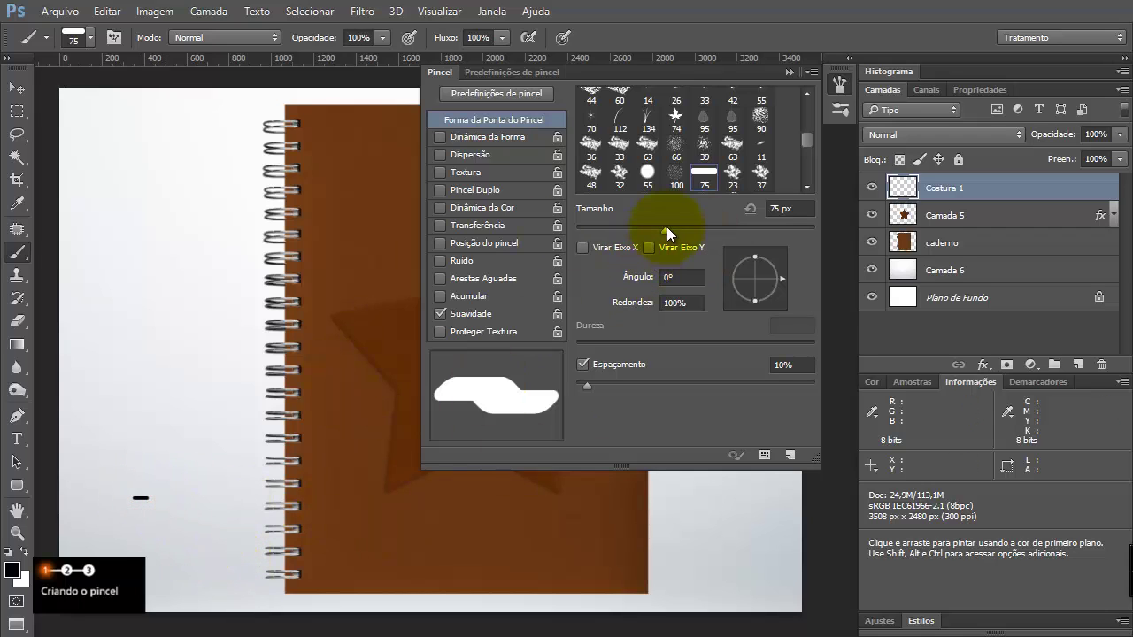
mouse_move(666, 232)
left_mouse_down()
mouse_move(622, 233)
mouse_move(715, 230)
left_mouse_up()
left_click(179, 452)
left_click(206, 408)
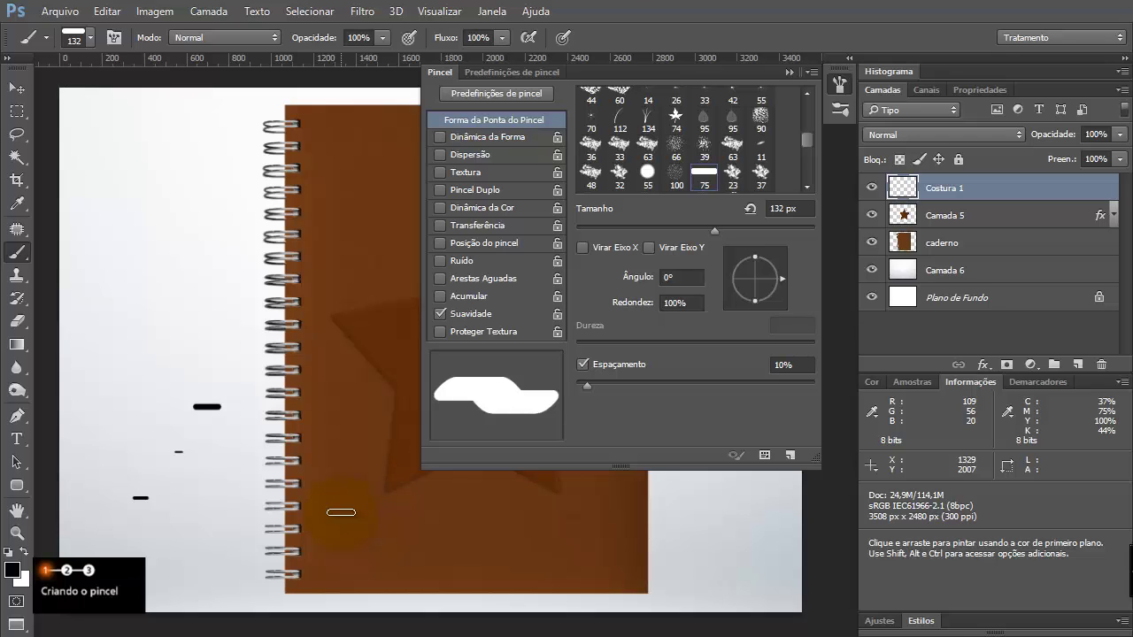
key("ctrl+a")
key("Delete")
key("ctrl+d")
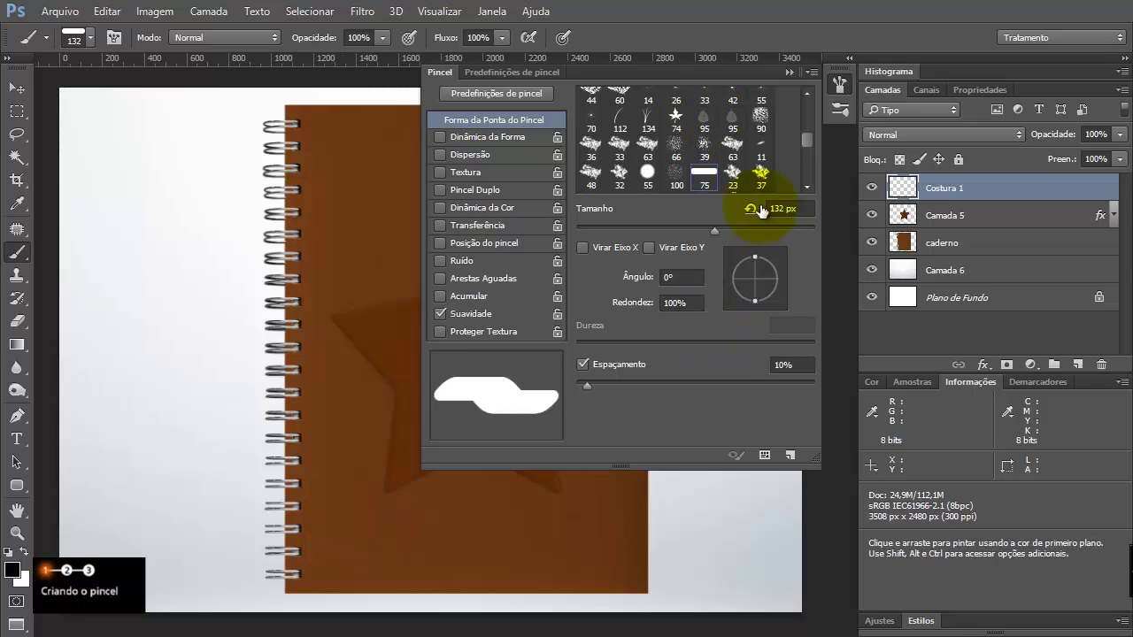
- Try a 30 px dab beside the notebook and set the brush tip size to 40 px
left_click_drag(714, 231, 610, 231)
left_click(98, 413)
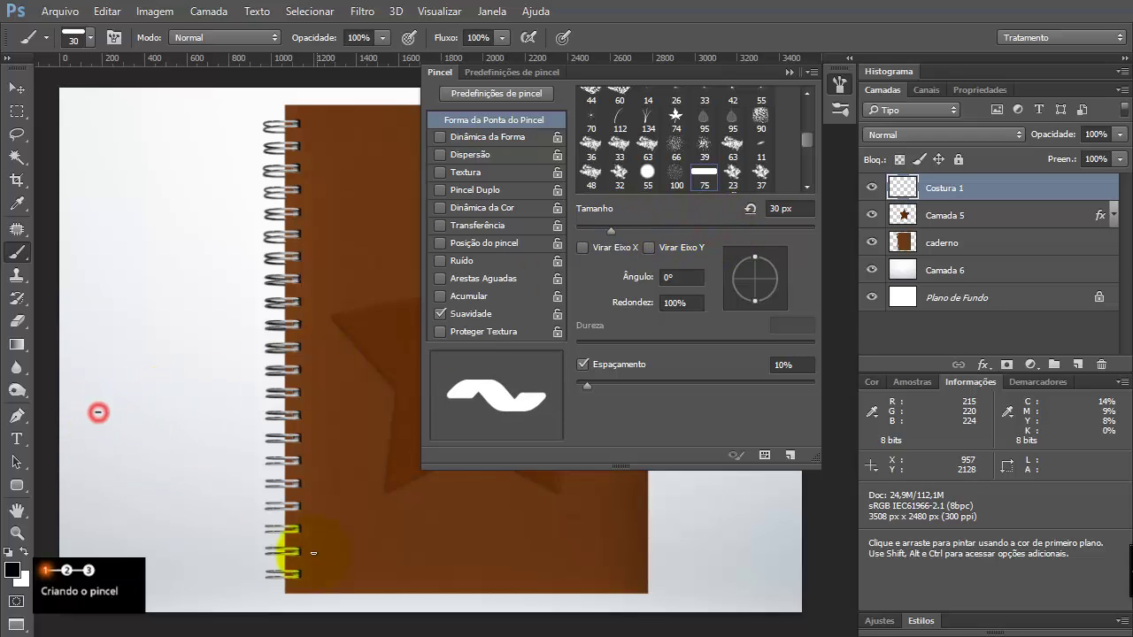
left_click(784, 209)
type("40")
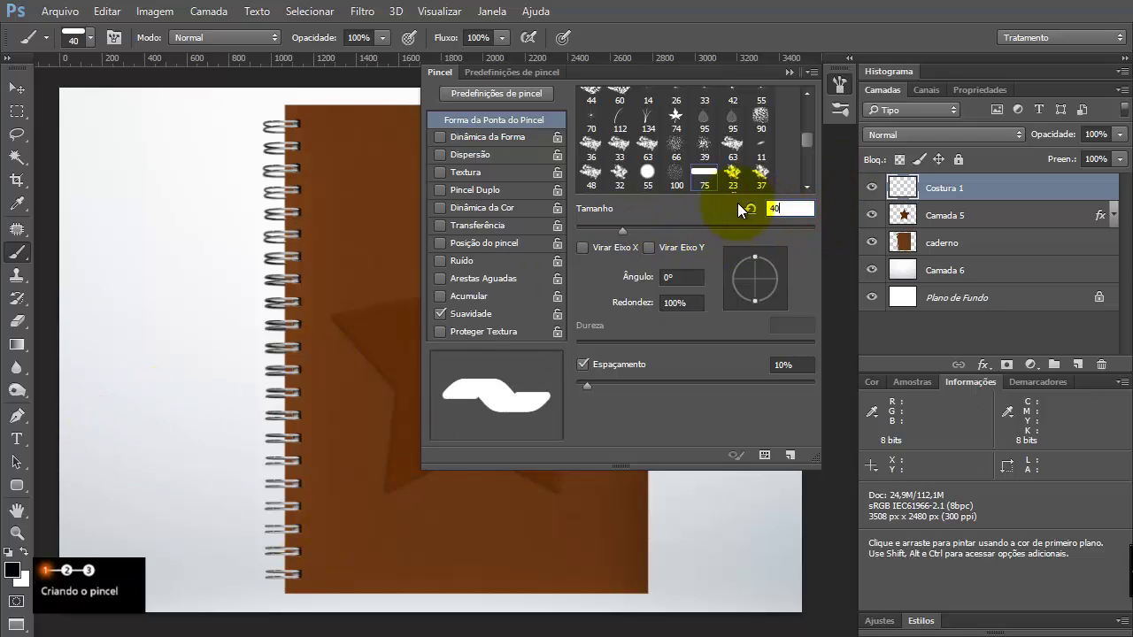
key("Return")
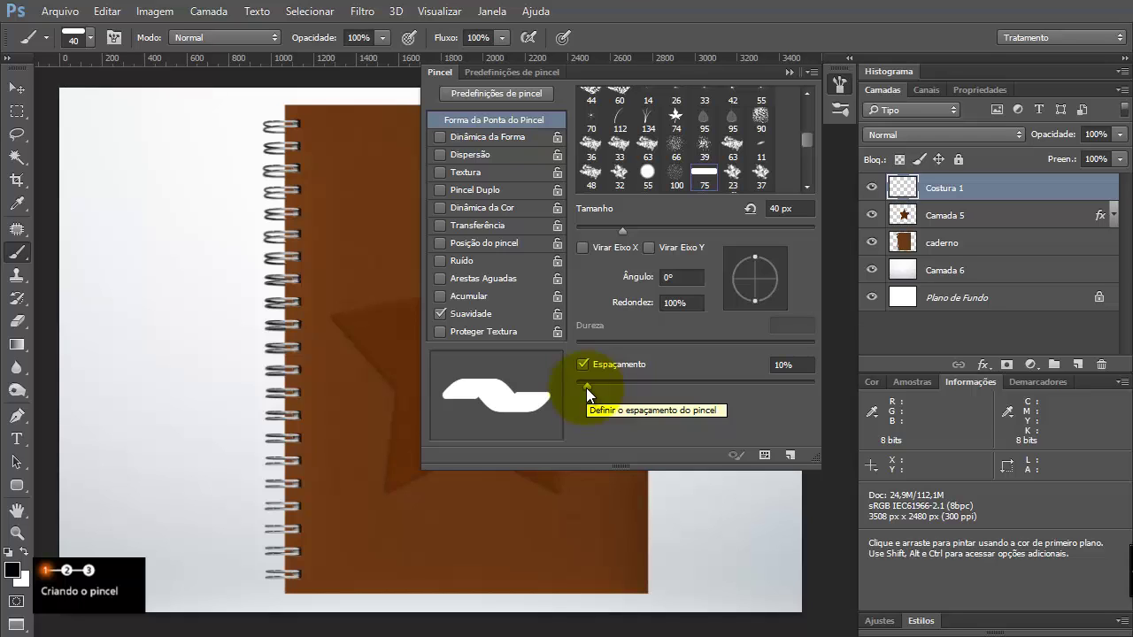
- Set the brush tip spacing to 700% and paint a short horizontal test line beside the notebook
left_click_drag(586, 387, 799, 374)
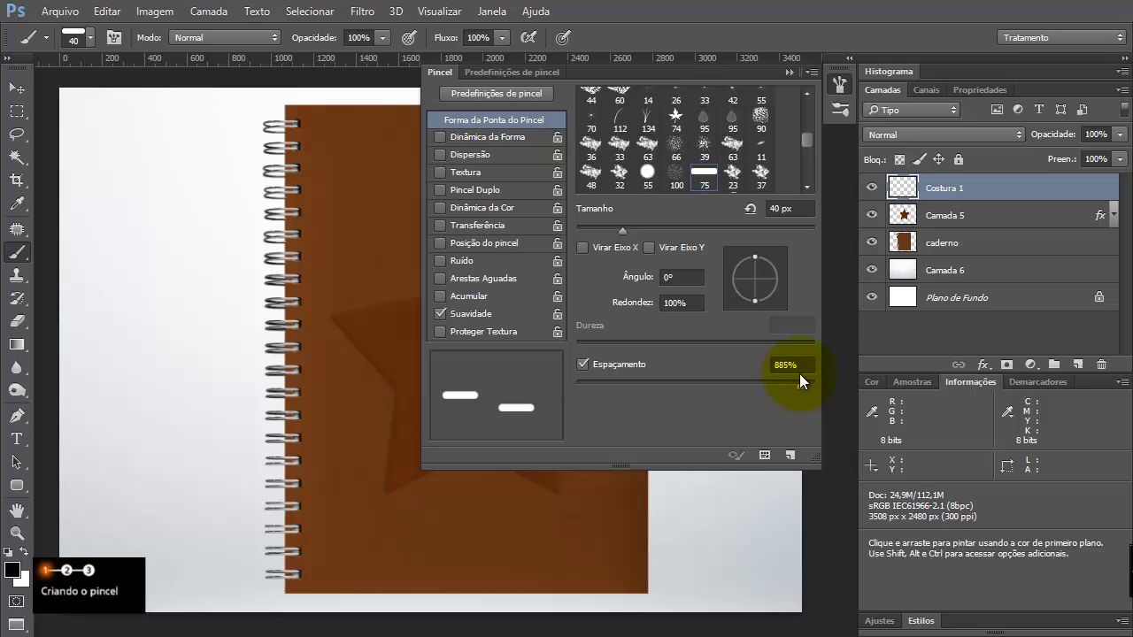
double_click(791, 364)
type("700")
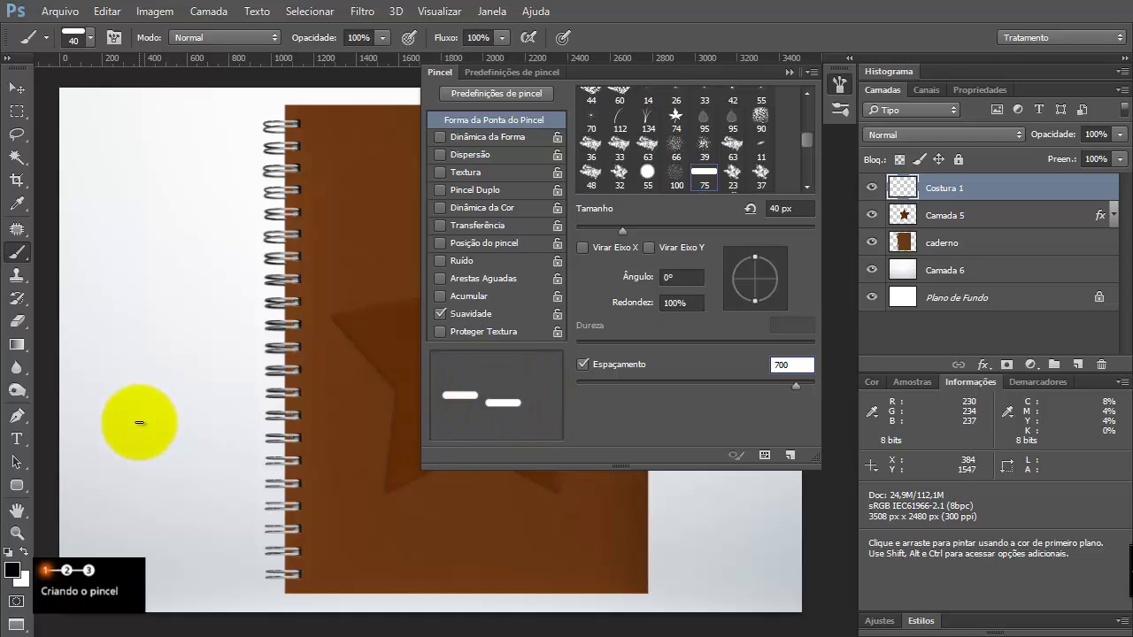
left_click_drag(123, 422, 221, 421)
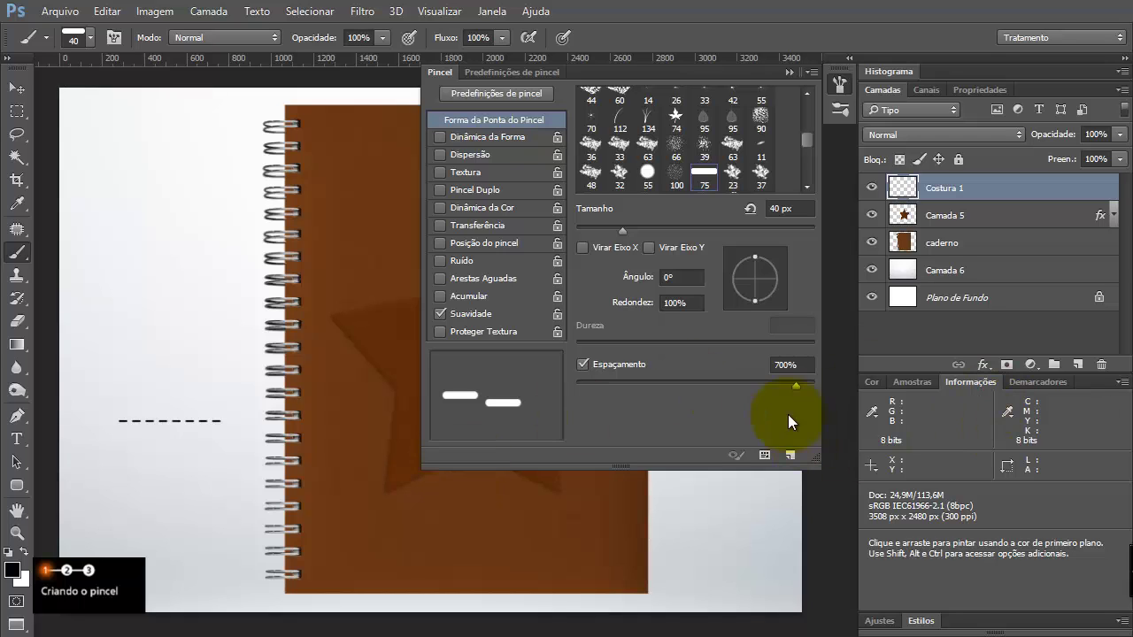
- Try the brush spacing at 1000% and return it to 700%
left_click_drag(798, 382, 840, 385)
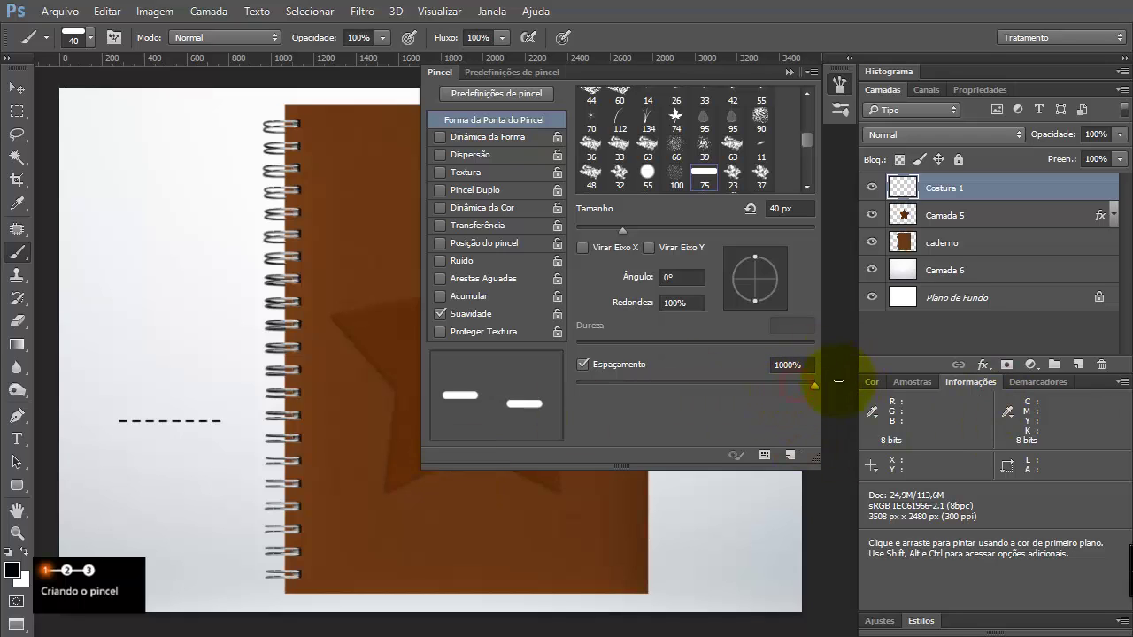
left_click(807, 366)
type("700")
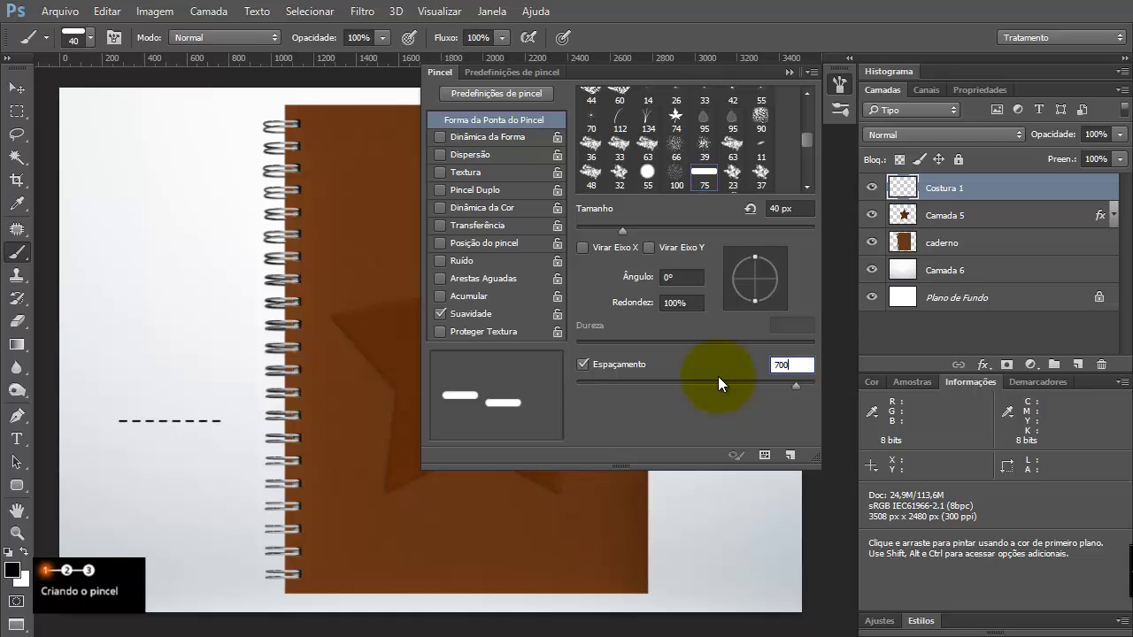
key("Return")
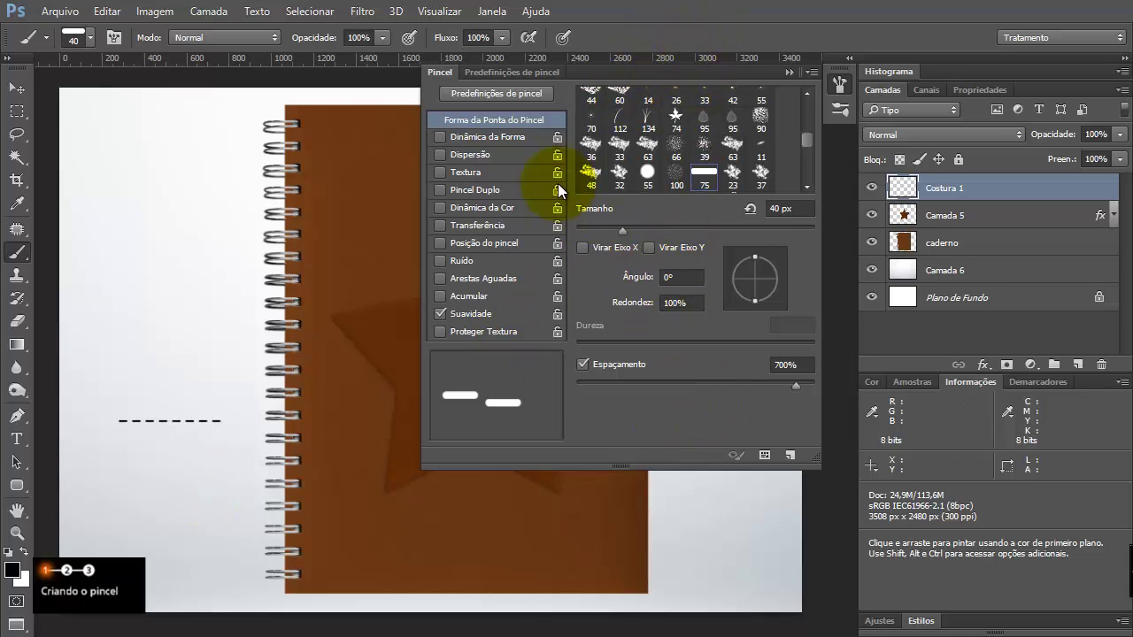
- Enable Dinâmica da Forma with the angle control set to Direção, and paint a curvy test stroke beside the notebook
left_click(506, 139)
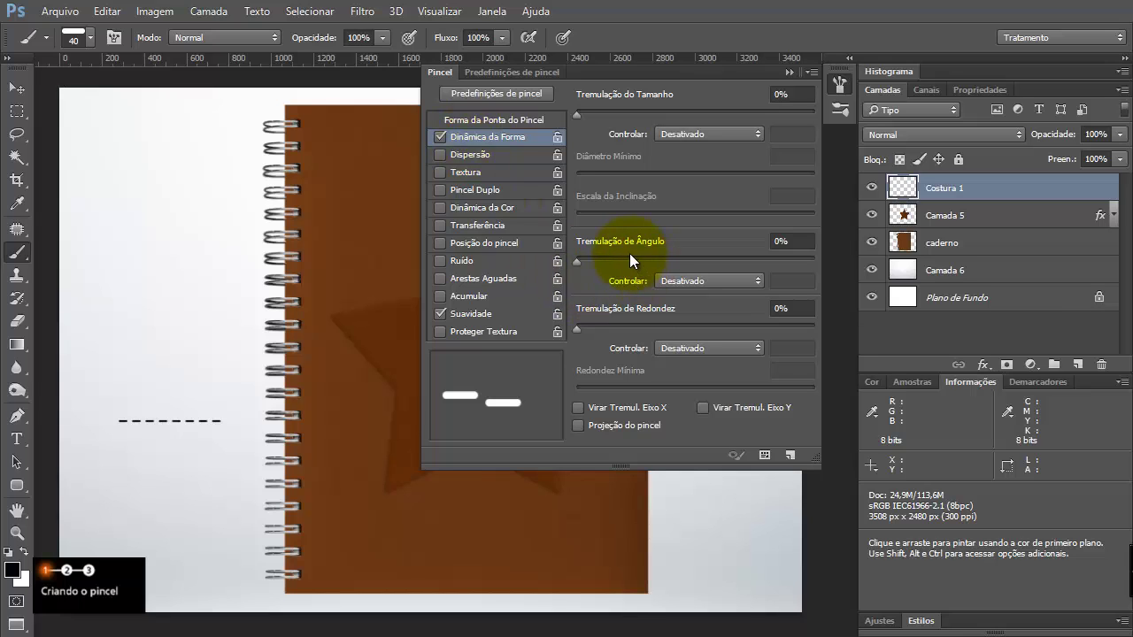
left_click(680, 280)
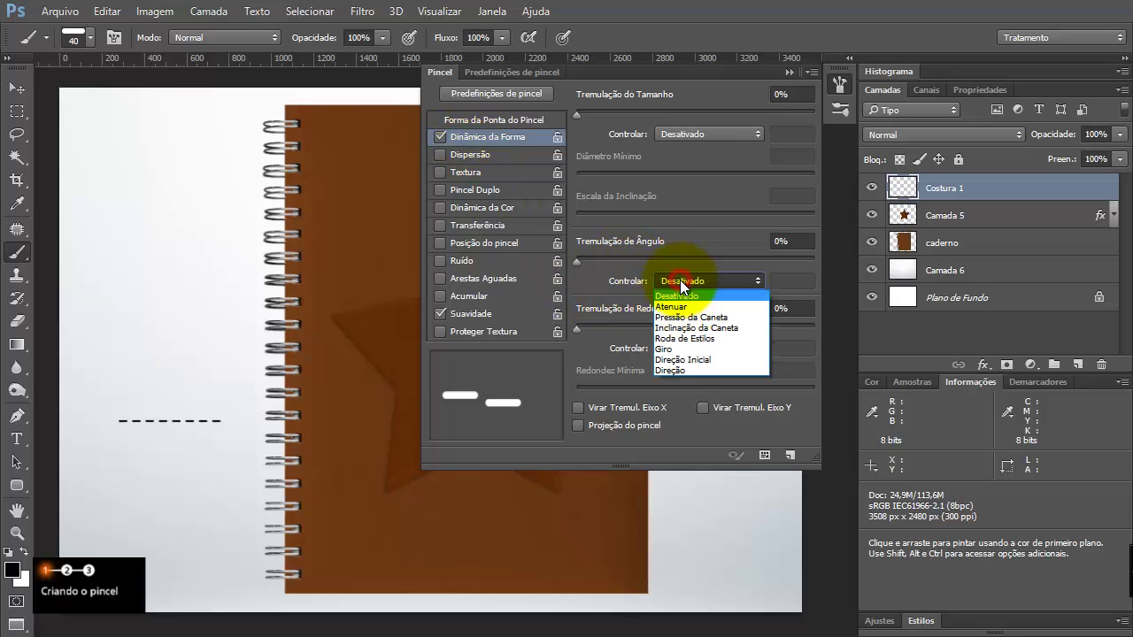
left_click(682, 368)
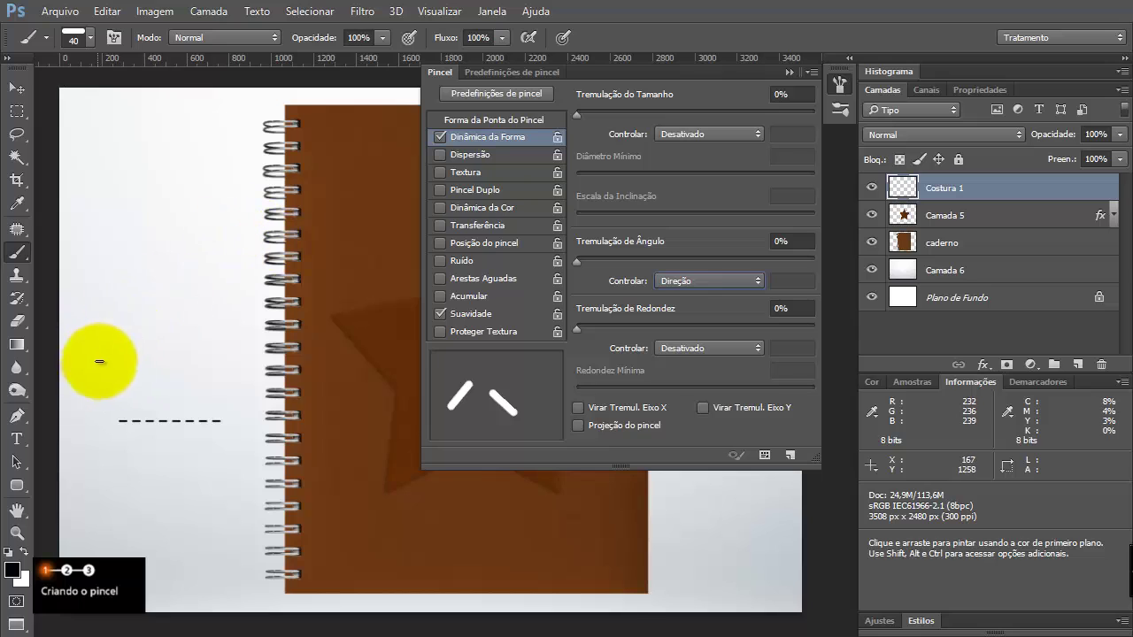
mouse_move(96, 375)
left_mouse_down()
mouse_move(122, 303)
mouse_move(138, 299)
mouse_move(177, 334)
mouse_move(201, 328)
mouse_move(209, 311)
mouse_move(195, 262)
mouse_move(205, 241)
mouse_move(233, 231)
mouse_move(230, 201)
mouse_move(197, 198)
mouse_move(168, 229)
mouse_move(106, 245)
mouse_move(116, 272)
mouse_move(78, 308)
mouse_move(79, 394)
mouse_move(129, 390)
mouse_move(163, 365)
mouse_move(219, 361)
mouse_move(246, 271)
mouse_move(50, 392)
left_mouse_up()
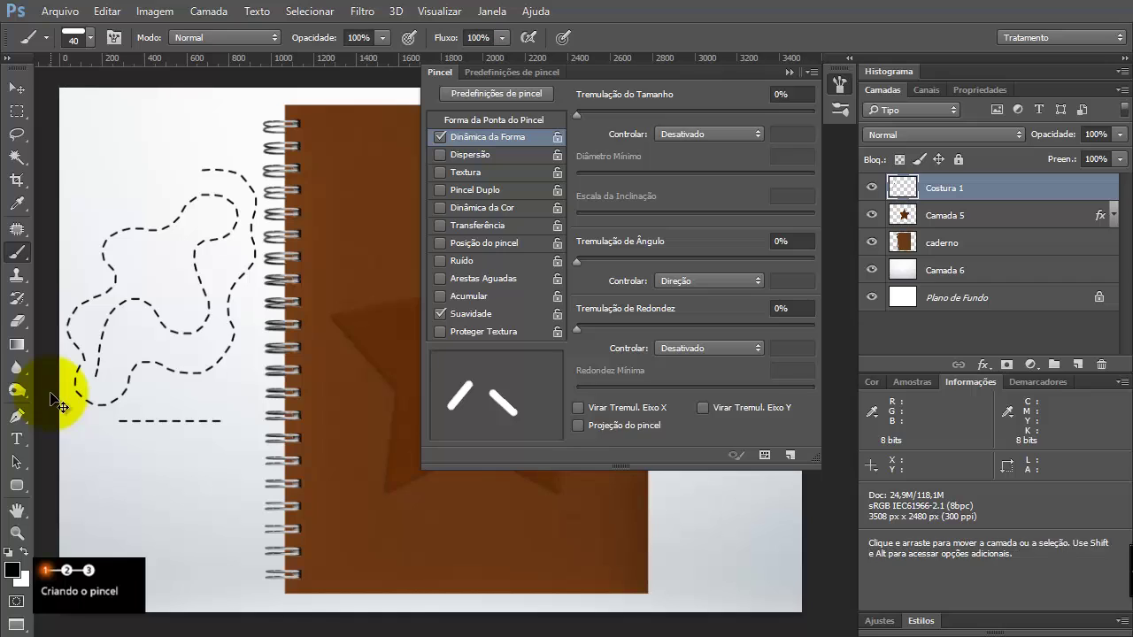
- Clear all test strokes from the Costura 1 layer and remove the selection
key("ctrl+a")
key("Delete")
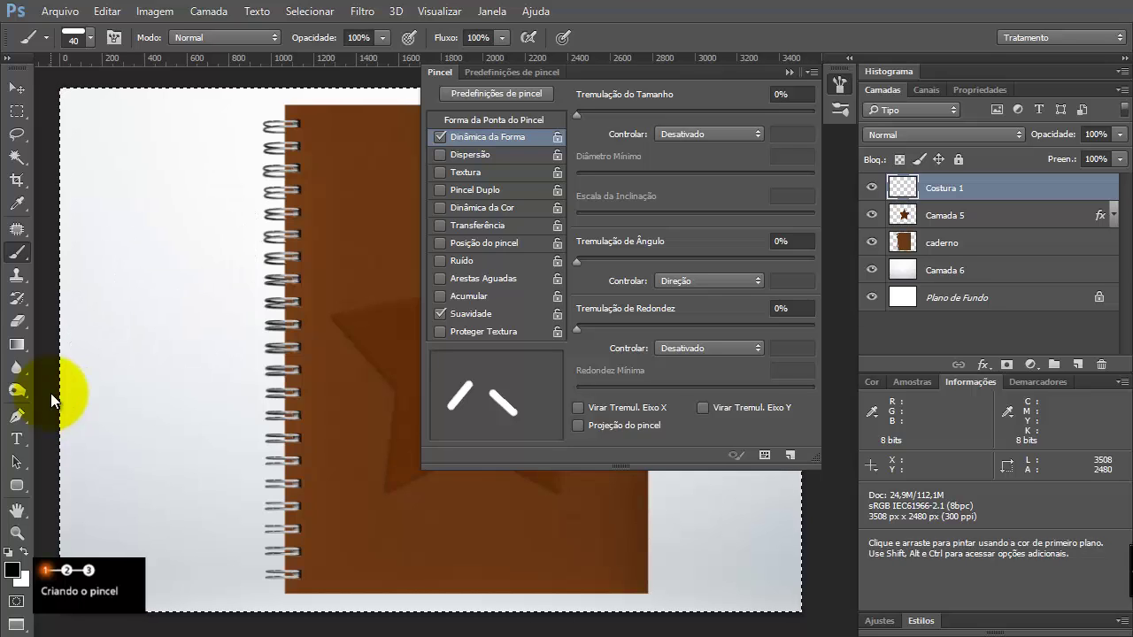
key("ctrl+d")
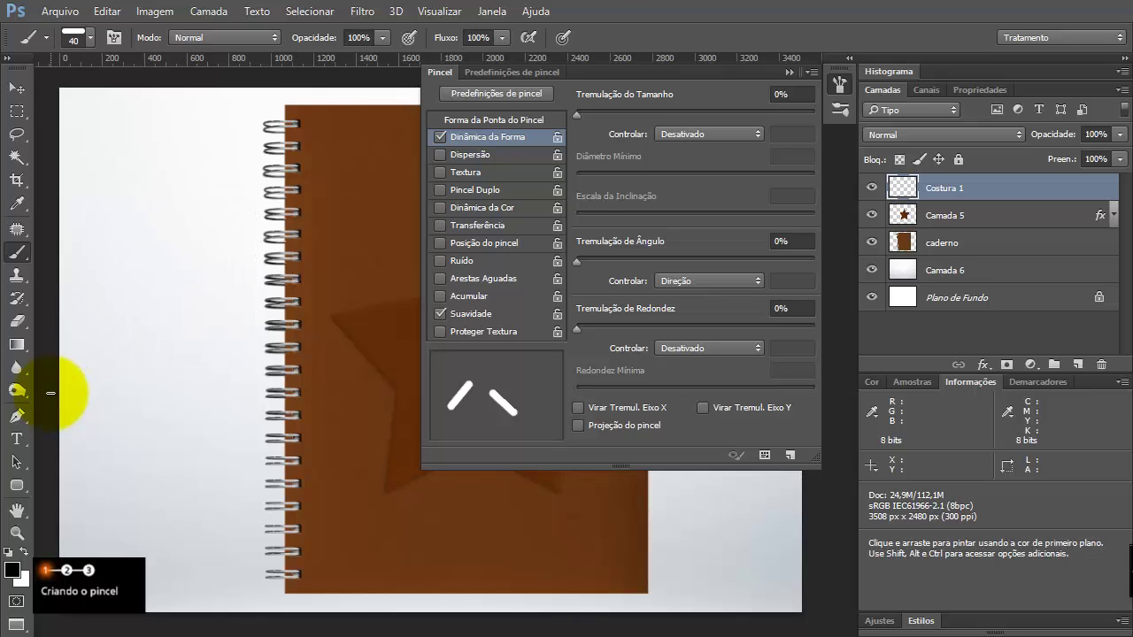
- Save the configured brush as a new preset named "Costura", capturing its size
left_click(812, 71)
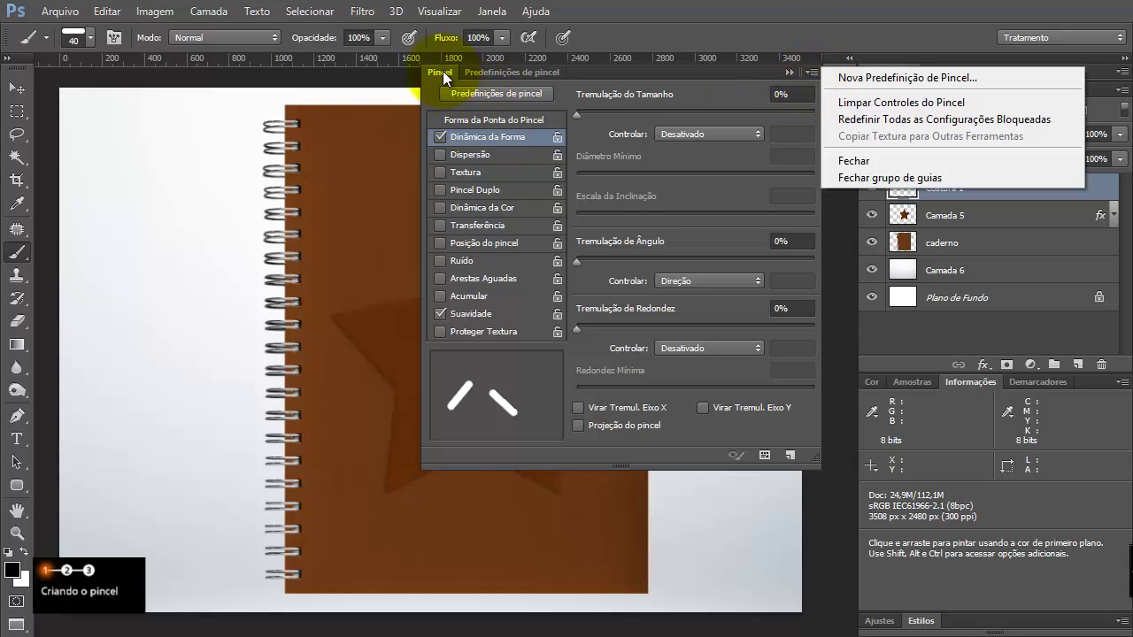
left_click(914, 79)
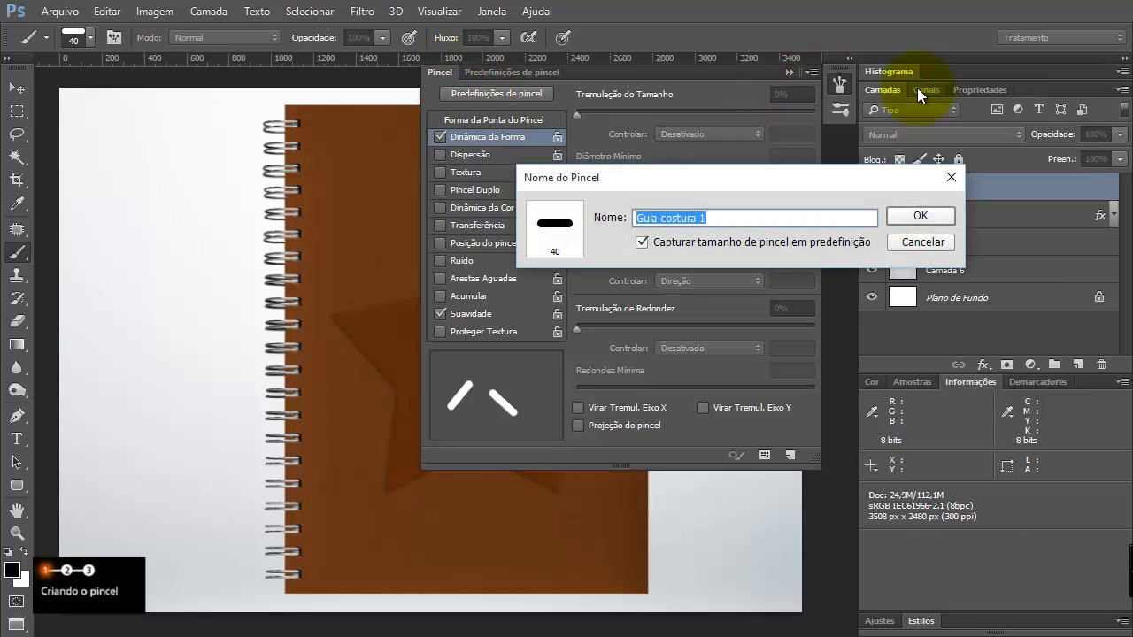
type("C")
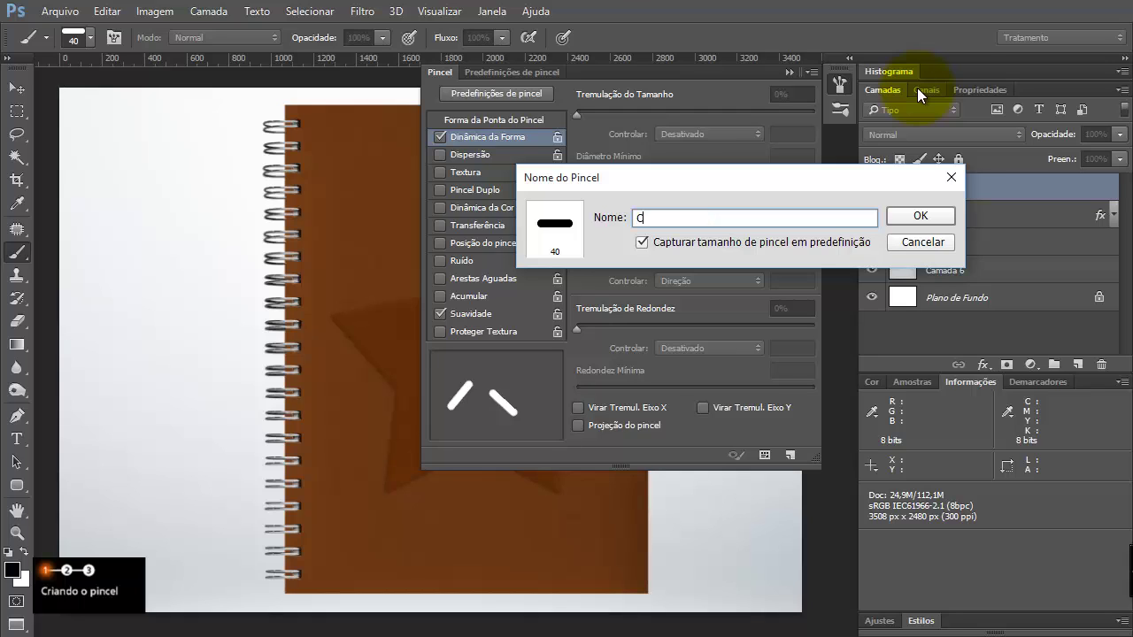
key("Return")
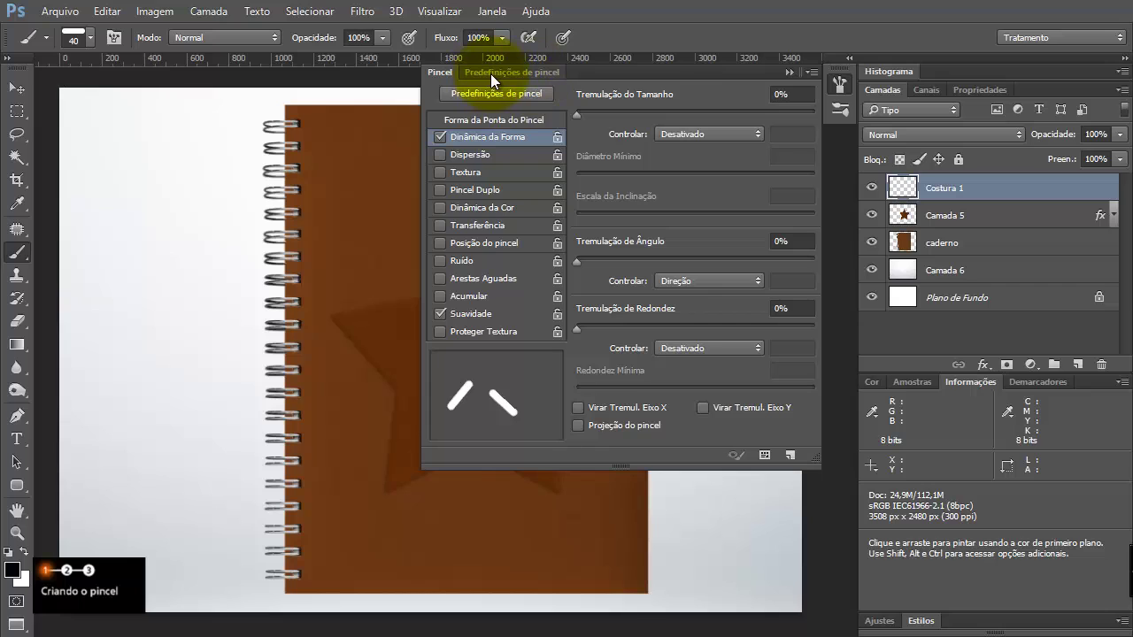
- Try the brush at 75 px from the preset list and reselect the Costura preset to restore its 40 px size
left_click(501, 73)
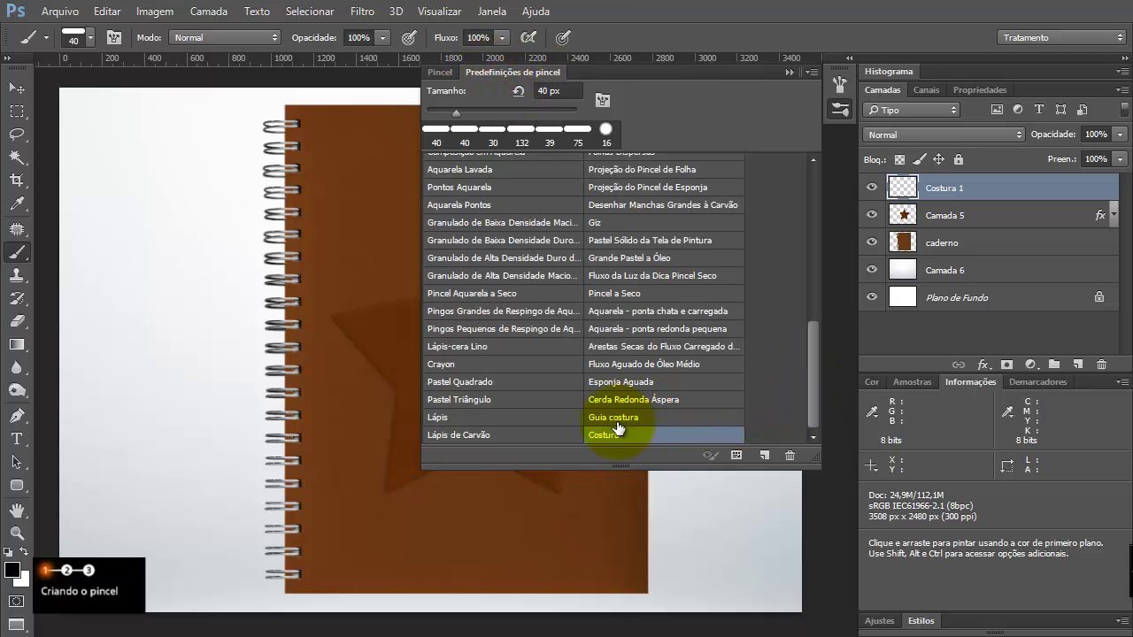
key("bracketright")
key("bracketright")
key("bracketright")
key("bracketright")
key("bracketright")
key("bracketright")
key("bracketright")
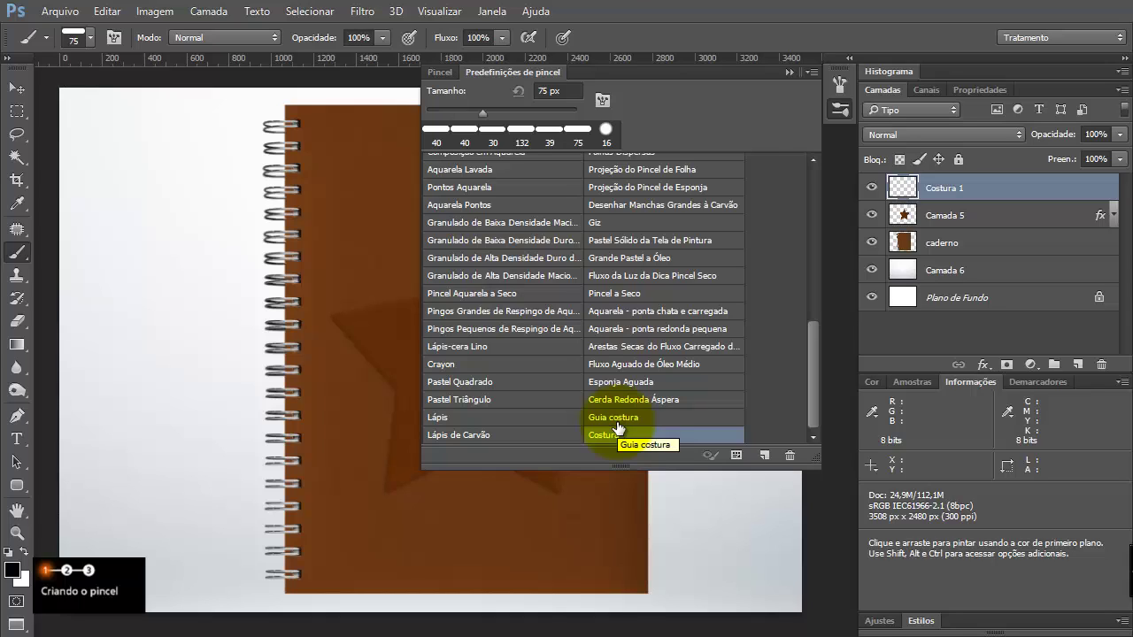
left_click(623, 435)
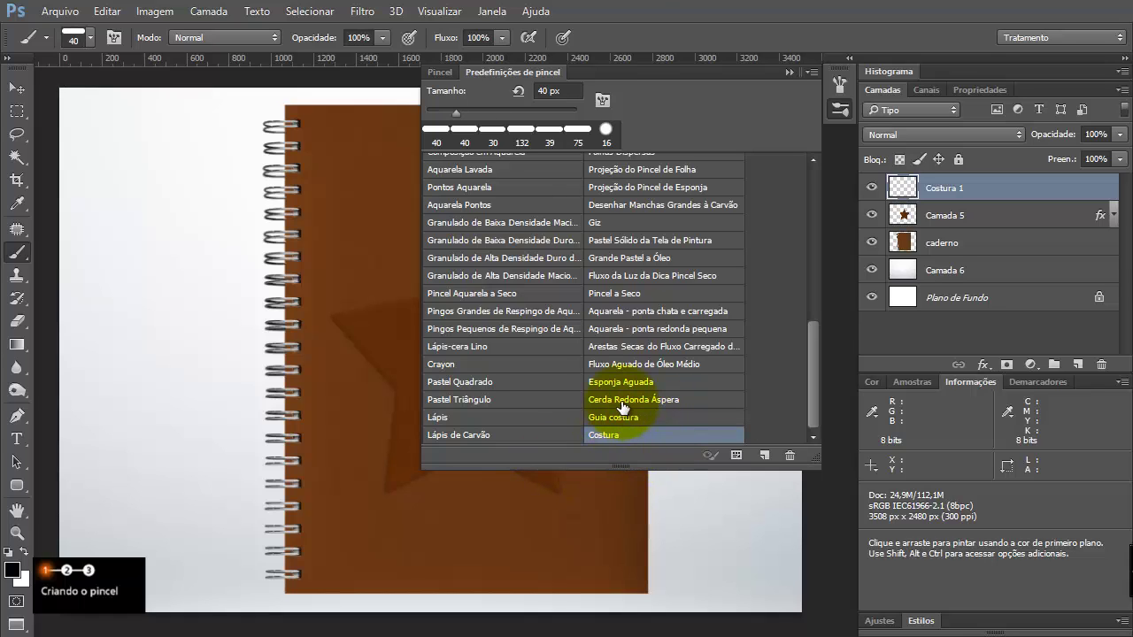
- Enlarge the Costura brush to 100 px, shrink it back to 40 px, and check its tip shape settings
key("bracketright")
key("bracketright")
key("bracketright")
key("bracketright")
key("bracketright")
key("bracketright")
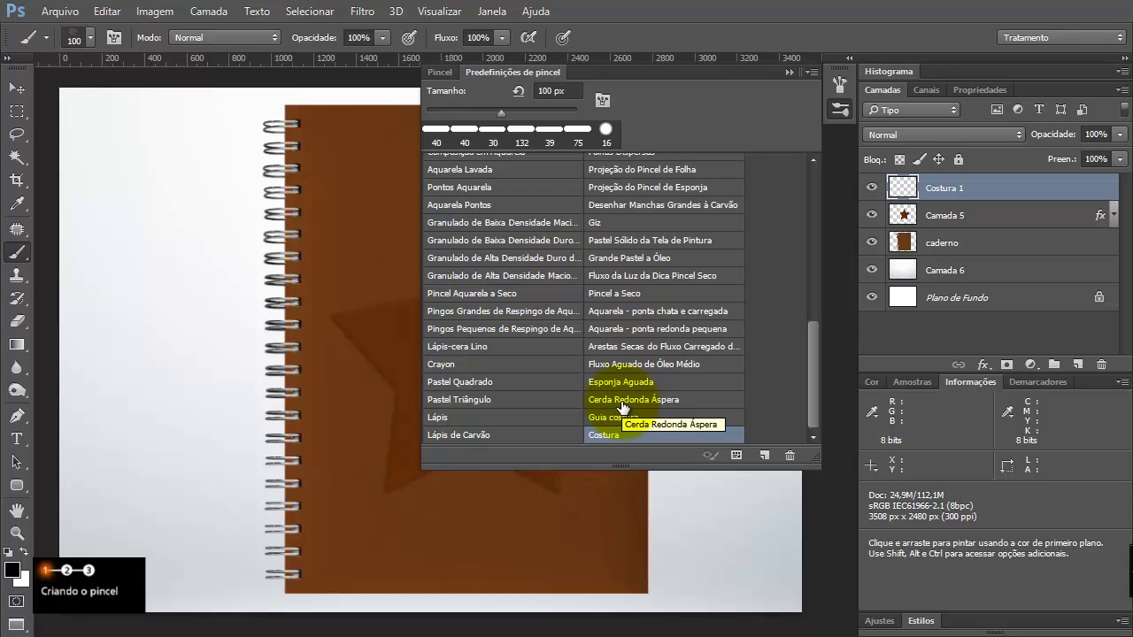
key("bracketleft")
key("bracketleft")
key("bracketleft")
key("bracketleft")
key("bracketleft")
key("bracketleft")
left_click(440, 71)
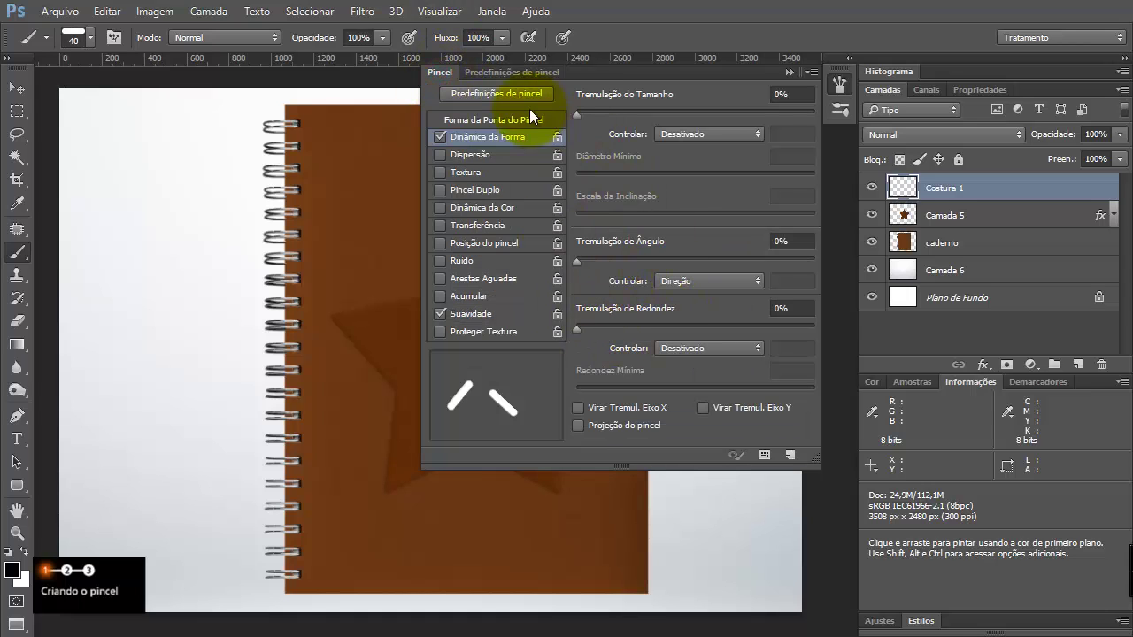
left_click(471, 118)
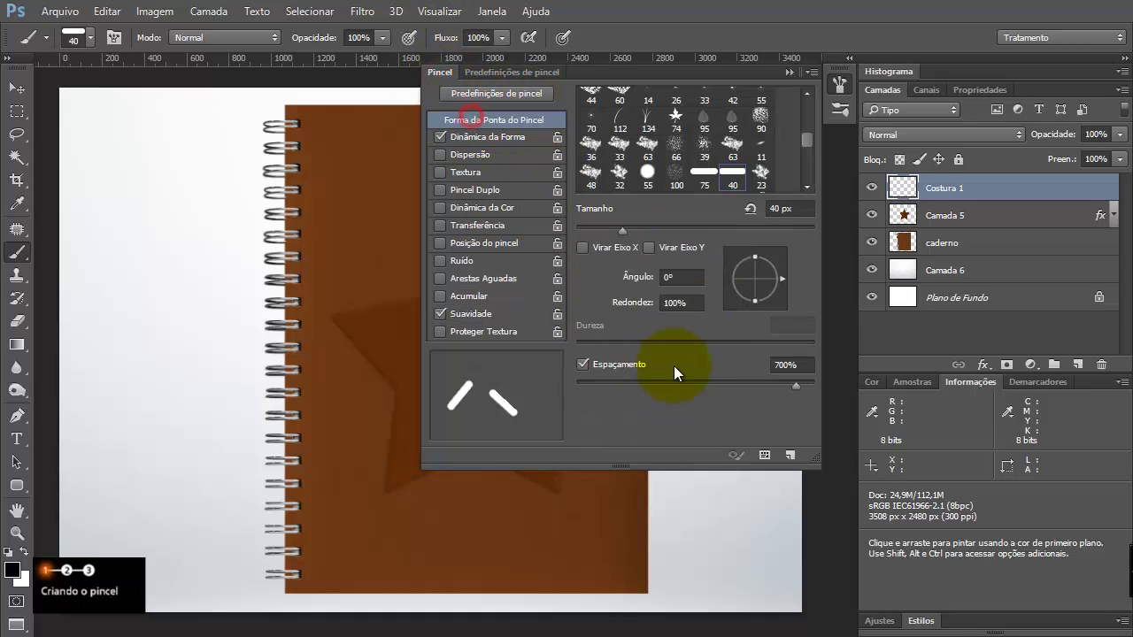
- Try painting straight stitch segments by hand just inside the star's edges, and clear them from the Costura 1 layer
left_click(789, 72)
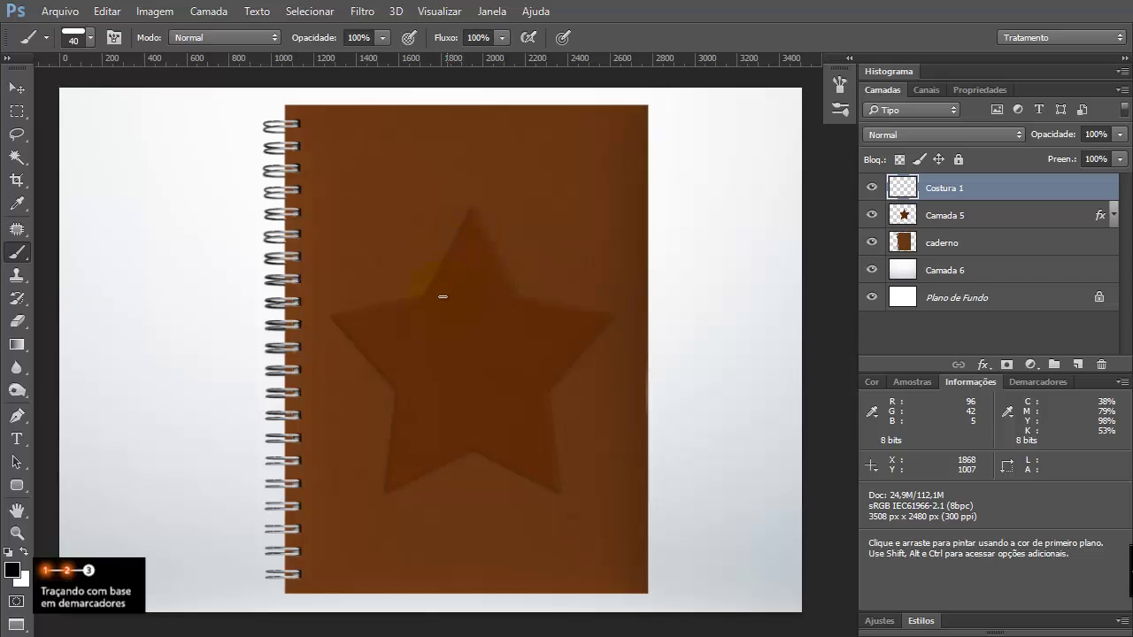
mouse_move(431, 306)
left_mouse_down()
mouse_move(474, 230)
mouse_move(513, 301)
mouse_move(596, 321)
mouse_move(552, 369)
mouse_move(537, 409)
mouse_move(548, 472)
left_mouse_up()
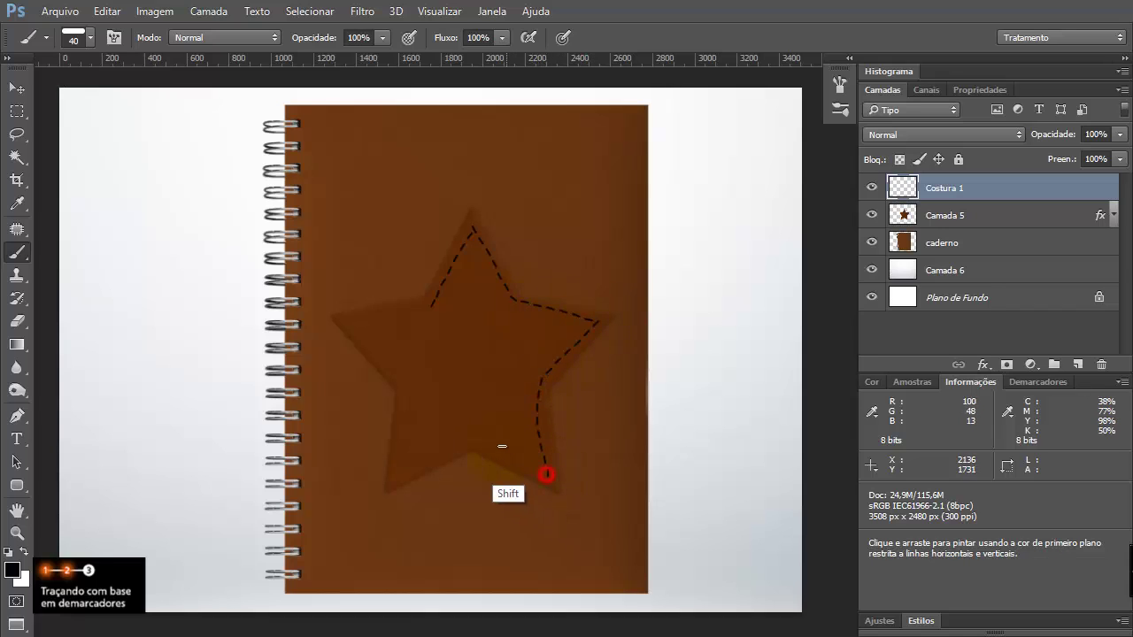
left_click(476, 440, "shift")
left_click(398, 476, "shift")
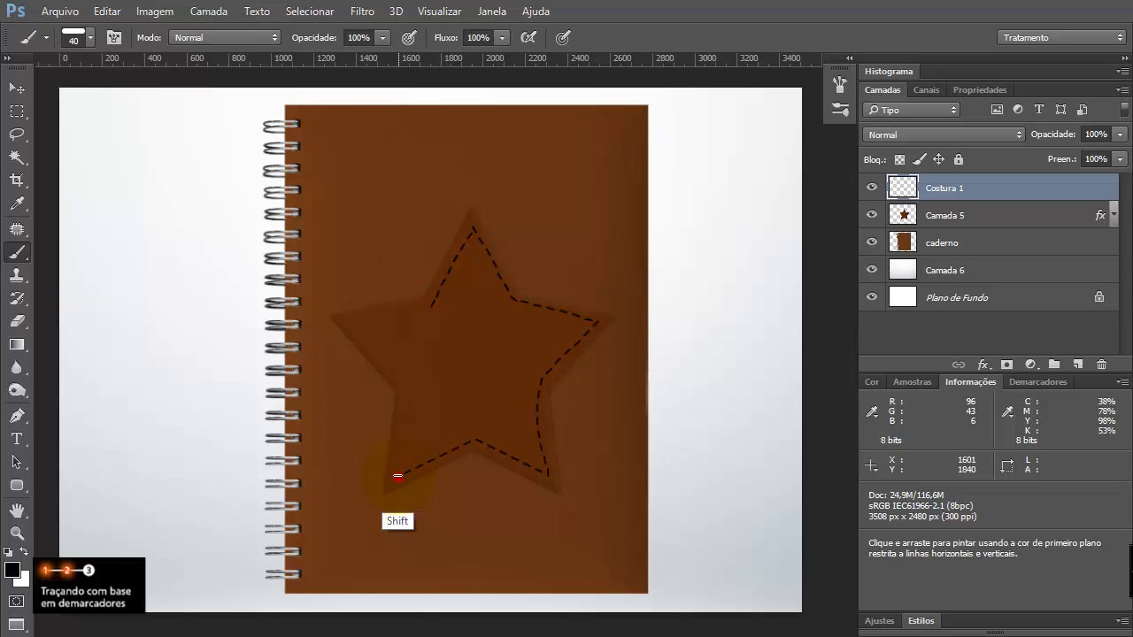
left_click(406, 385, "shift")
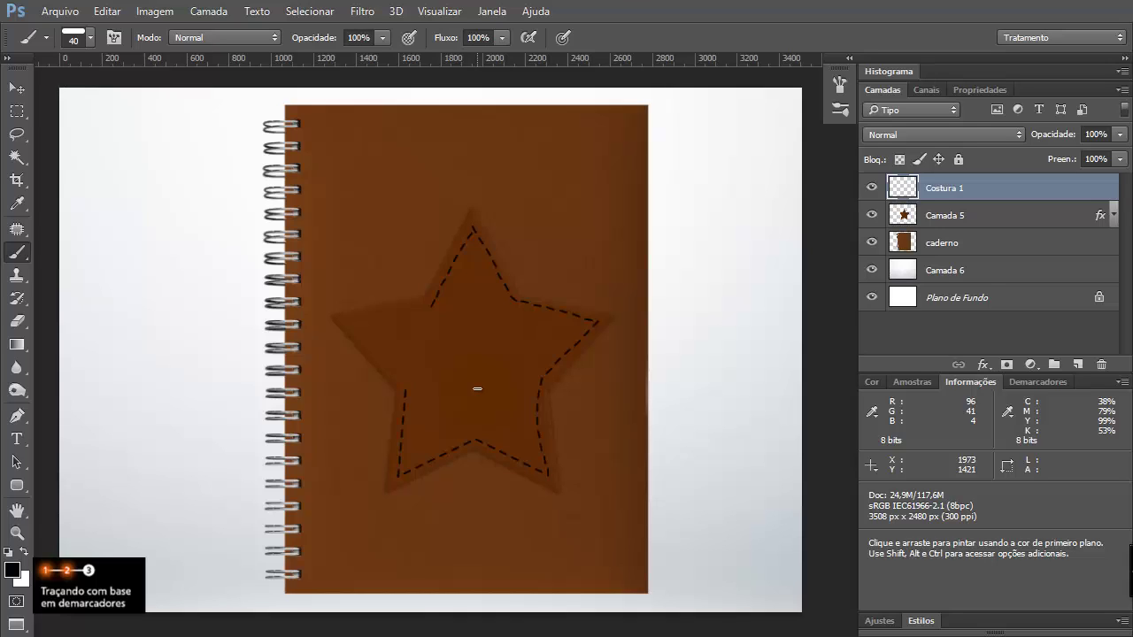
key("ctrl+z")
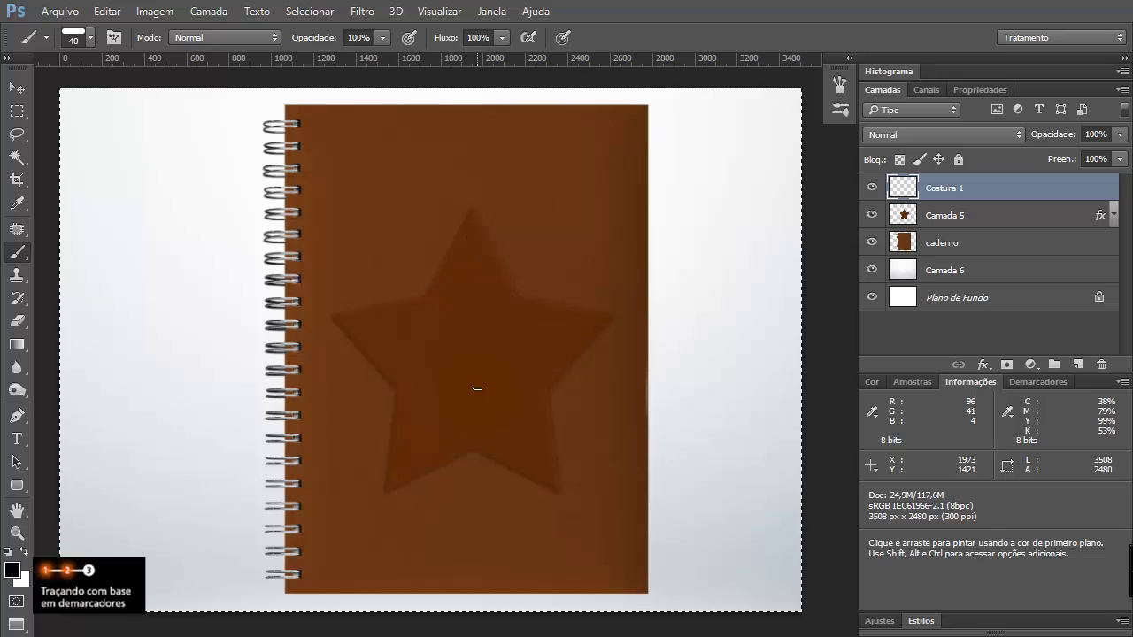
key("ctrl+a")
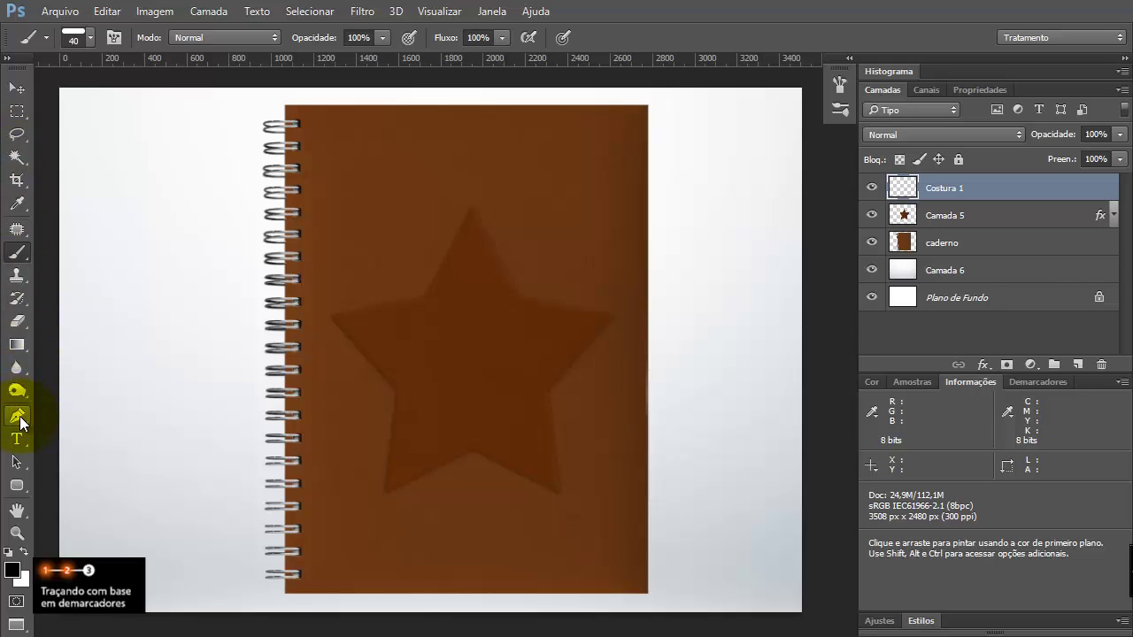
- Start a Pen tool path in Demarcador mode just inside the star, from the upper-left inner corner over the top point to the upper-right inner corner
left_click(18, 420)
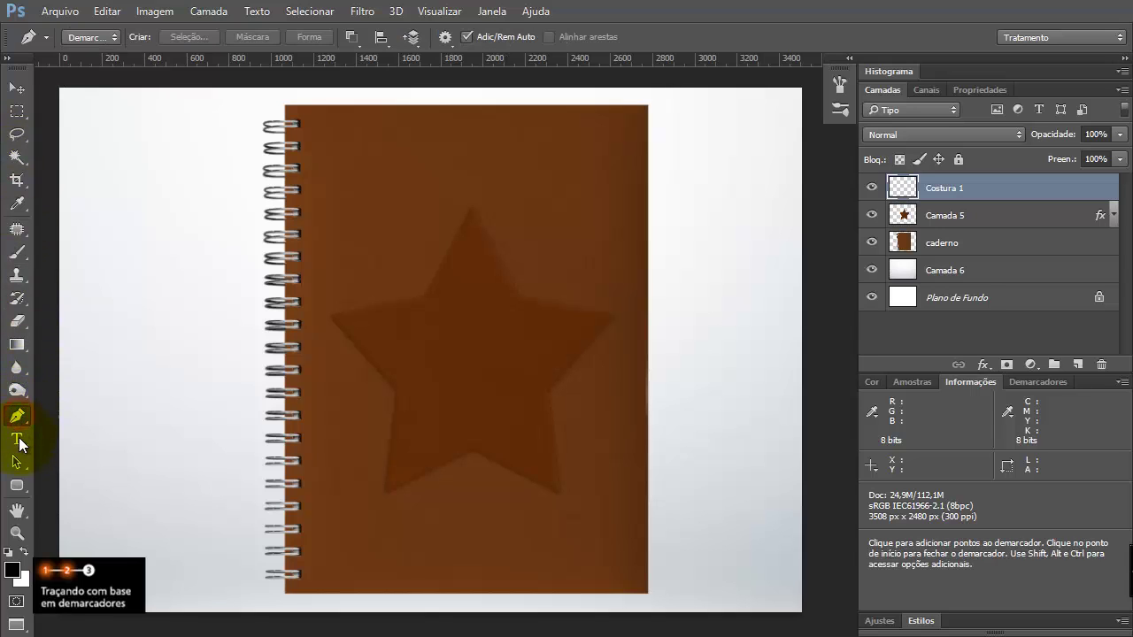
left_click(111, 37)
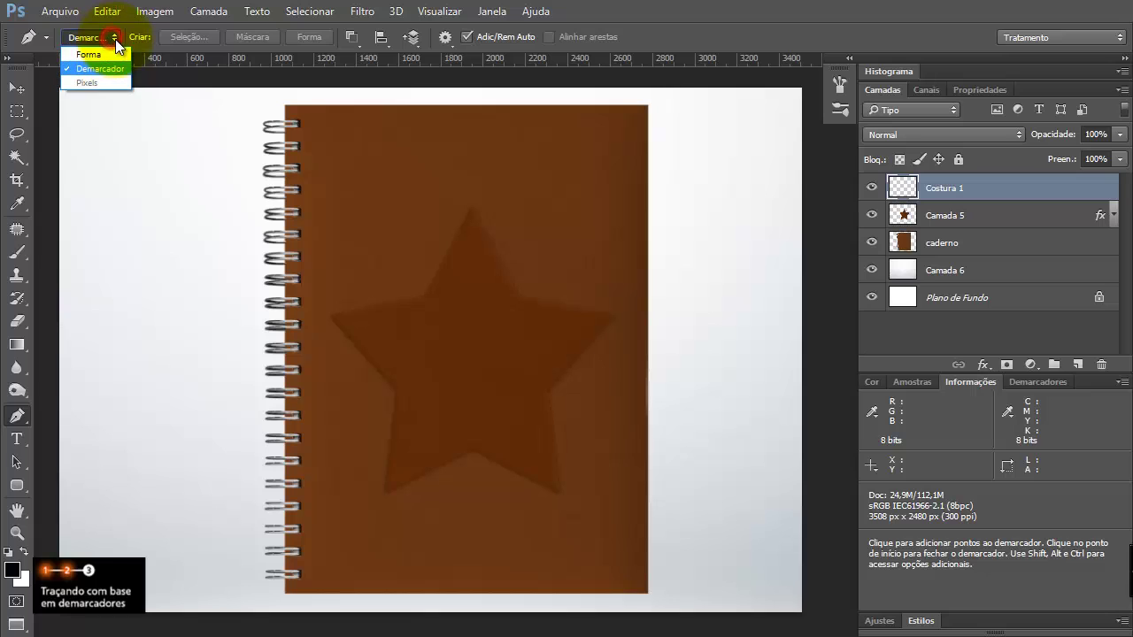
left_click(110, 66)
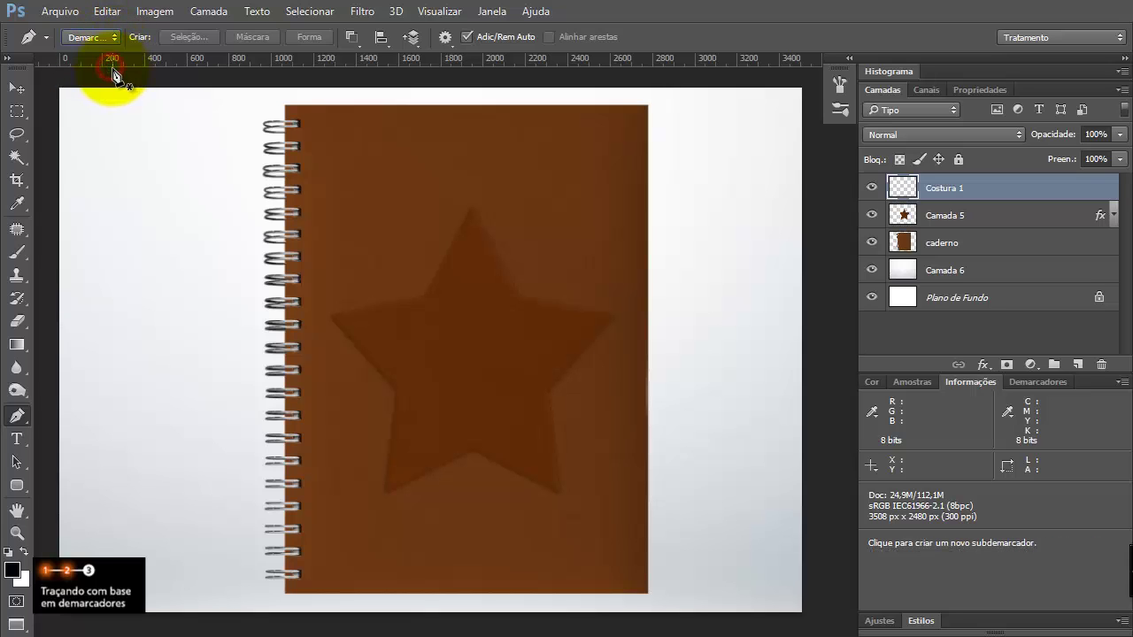
left_click(481, 352, "ctrl")
left_click_drag(531, 370, 501, 354)
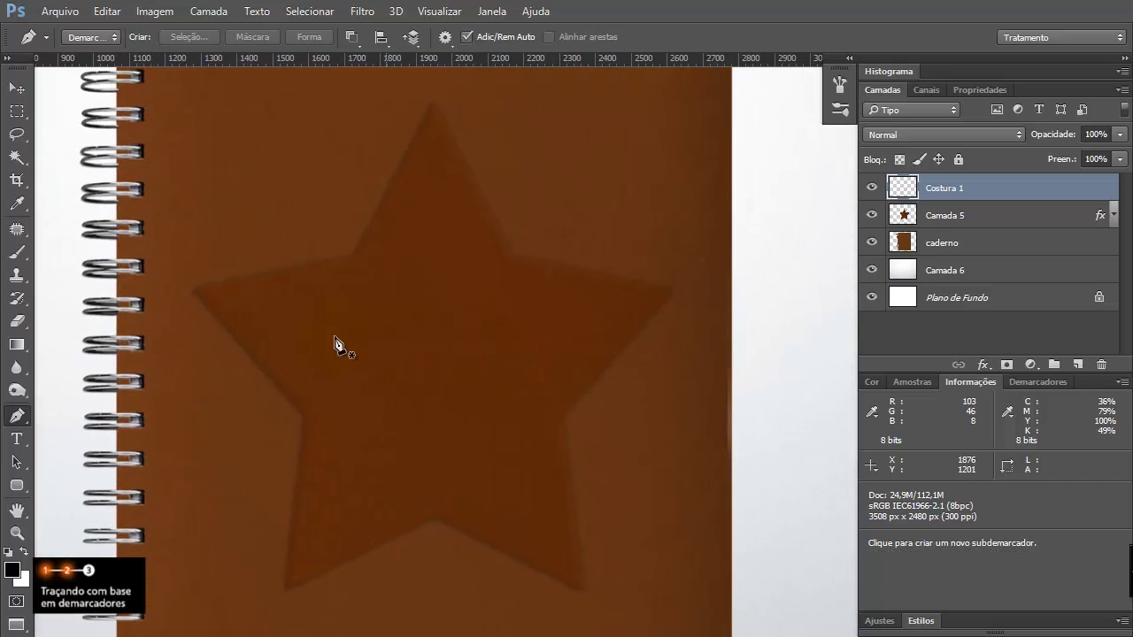
left_click(367, 268)
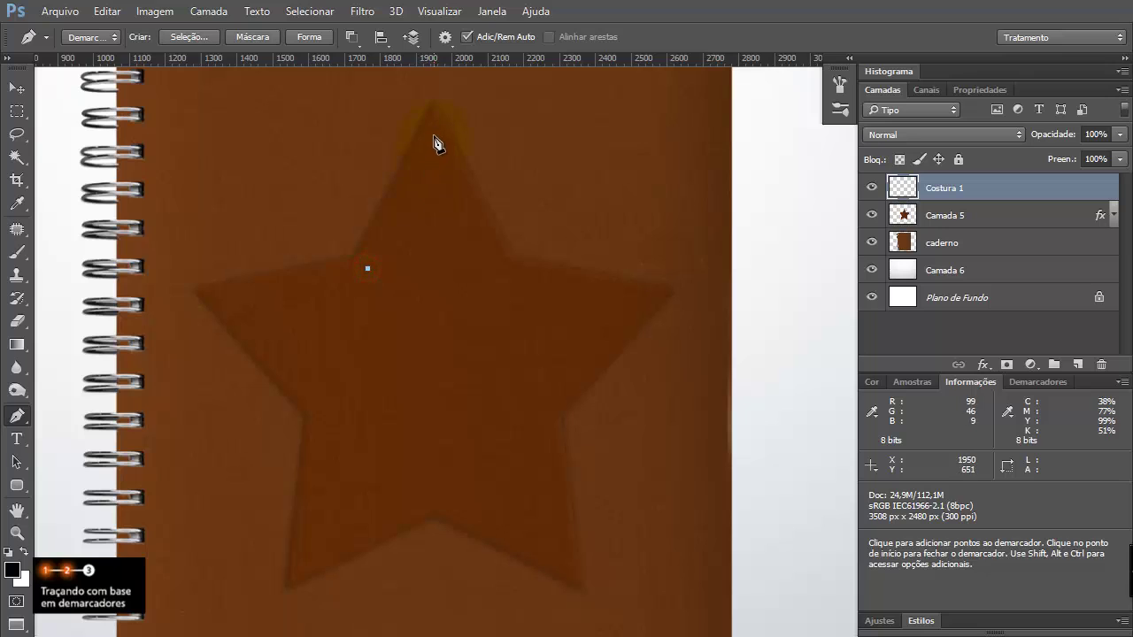
left_click(435, 135)
left_click(501, 276)
left_click(501, 274, "ctrl")
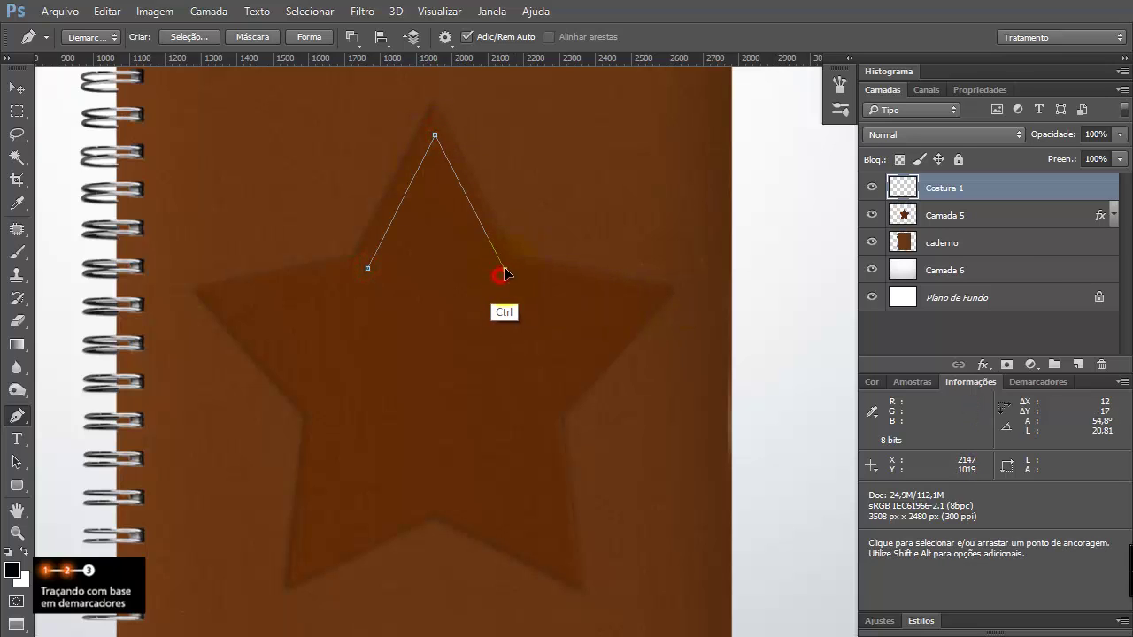
- Continue the straight-segment path clockwise through the star's remaining points and inner corners, and close it at its starting anchor
left_click(646, 299)
left_click(546, 404)
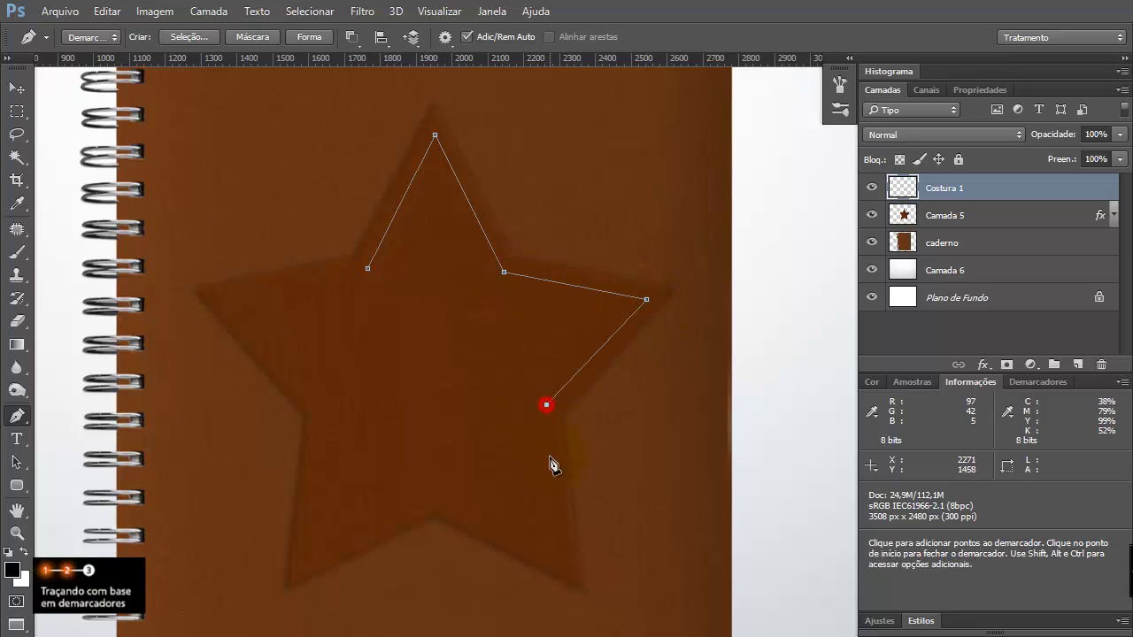
left_click(565, 563)
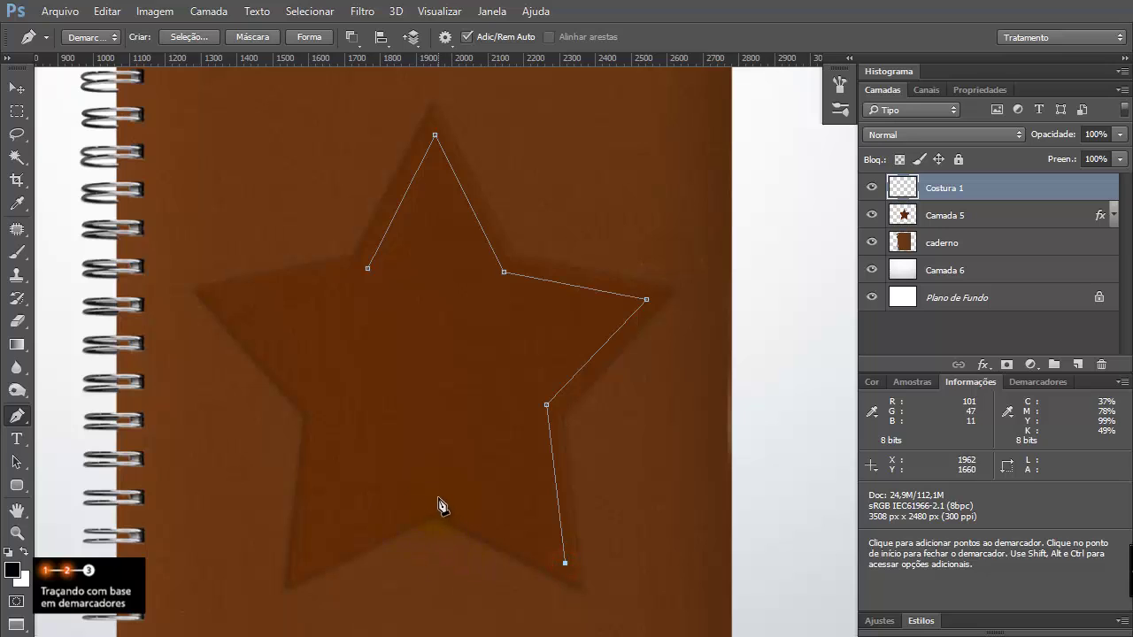
left_click(437, 495)
left_click(305, 564)
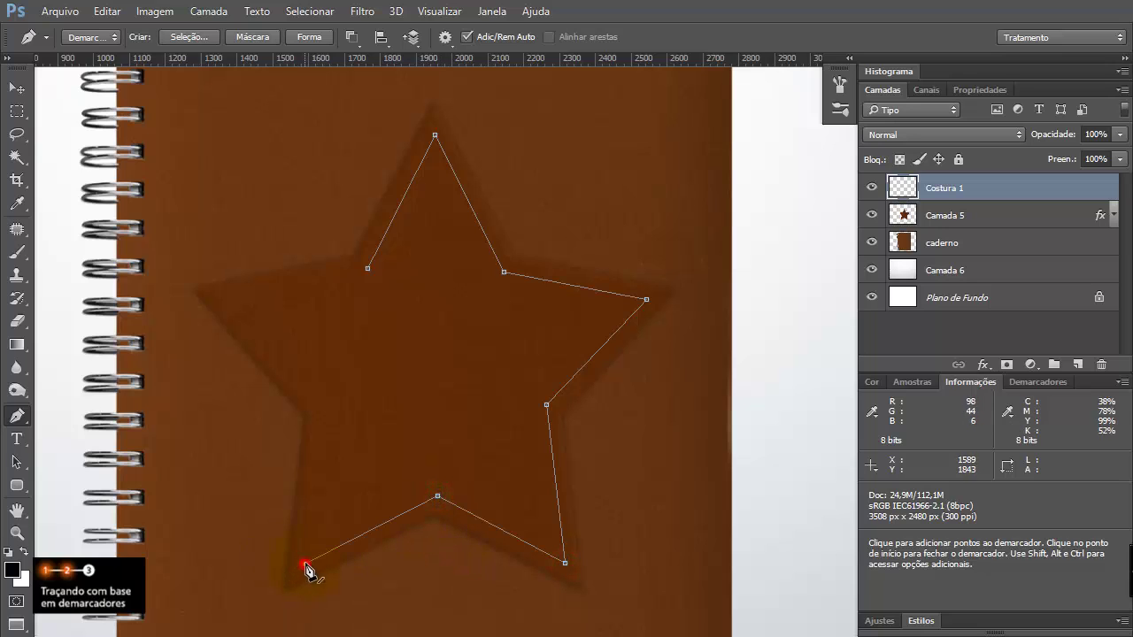
left_click(321, 410)
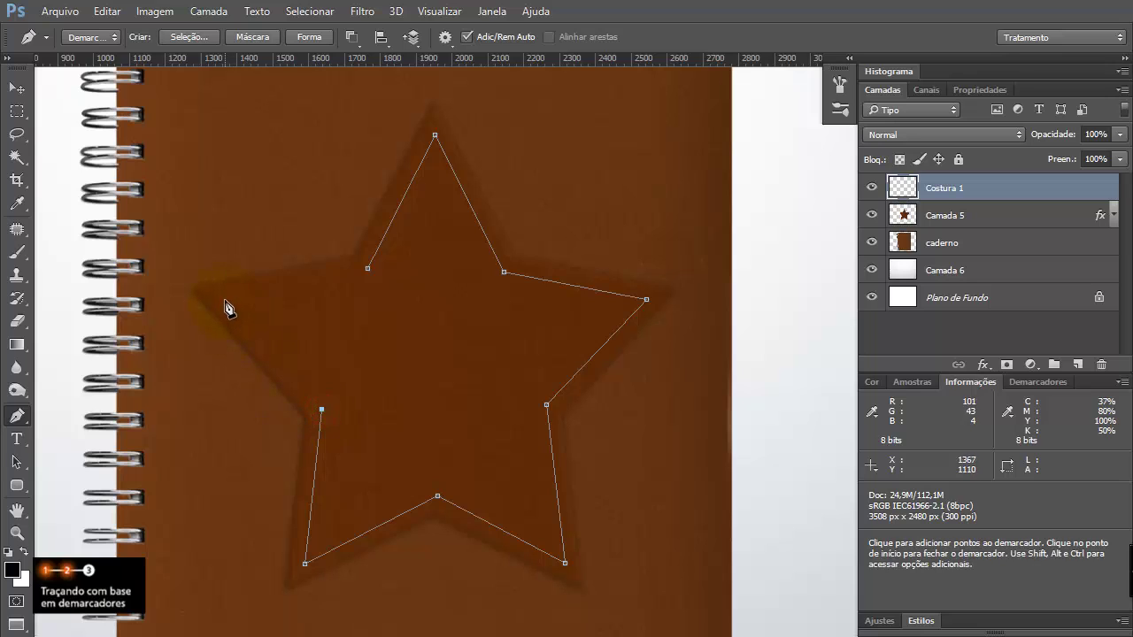
left_click(226, 301)
left_click(367, 268)
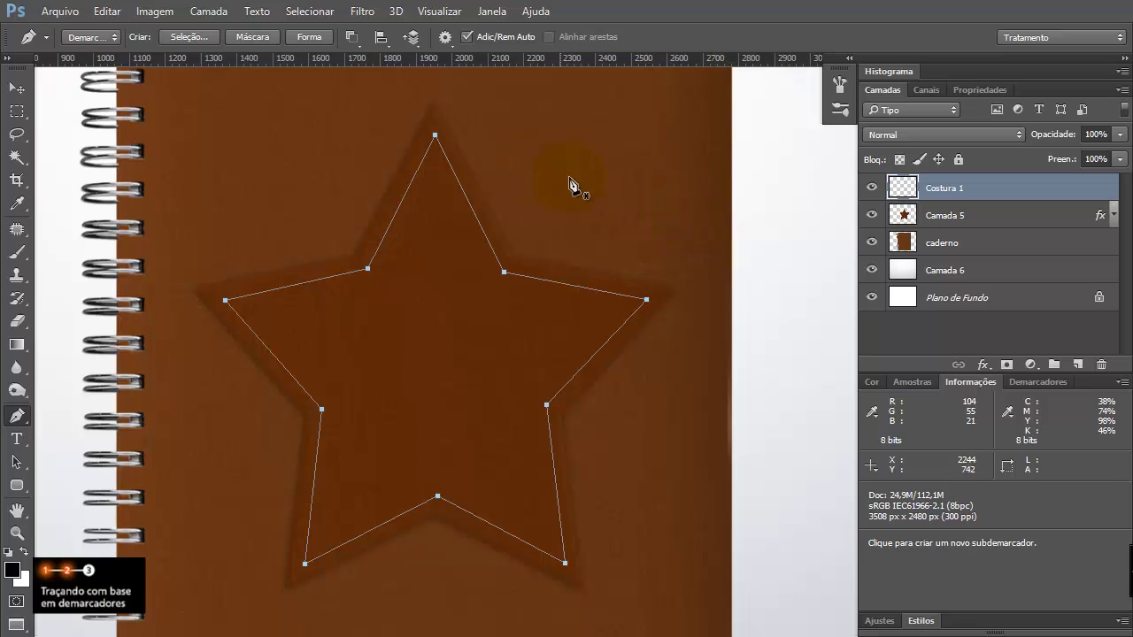
- Try drawing curved path segments with the Pen tool beside the star's top point, and delete this test path
left_click_drag(567, 169, 576, 163)
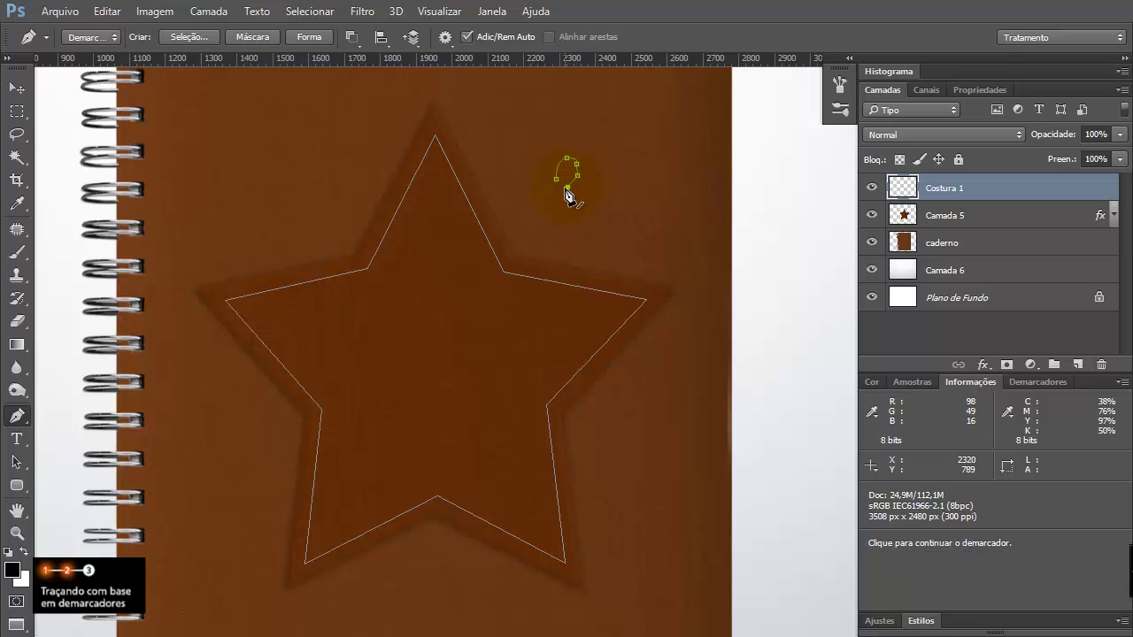
left_click(558, 181)
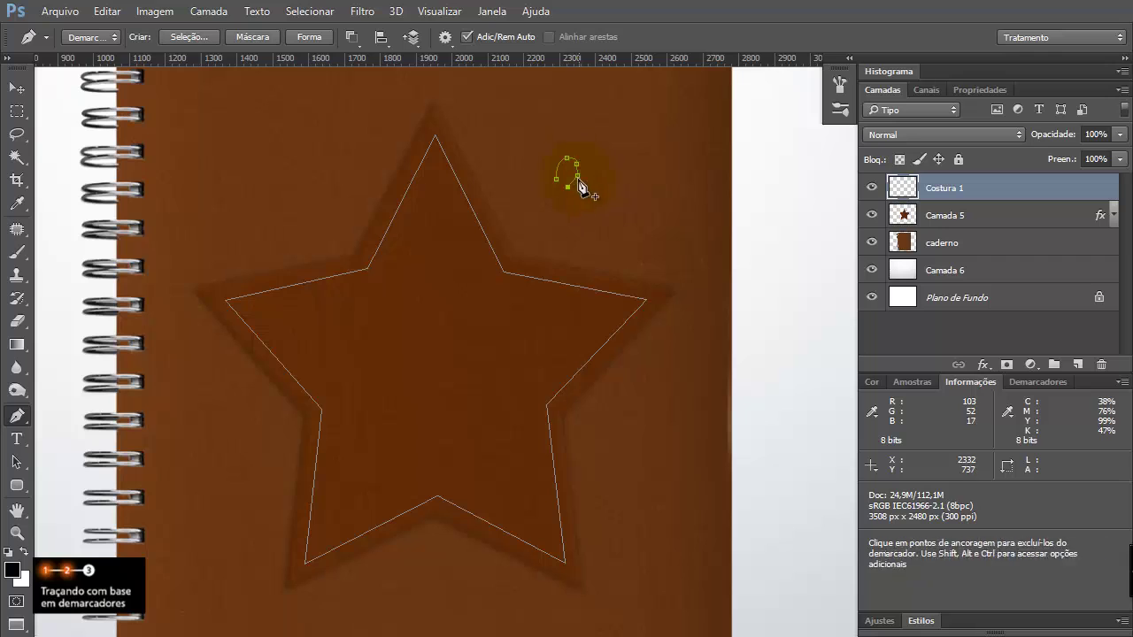
left_click(611, 207)
left_click_drag(637, 164, 600, 219)
left_click(649, 191, "alt")
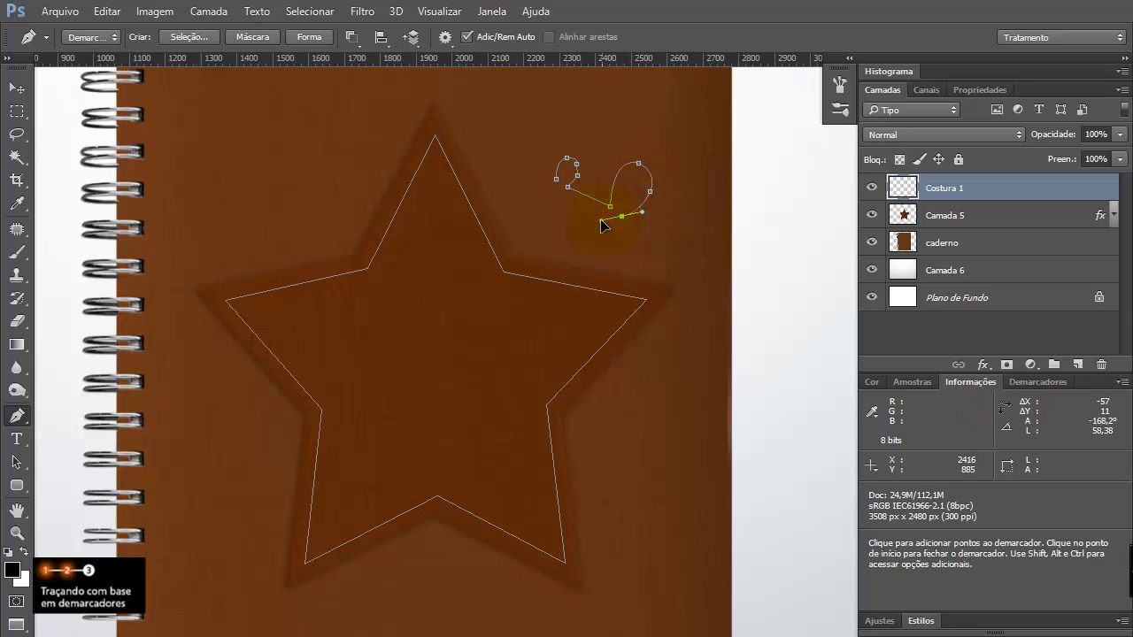
left_click(623, 216, "alt")
key("a")
left_click_drag(528, 131, 686, 253)
key("Delete")
left_click(770, 172)
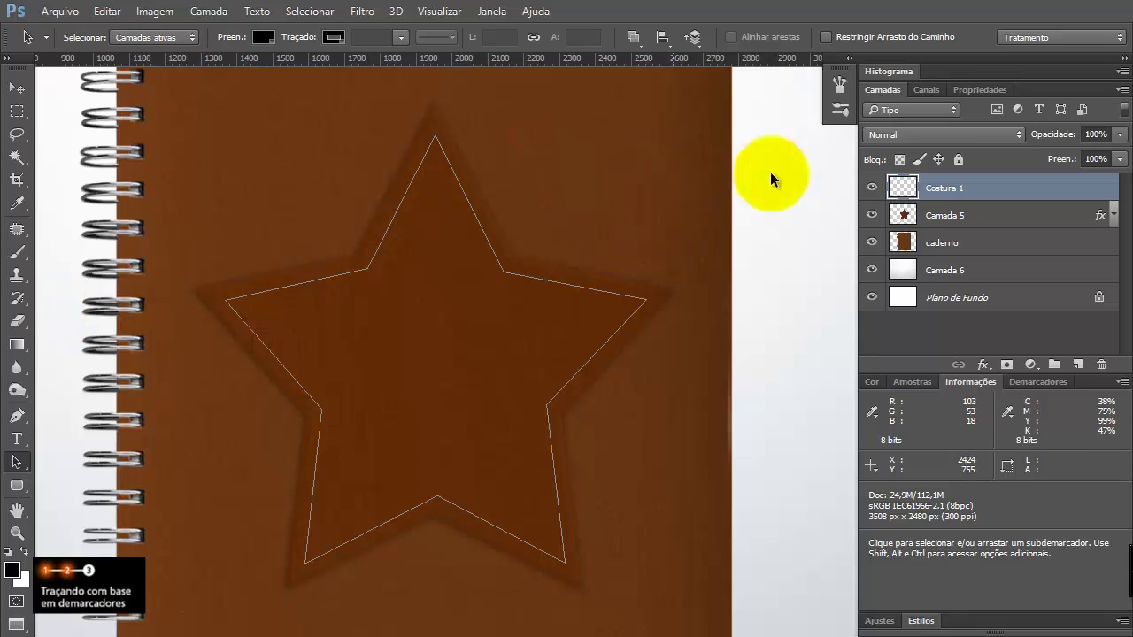
- Select the whole star path and stroke it with the Pincel tool on the Costura 1 layer, without simulated pressure
left_click(27, 165)
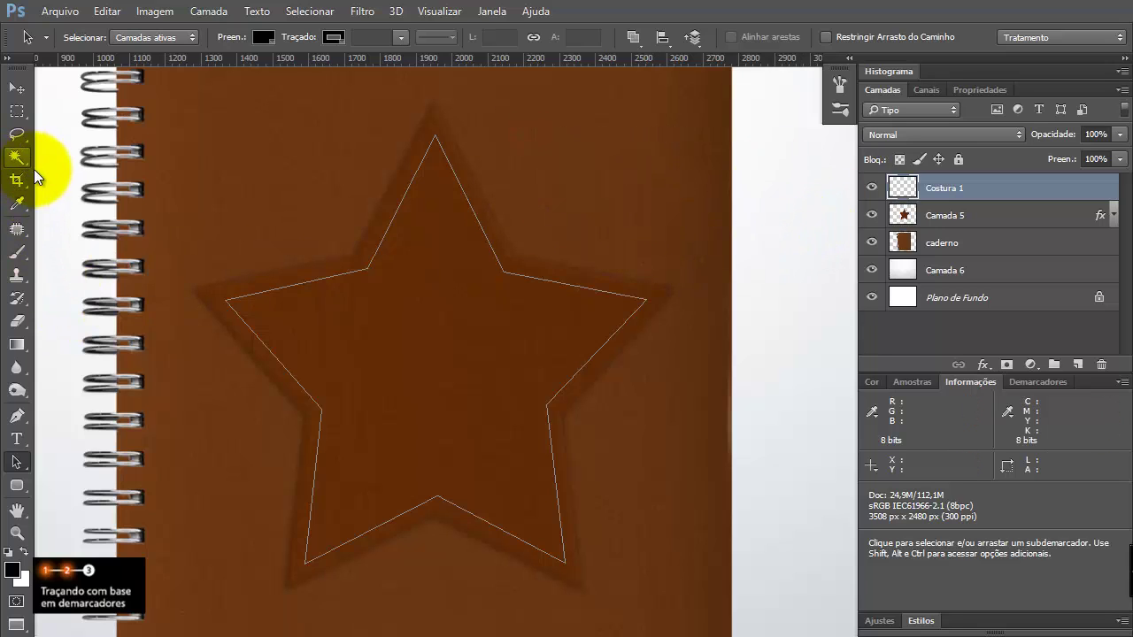
left_click_drag(180, 605, 704, 112)
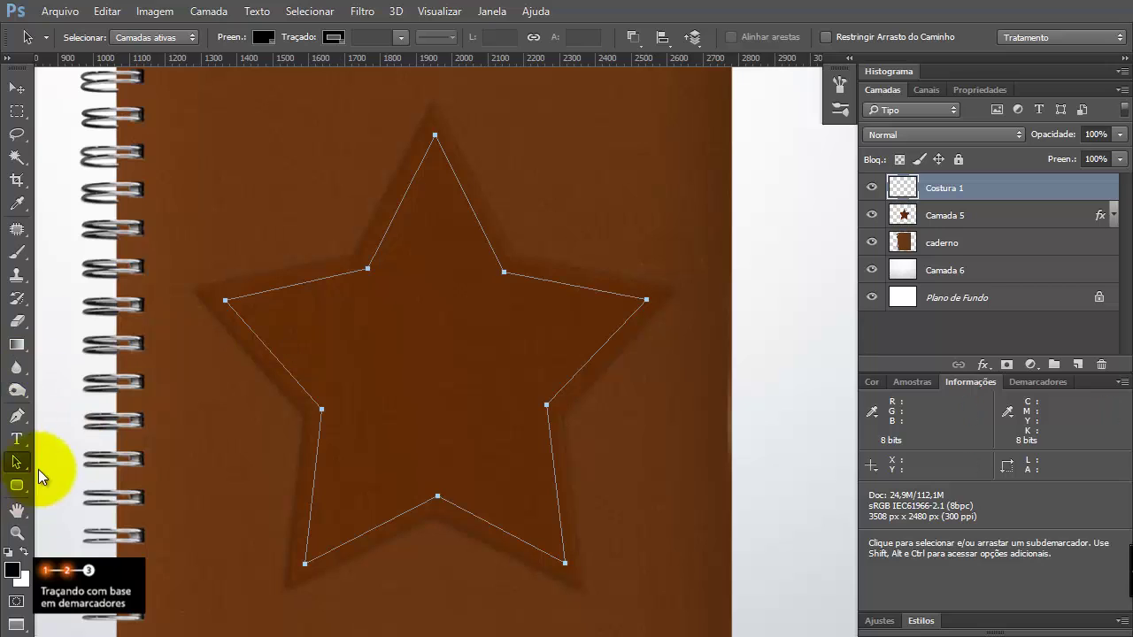
left_click(18, 418)
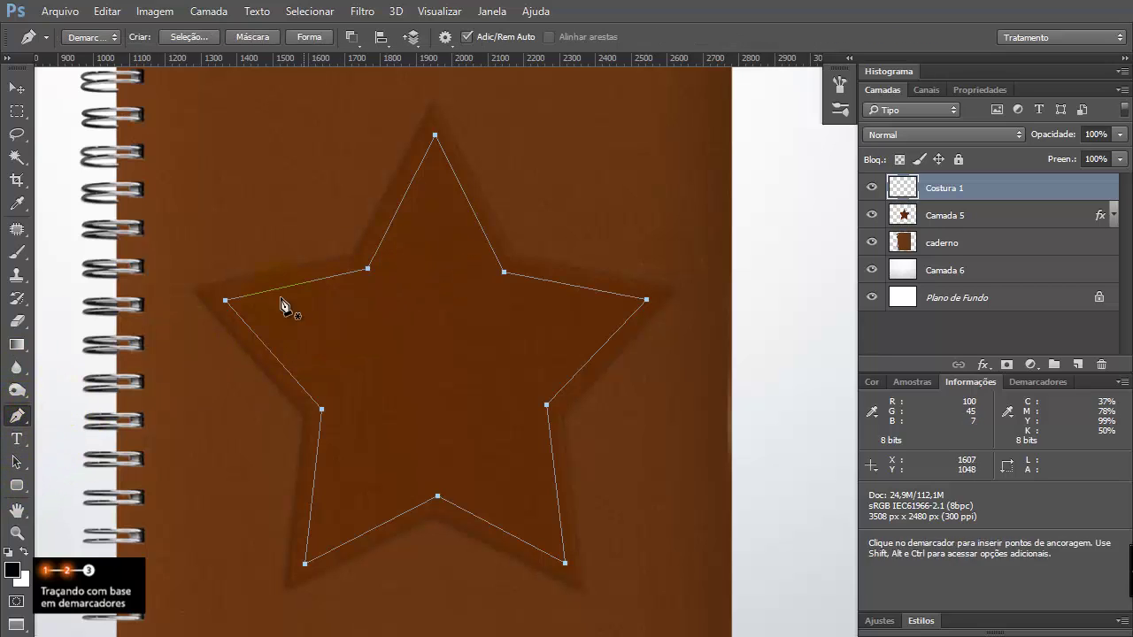
right_click(531, 200)
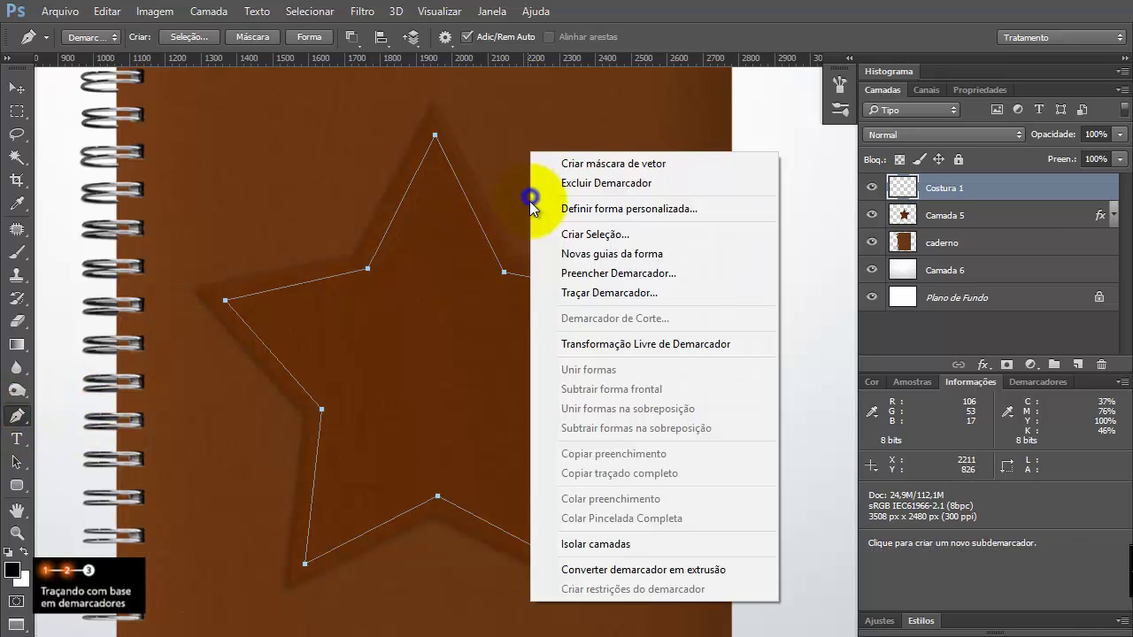
left_click(599, 292)
left_click_drag(535, 182, 415, 236)
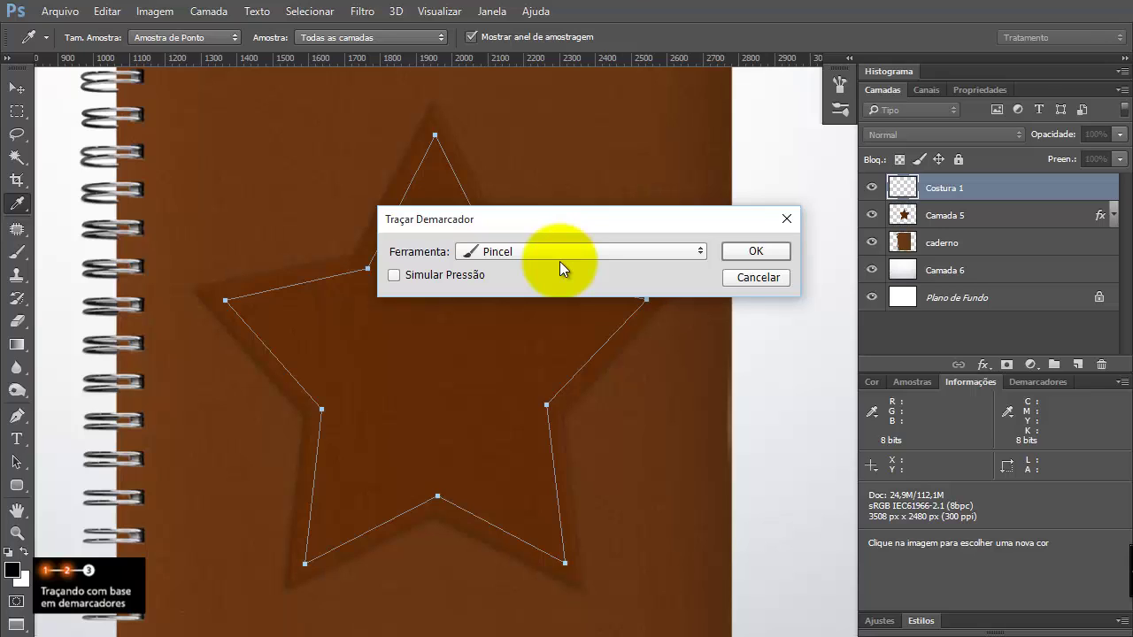
key("p")
left_click(744, 251)
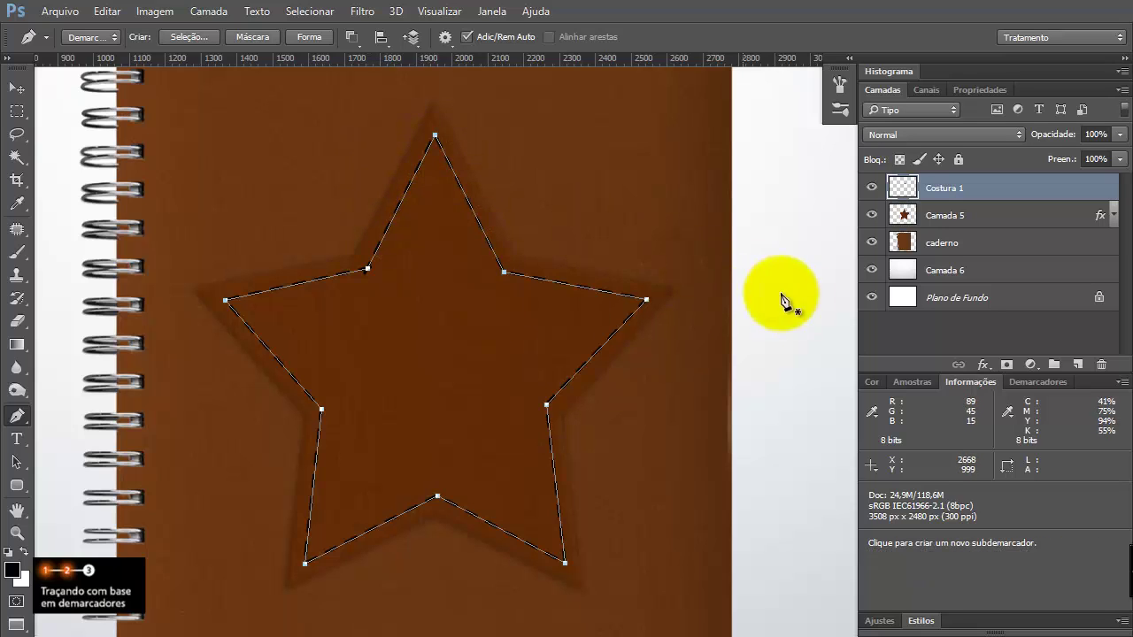
- Show the document's paths and deselect the star's work path to hide its outline over the stitches
left_click(496, 12)
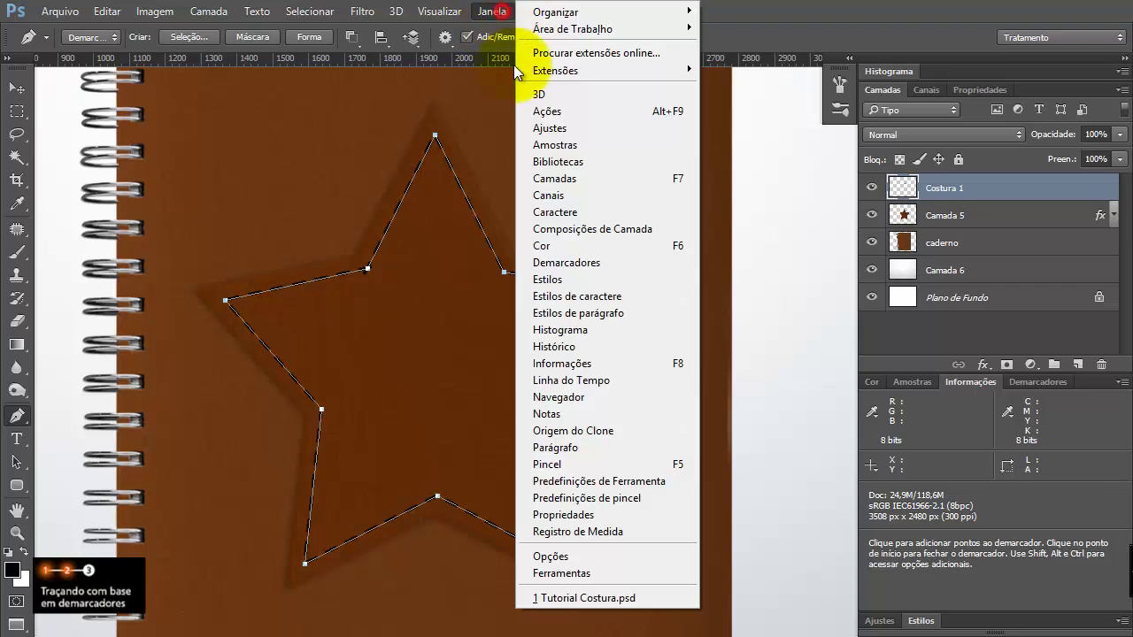
left_click(1013, 381)
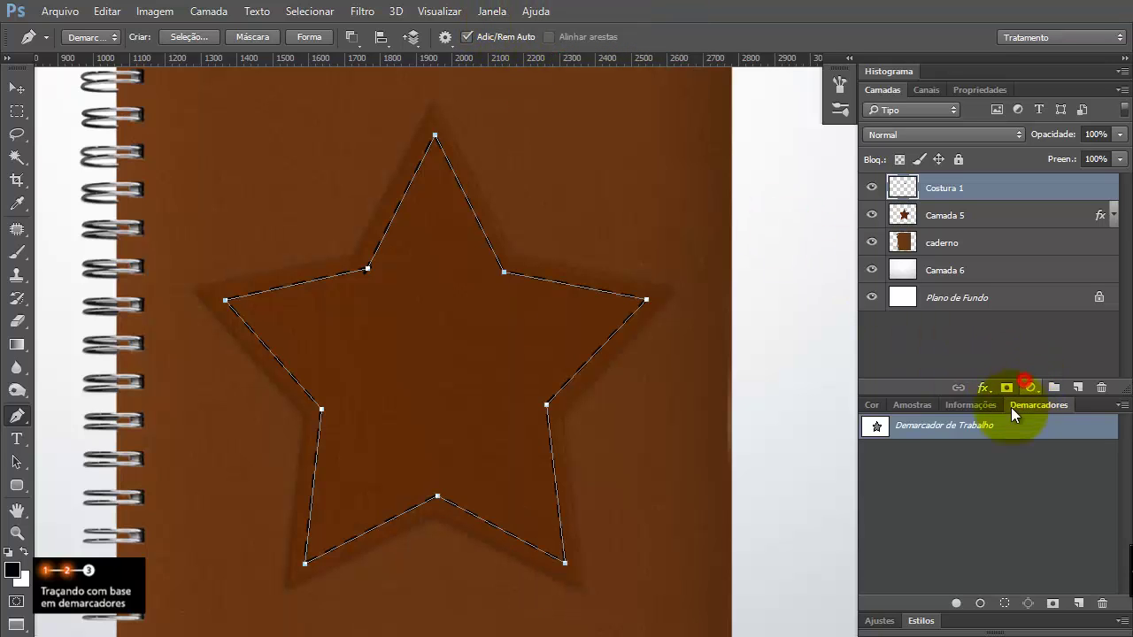
left_click(974, 474)
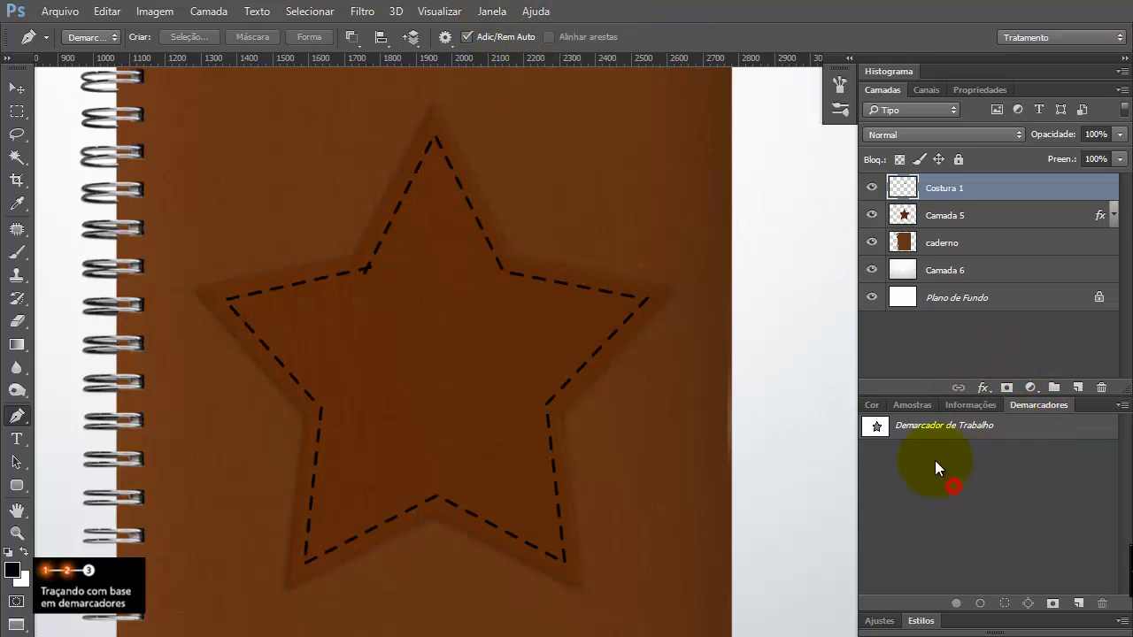
left_click(949, 426)
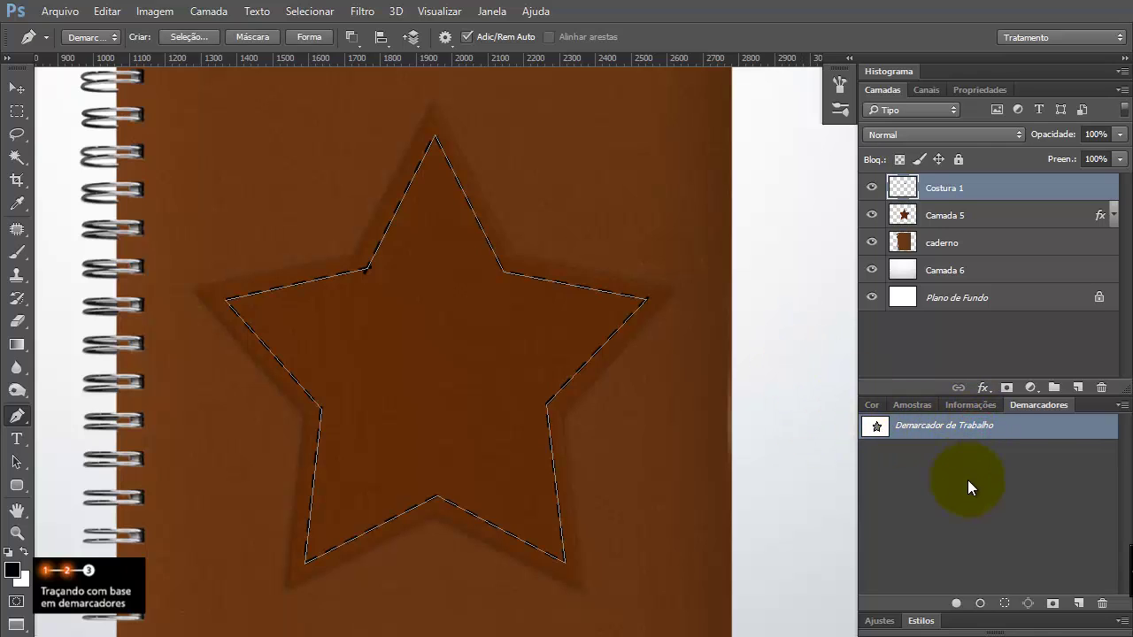
left_click(967, 482)
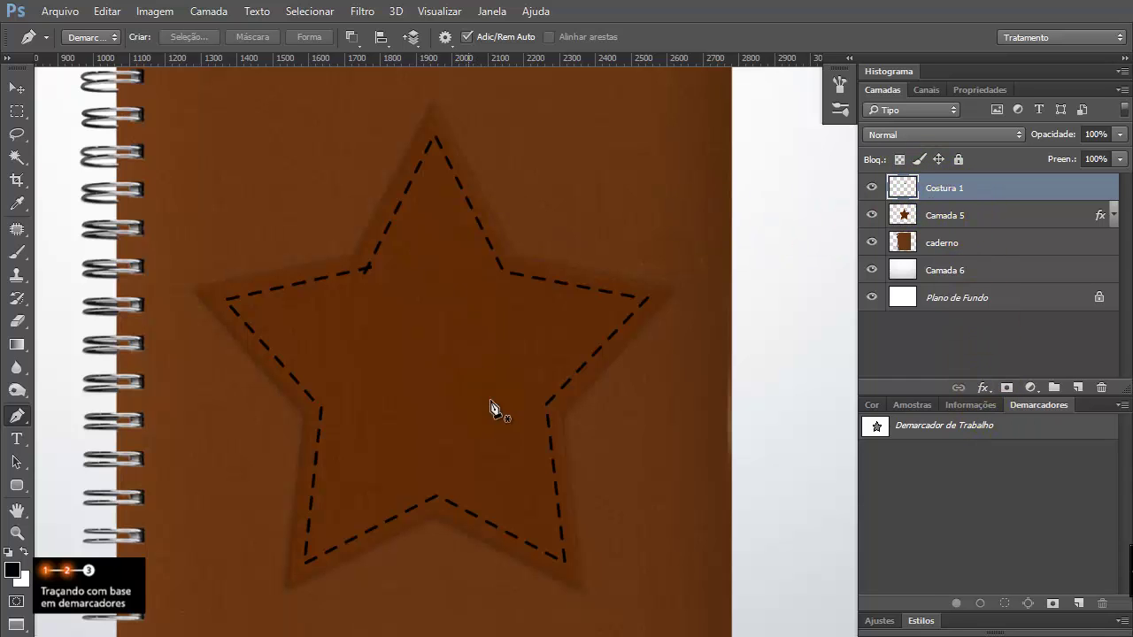
- Erase the overlapping stitch ends at the star's upper-left inner corner with a hard round 16 px eraser at 100% hardness
left_click_drag(392, 281, 468, 322)
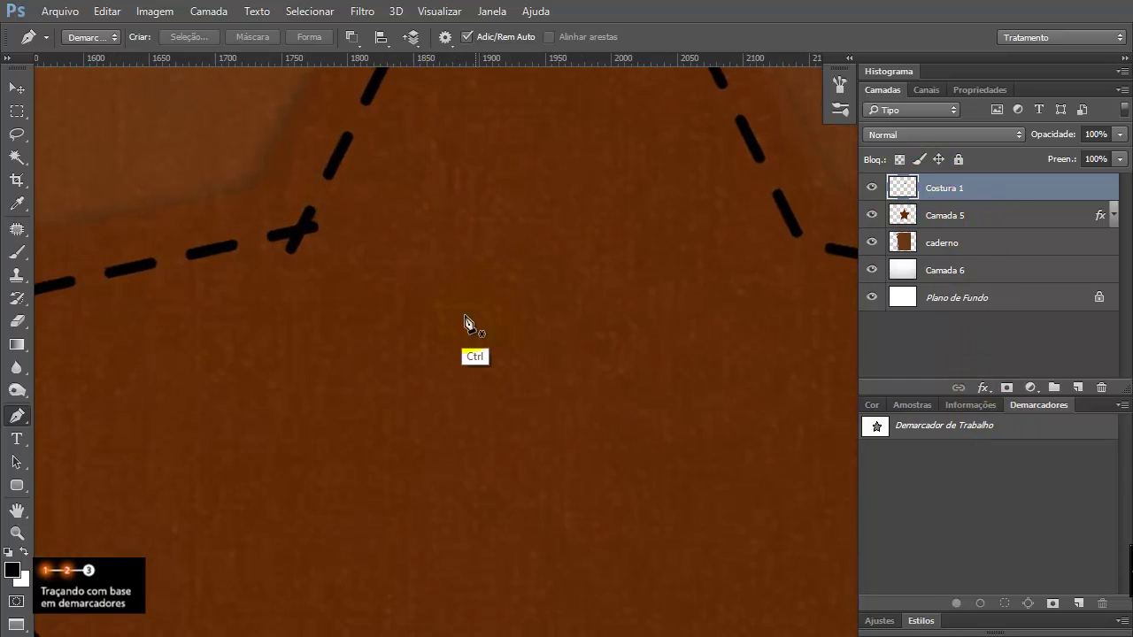
left_click_drag(377, 277, 553, 332)
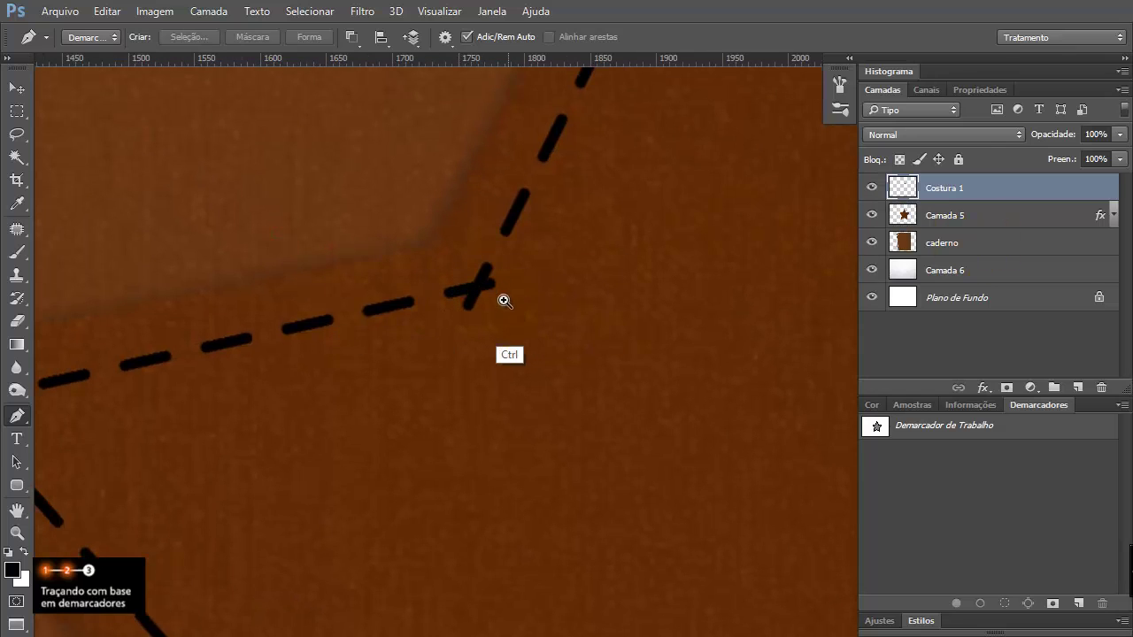
left_click_drag(503, 294, 556, 303)
left_click(17, 320)
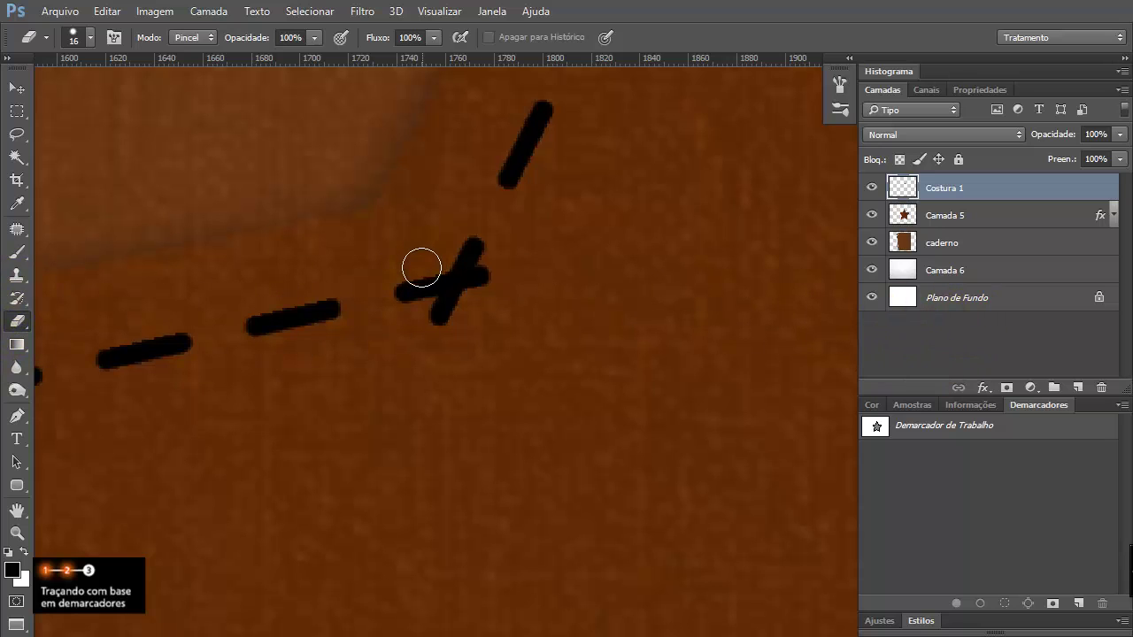
right_click(426, 292)
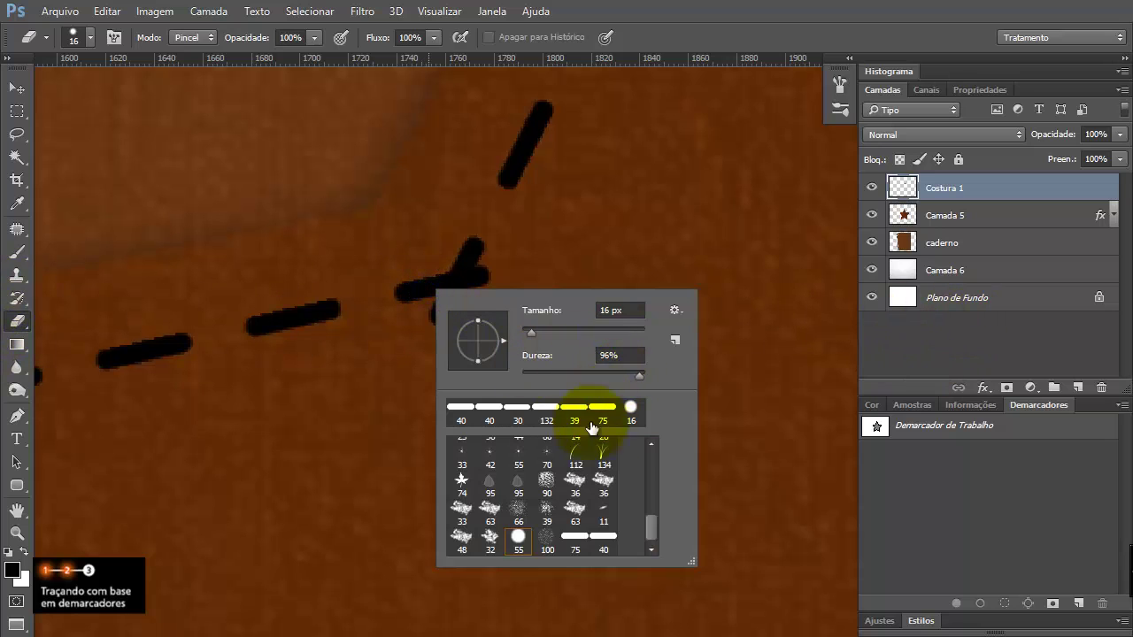
left_click_drag(650, 524, 652, 455)
left_click(489, 452)
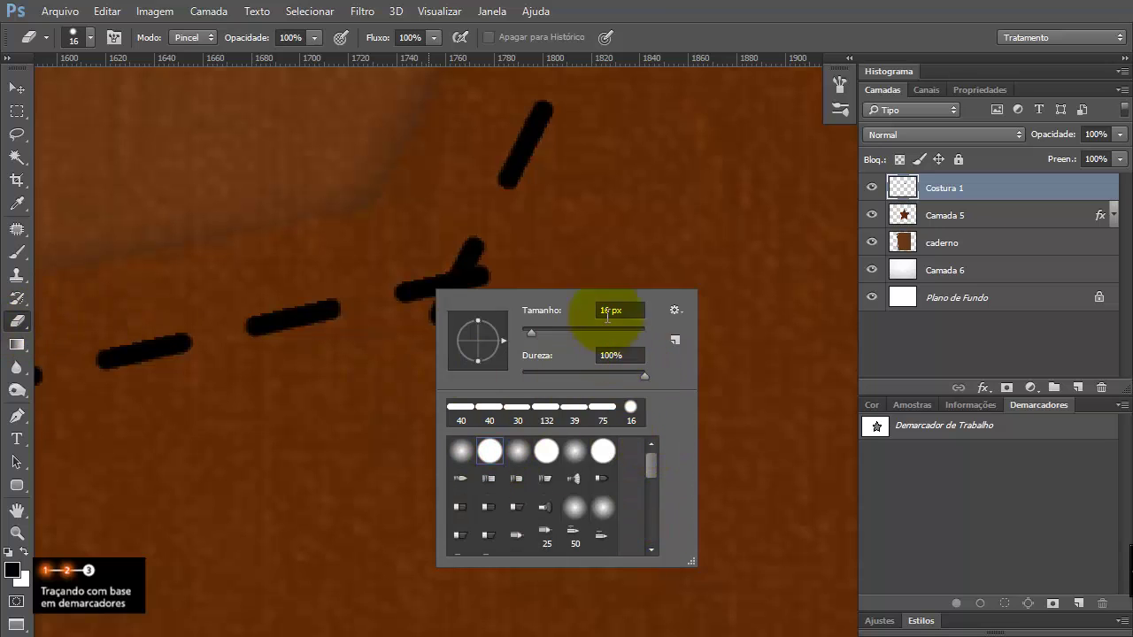
left_click(698, 38)
mouse_move(516, 271)
left_mouse_down()
mouse_move(469, 319)
mouse_move(434, 319)
mouse_move(480, 304)
mouse_move(492, 284)
left_mouse_up()
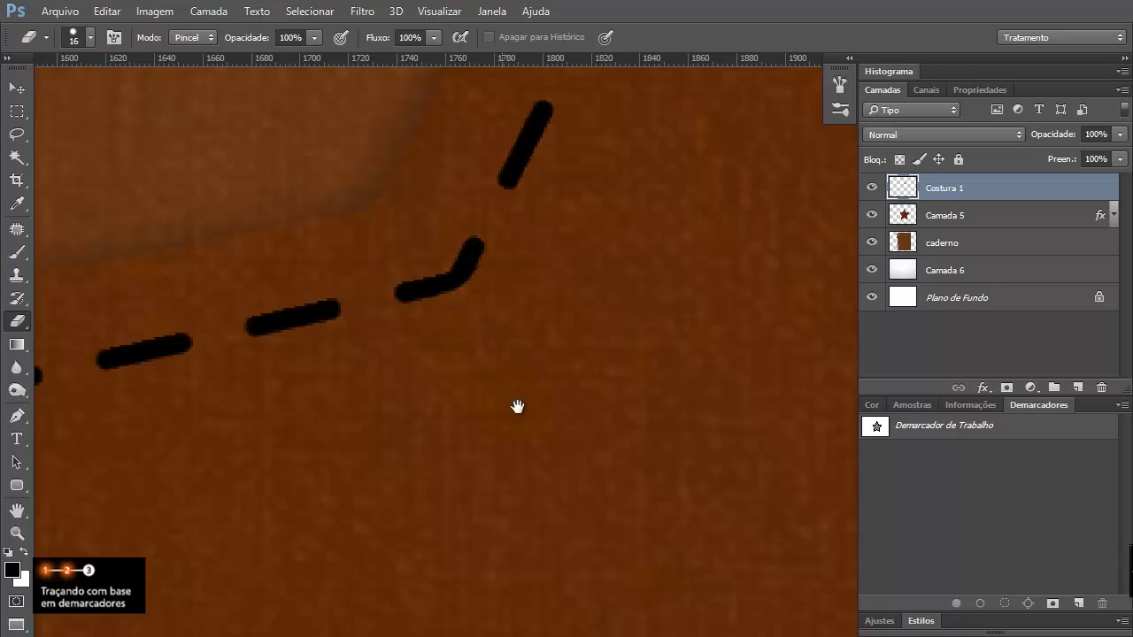
mouse_move(551, 428)
left_mouse_down()
mouse_move(447, 347)
mouse_move(538, 392)
left_mouse_up()
left_click_drag(620, 458, 430, 321)
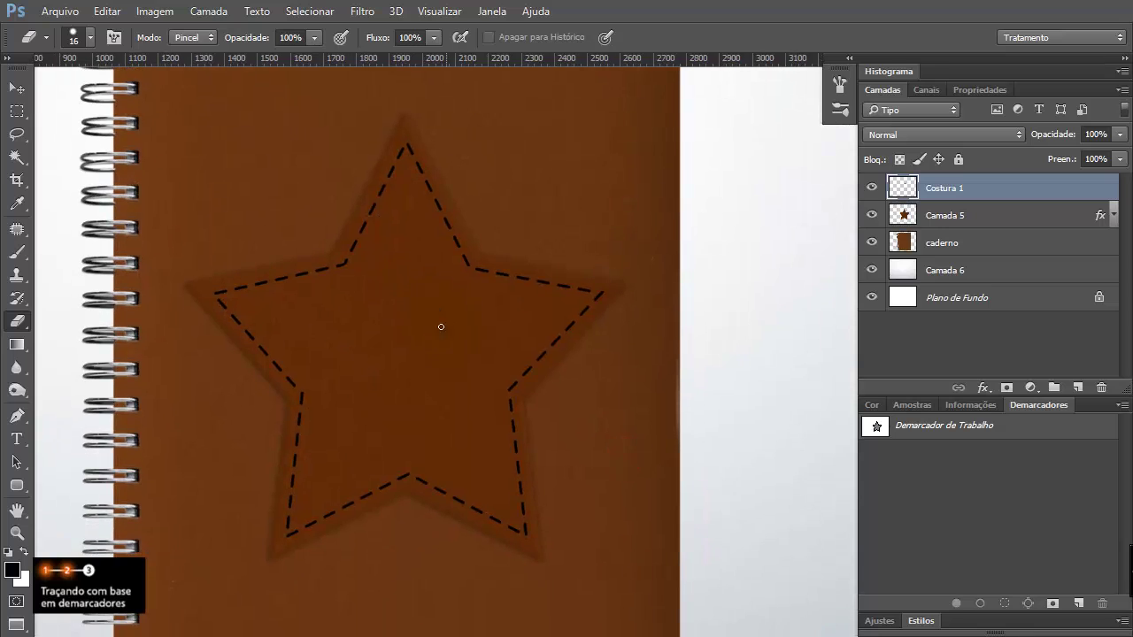
left_click_drag(701, 353, 629, 352)
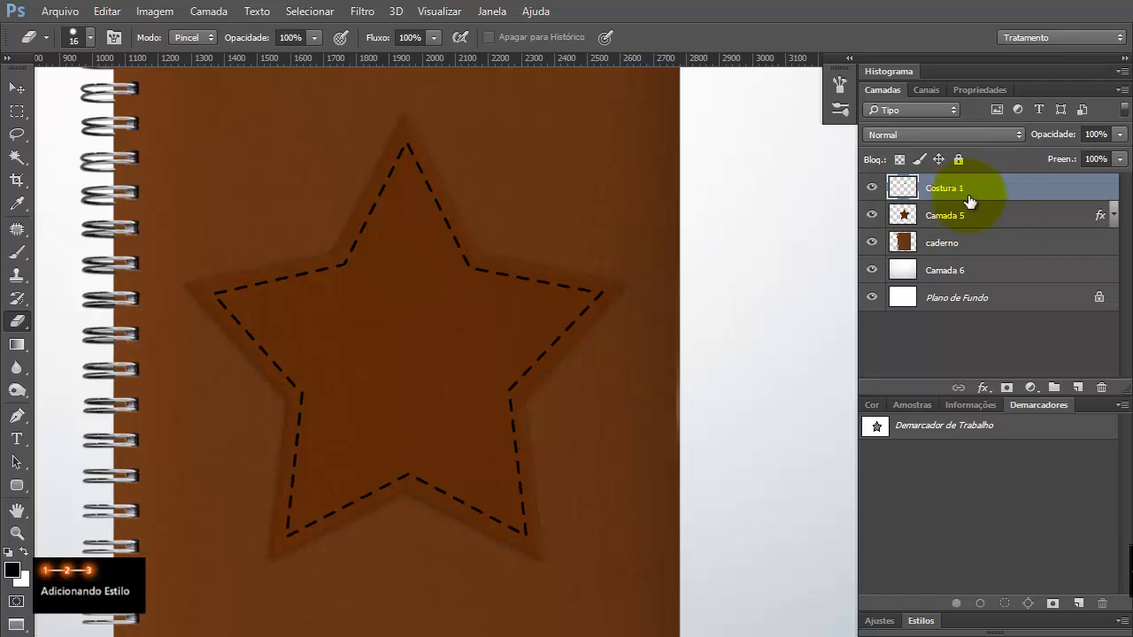
- Add a Sobreposição de Cor effect to the Costura 1 layer with colour ffe0bd and blend mode Cor
double_click(1079, 187)
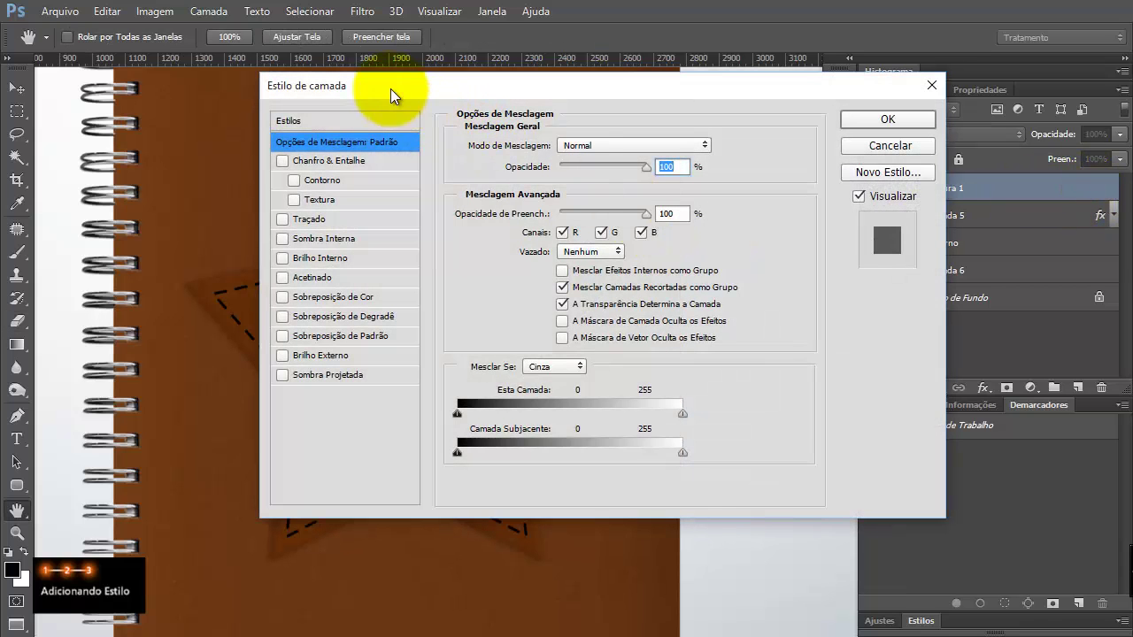
left_click_drag(391, 88, 682, 81)
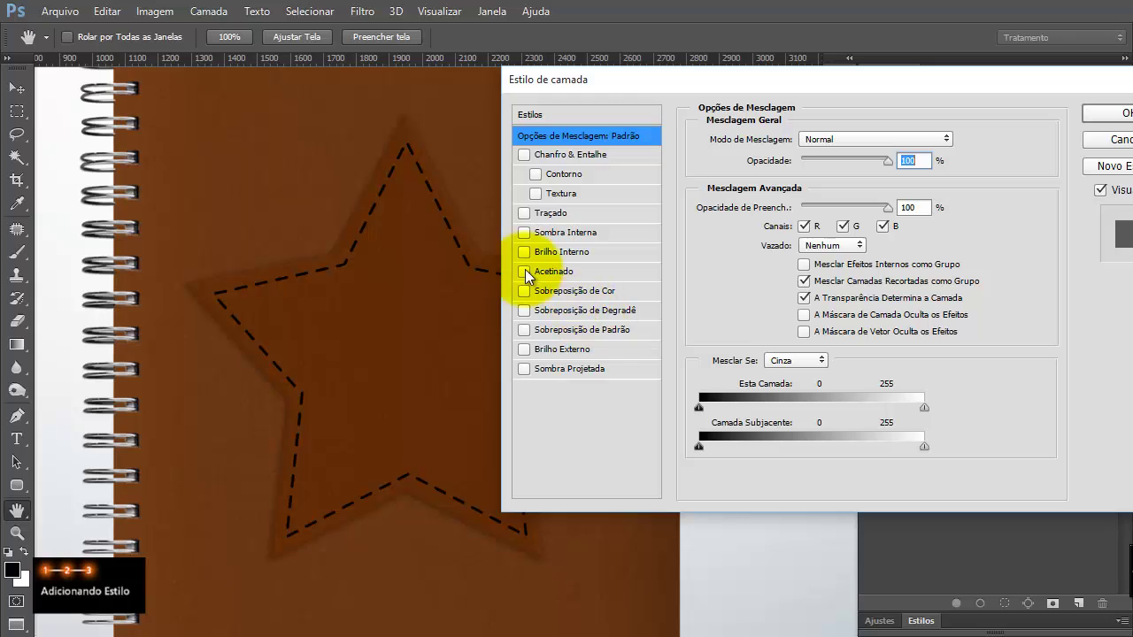
left_click(577, 293)
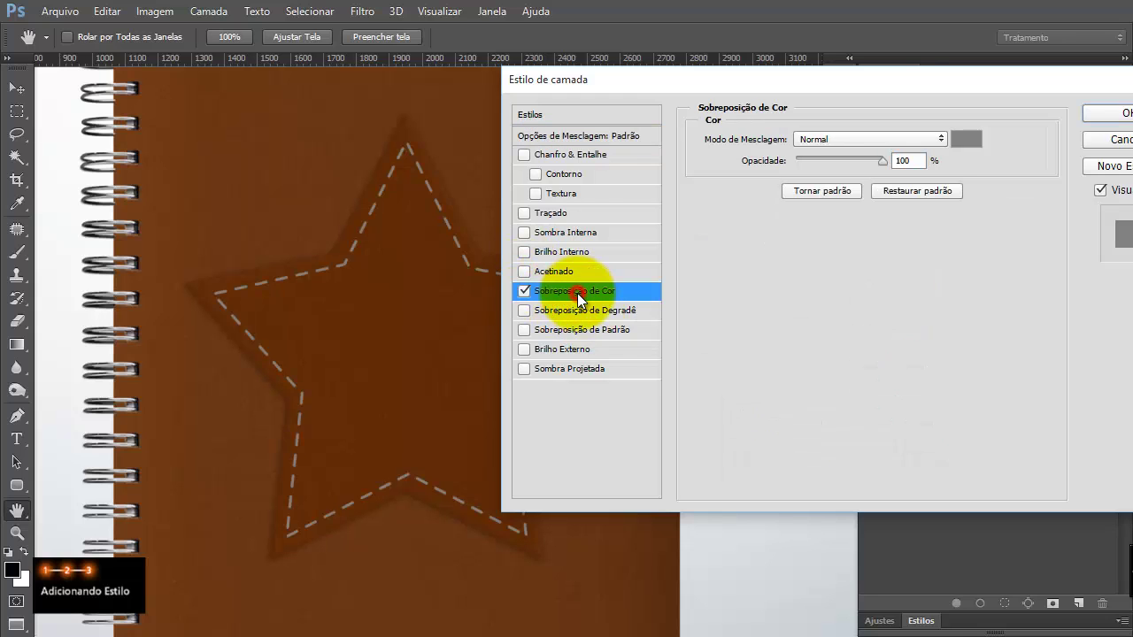
left_click(967, 140)
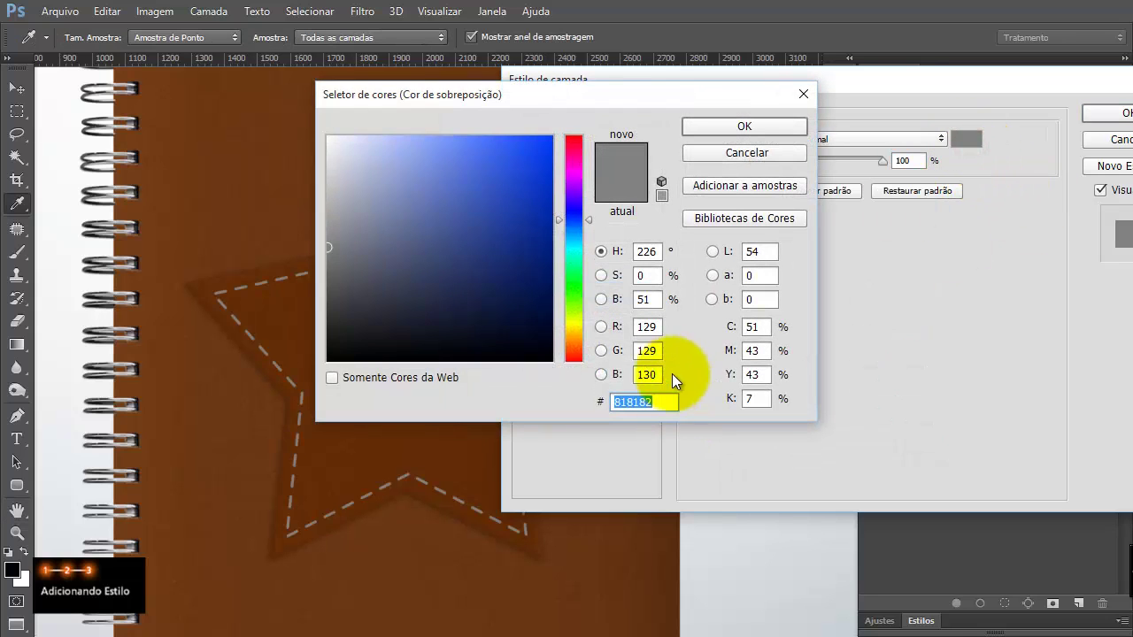
type("ff")
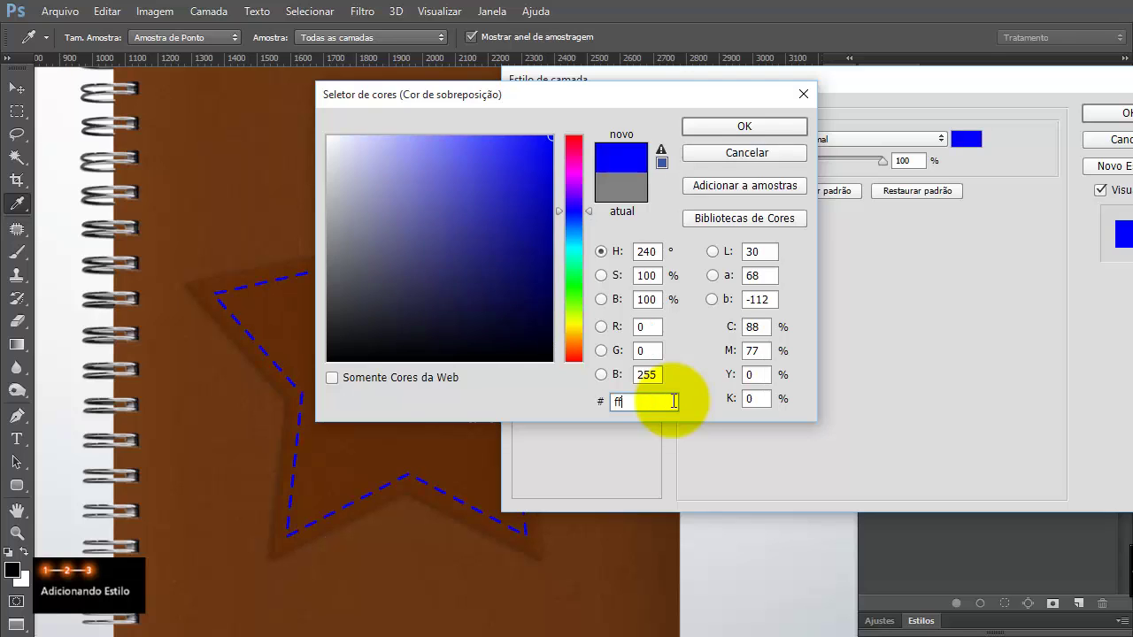
type("e0bd")
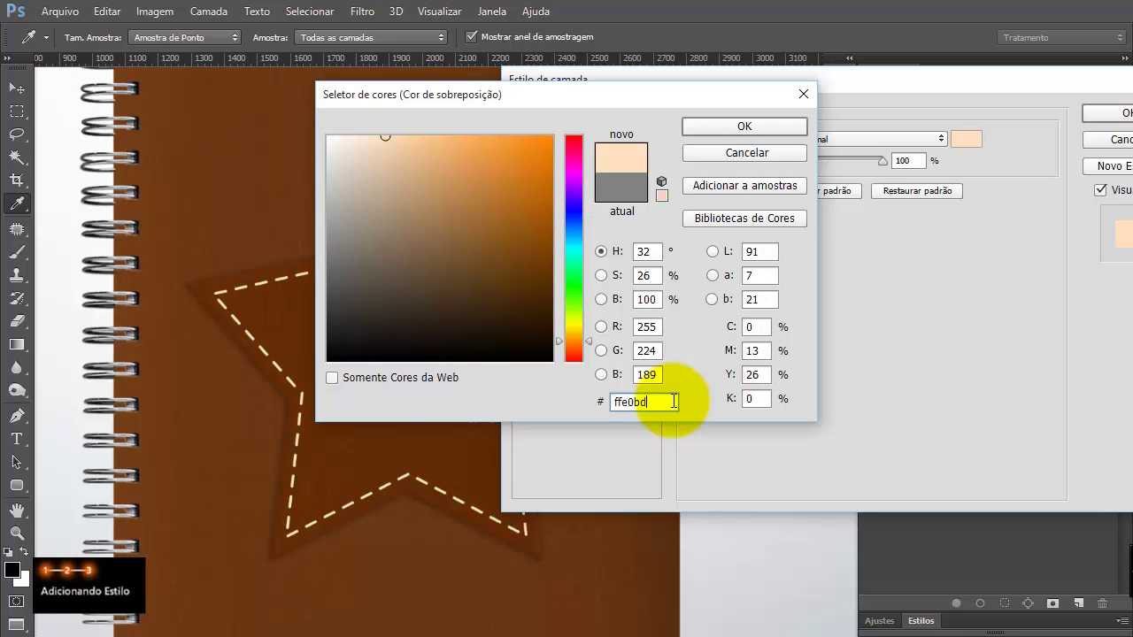
left_click(762, 129)
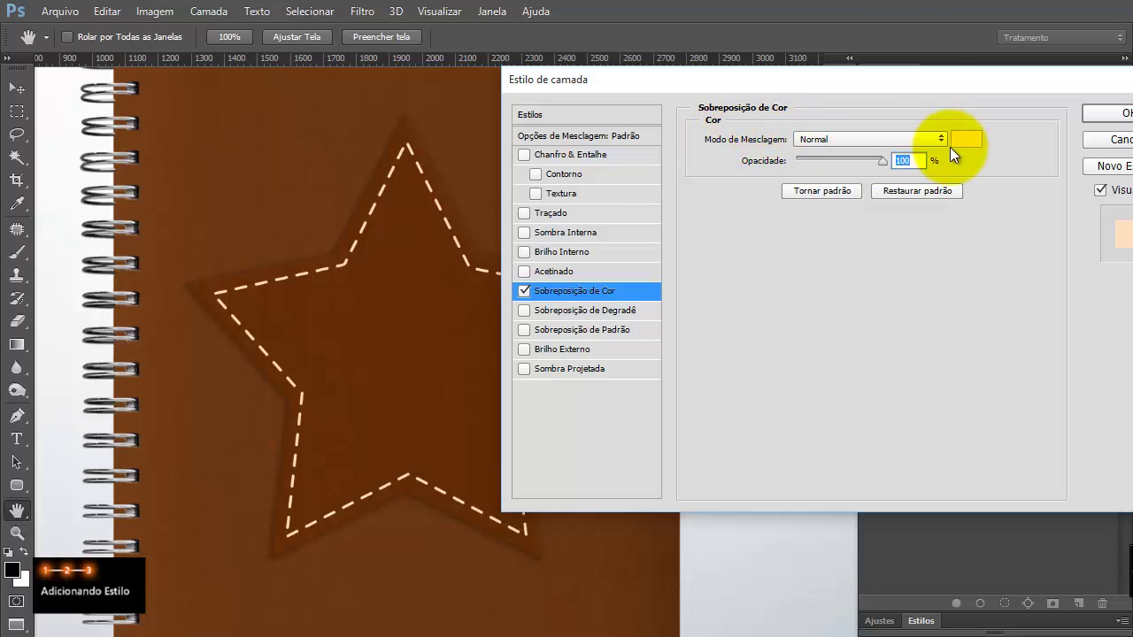
left_click(896, 139)
left_click(817, 484)
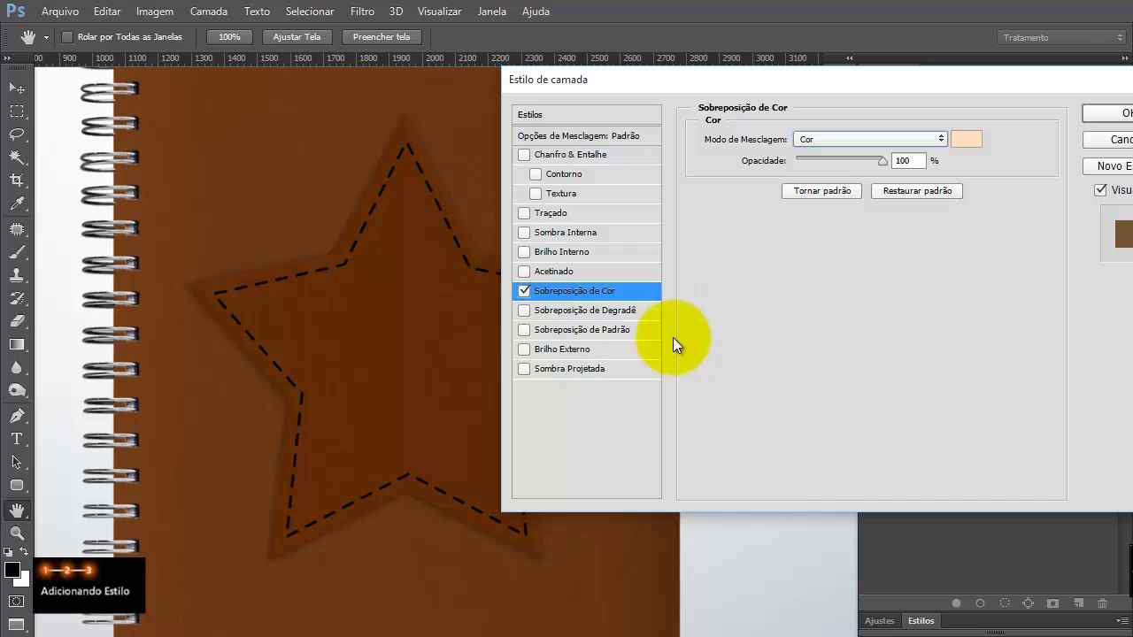
- Add a Sobreposição de Padrão effect to the stitches, list the patterns by name only, and choose Tela Carregada Extra
left_click(582, 329)
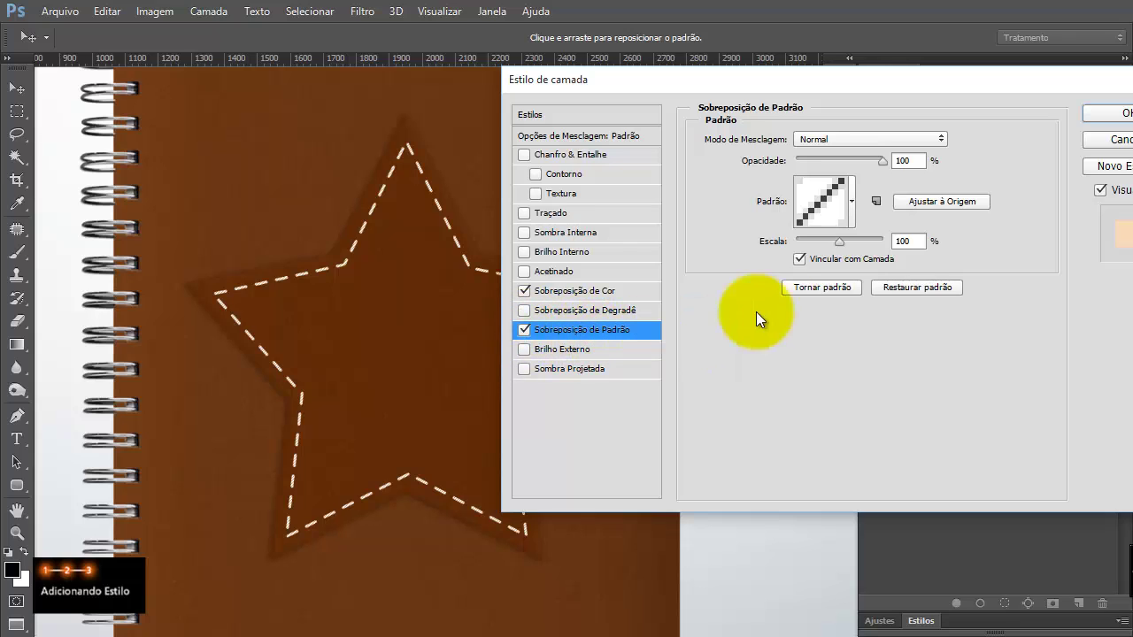
left_click(854, 198)
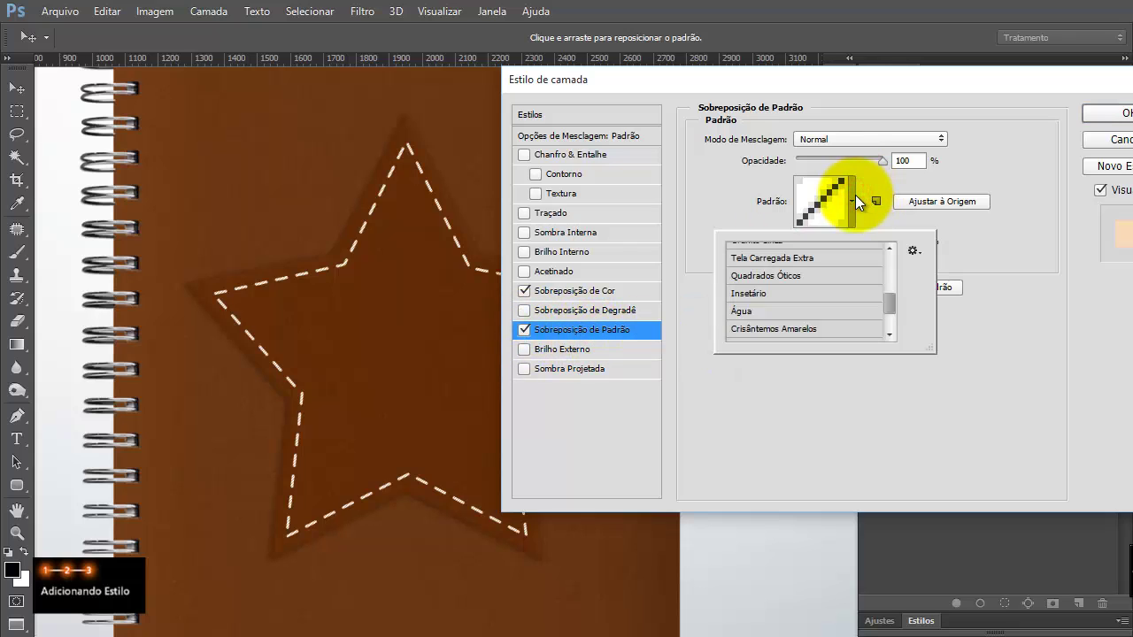
left_click(852, 199)
left_click(838, 205)
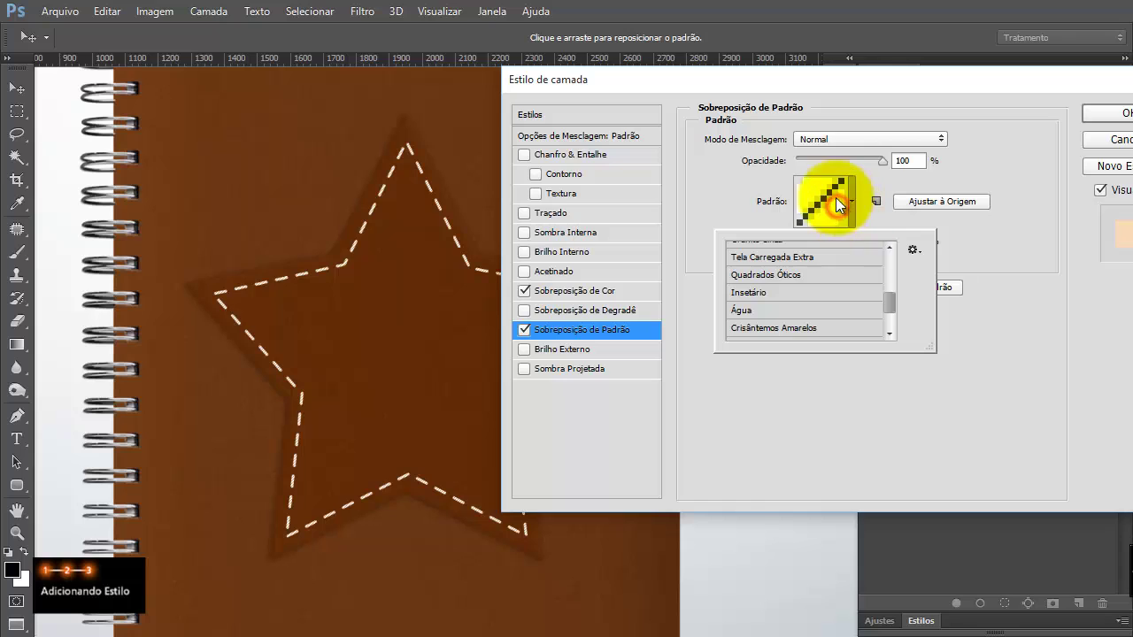
left_click(916, 249)
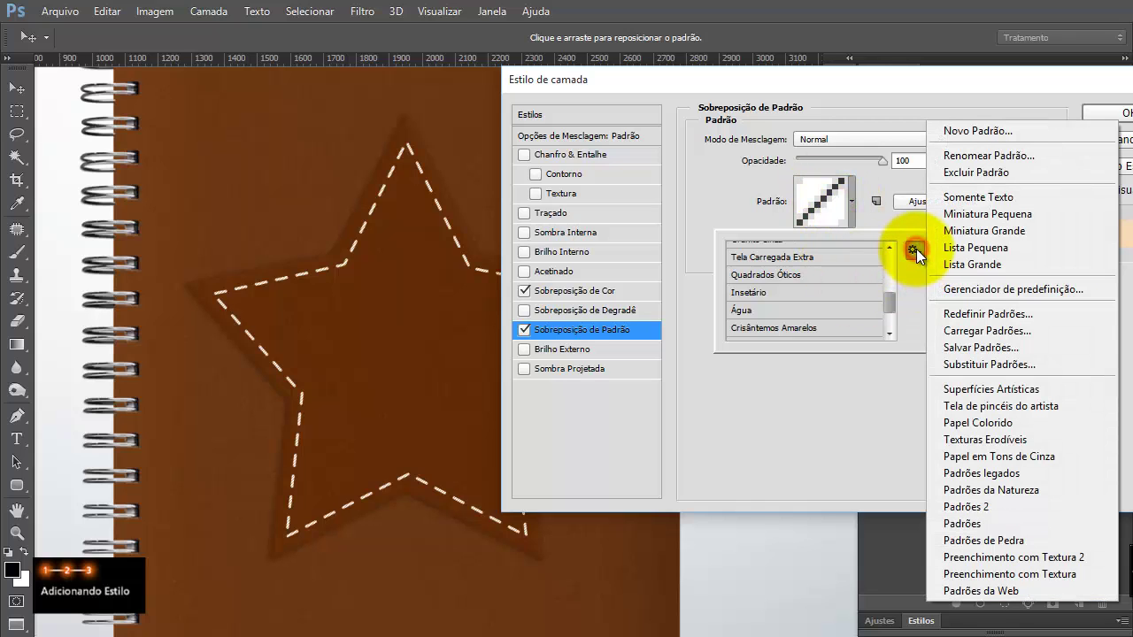
left_click(1016, 198)
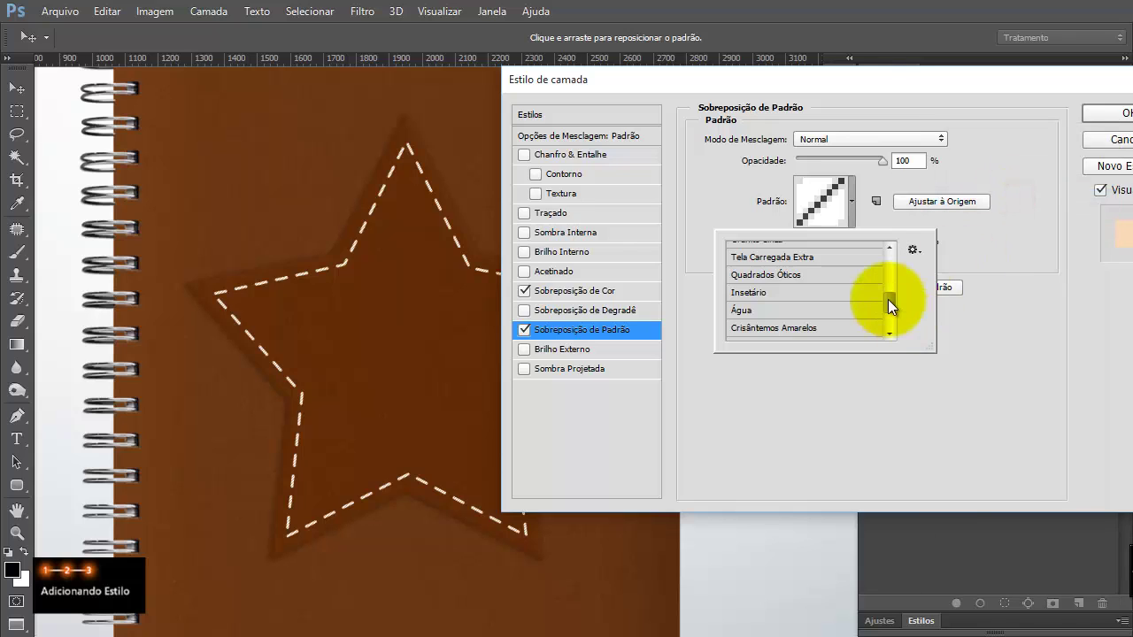
mouse_move(888, 299)
left_mouse_down()
mouse_move(890, 252)
mouse_move(893, 301)
left_mouse_up()
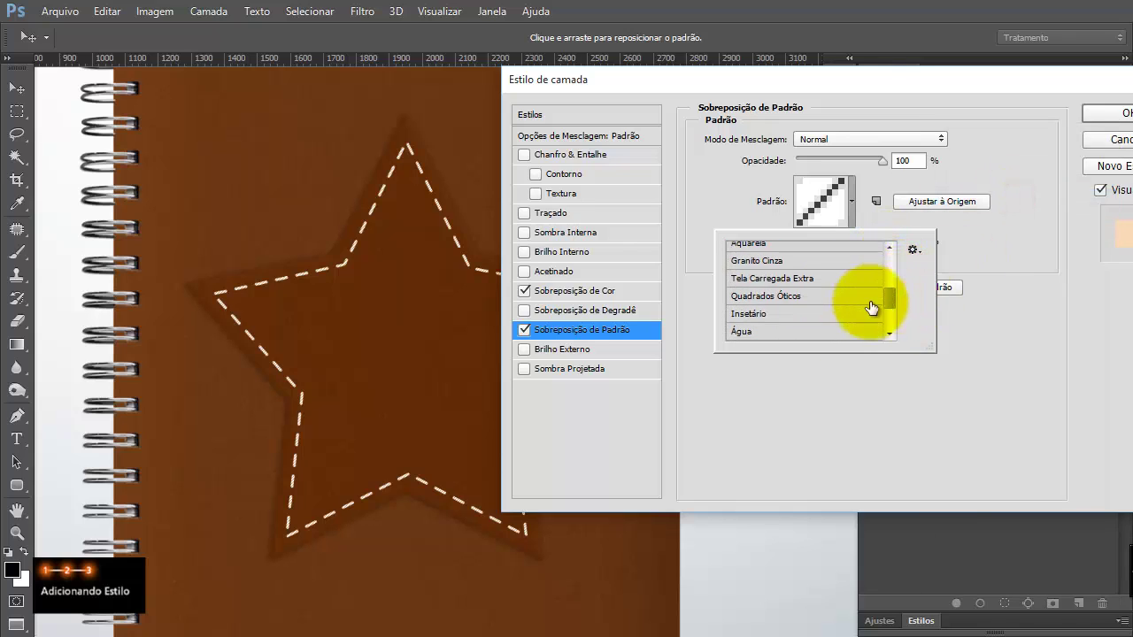
left_click(790, 281)
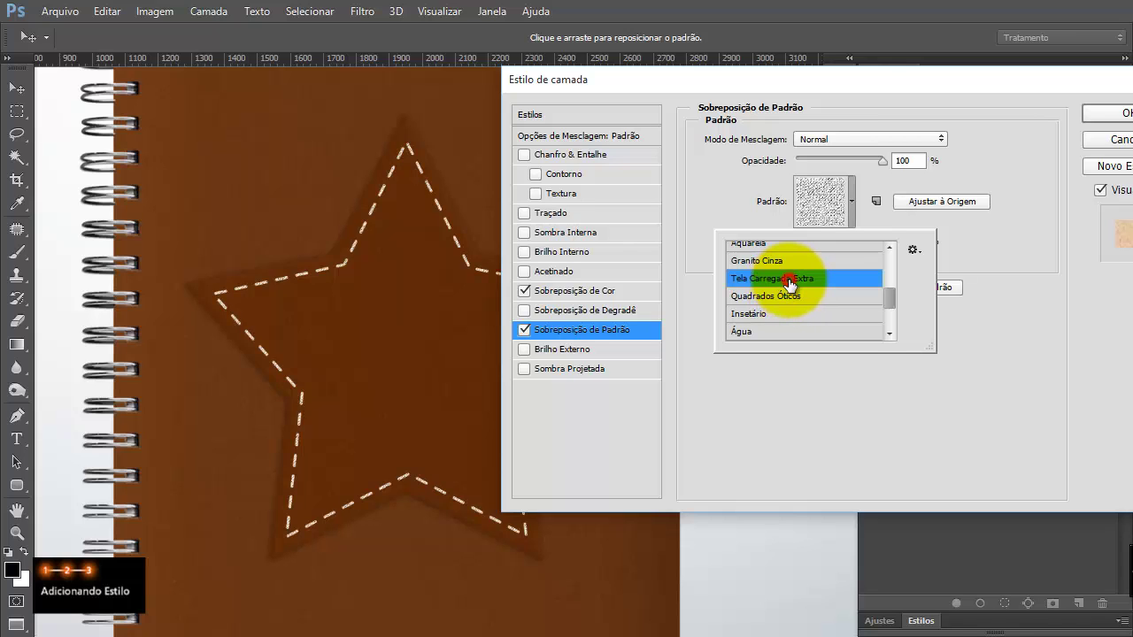
- Display the available patterns as large thumbnails and close the pattern picker
left_click(912, 253)
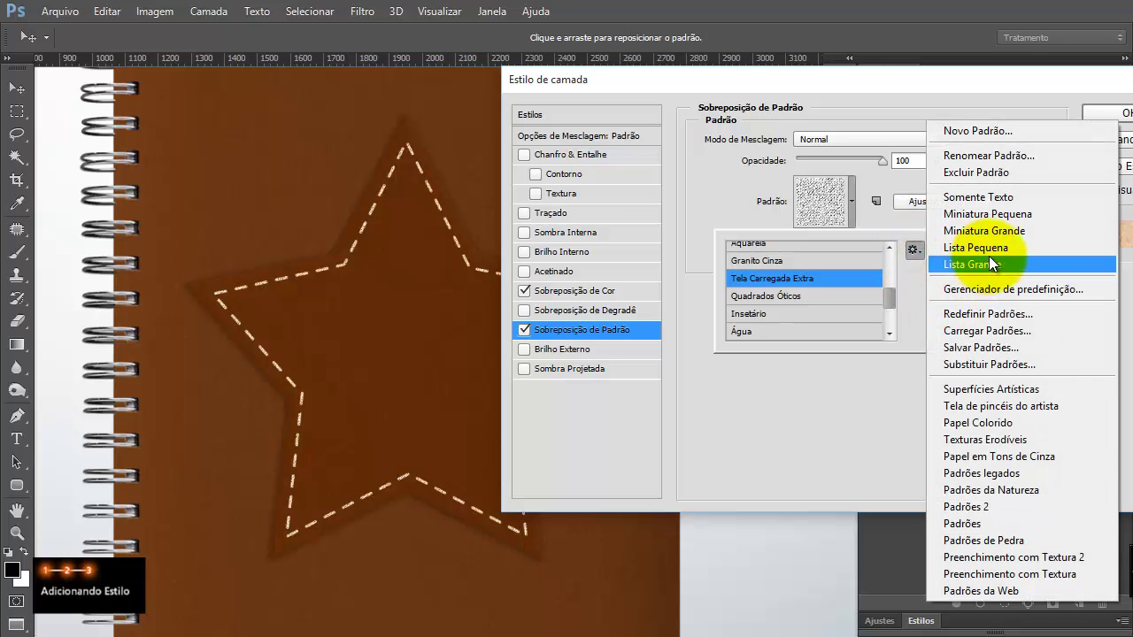
left_click(1009, 231)
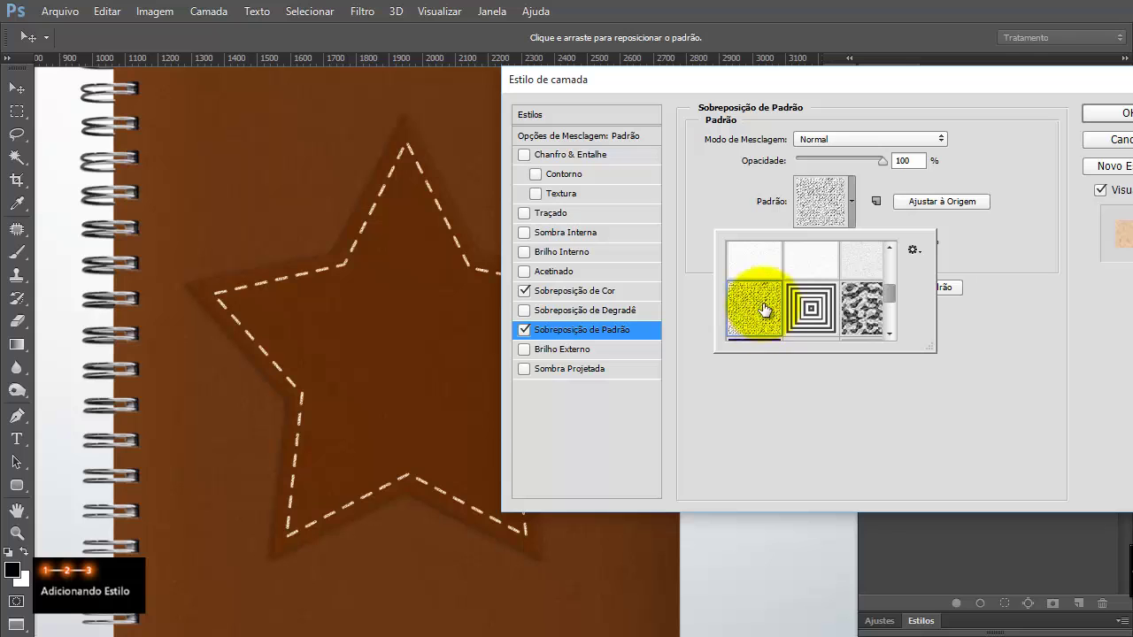
left_click(996, 331)
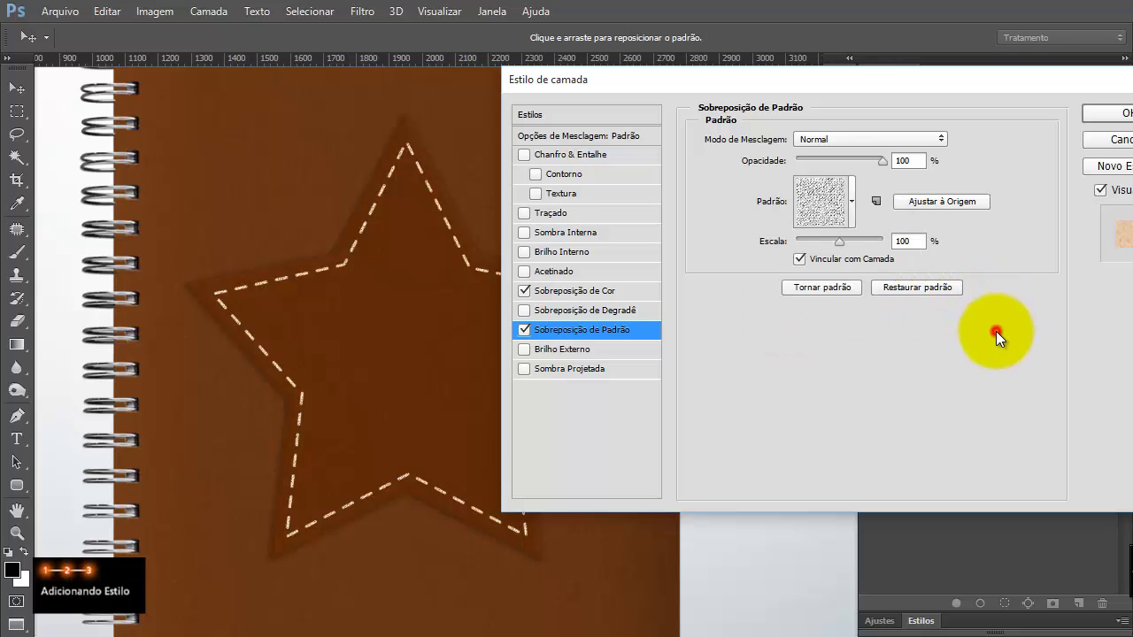
- Adjust the pattern overlay's scale to 75% while checking the texture on the stitches up close
key("ctrl+plus")
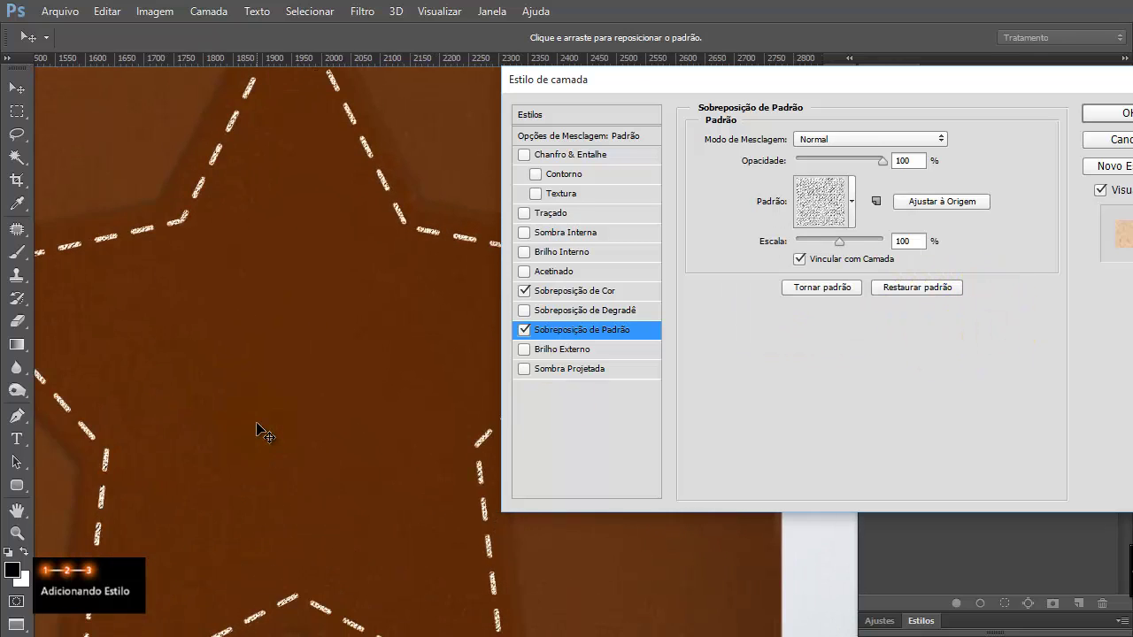
key("ctrl+plus")
left_click_drag(157, 491, 563, 346)
left_click_drag(240, 448, 481, 384)
key("ctrl+plus")
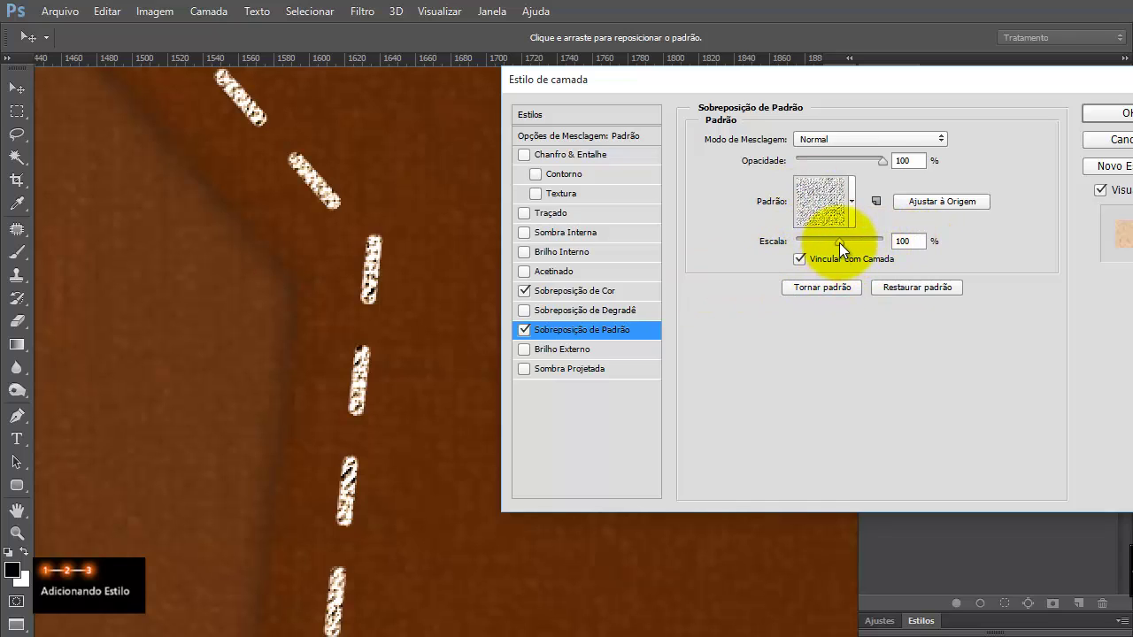
left_click_drag(839, 242, 821, 243)
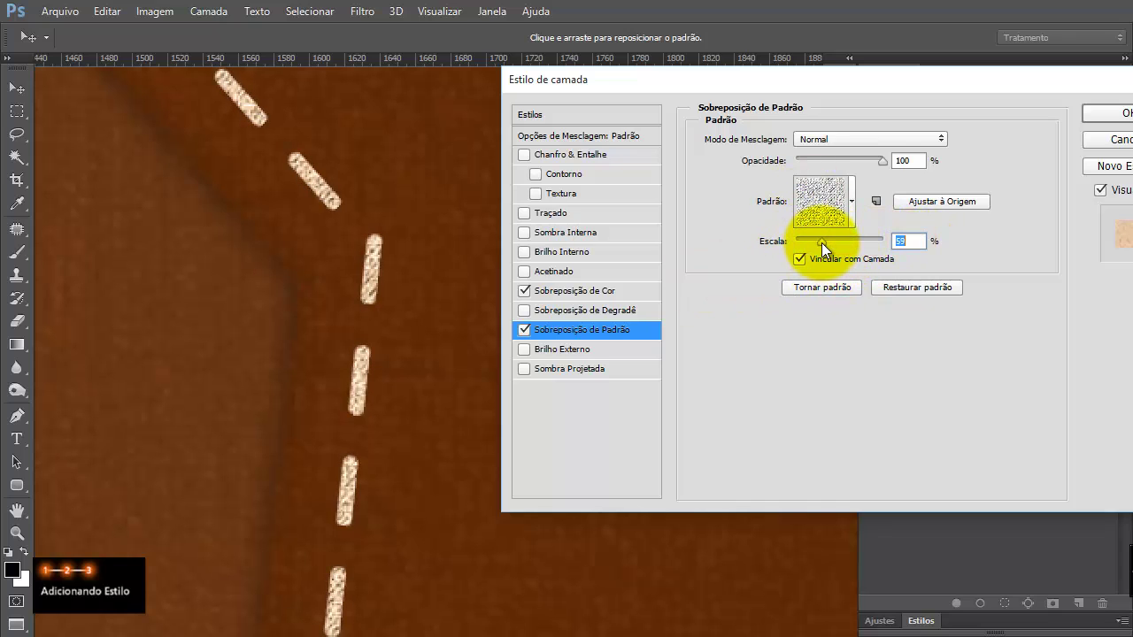
key("ctrl+minus")
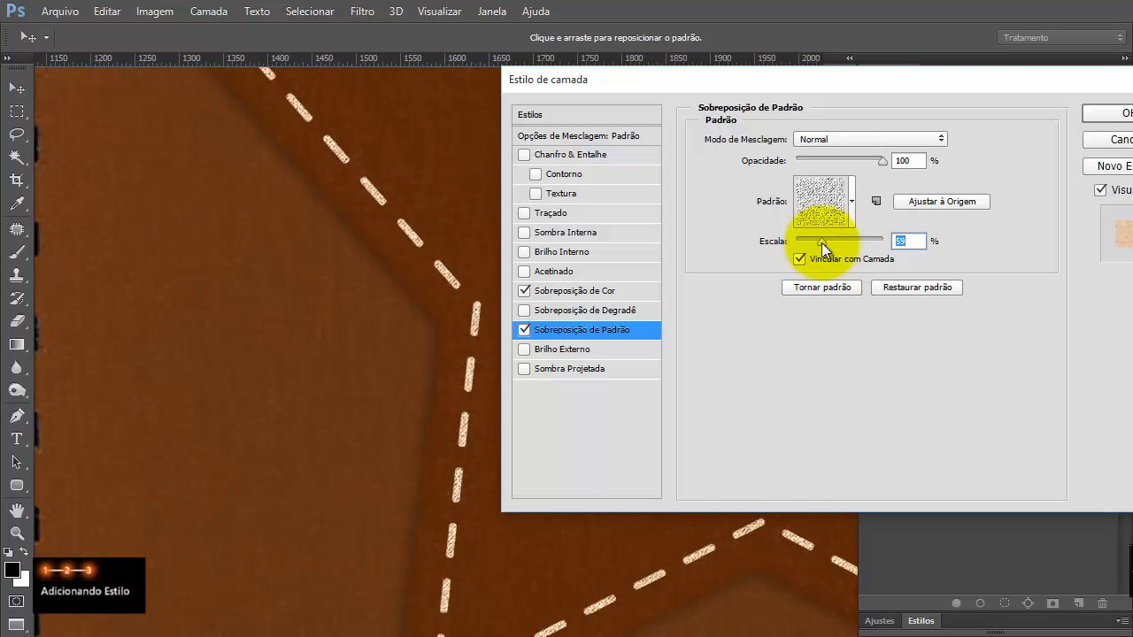
left_click_drag(336, 422, 234, 410)
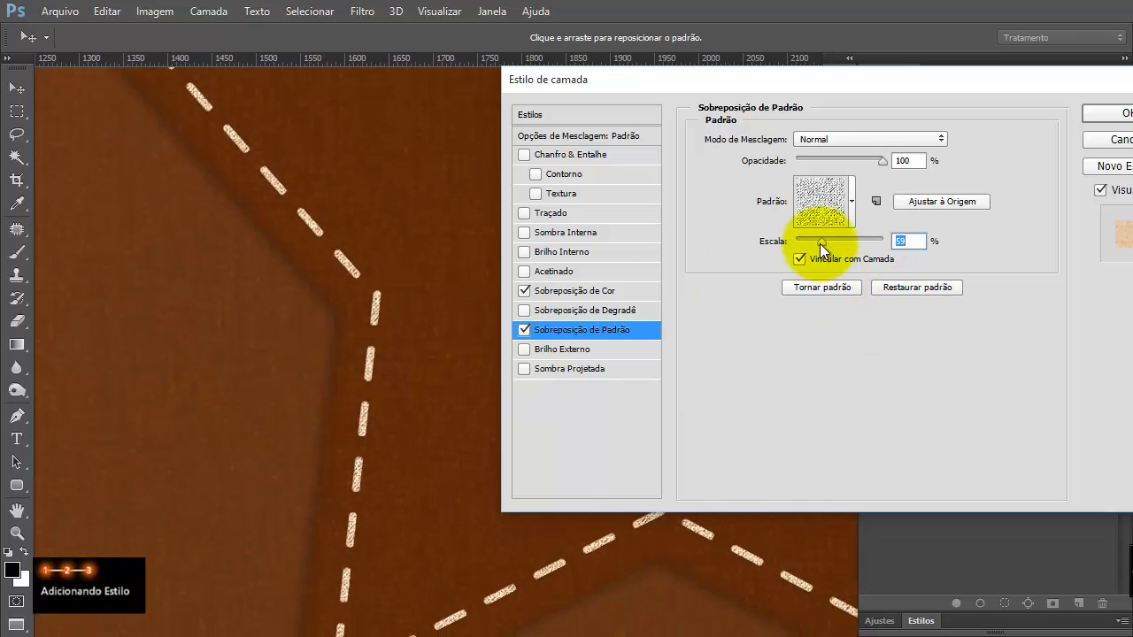
left_click_drag(819, 244, 829, 245)
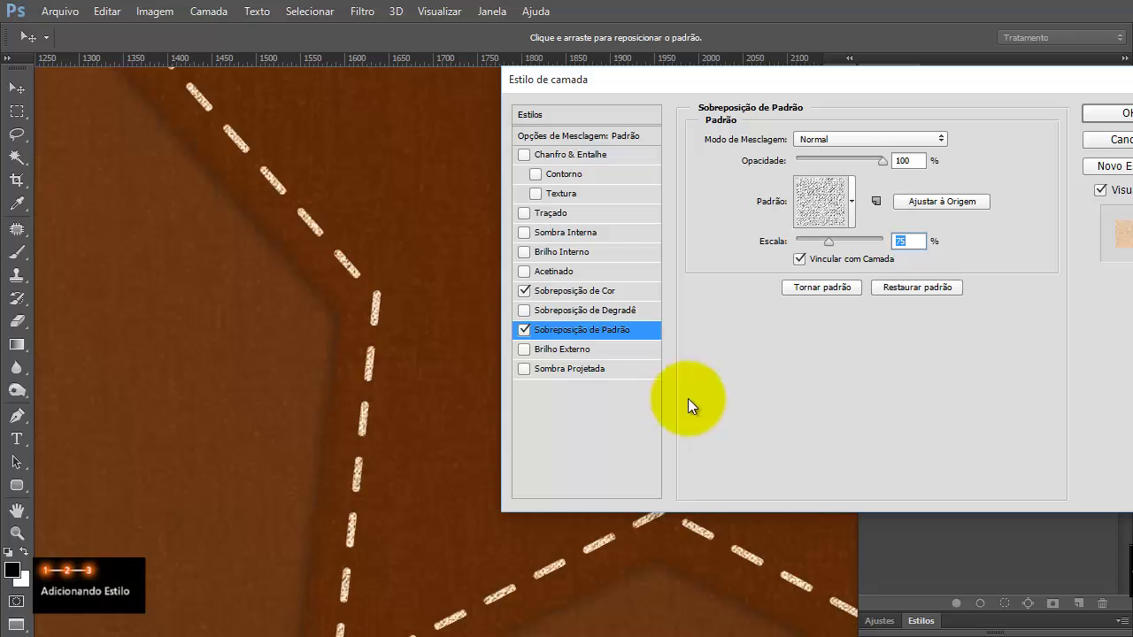
- Enable the Chanfro & Entalhe effect on the stitches, comparing them with the effect off and on
left_click(601, 157)
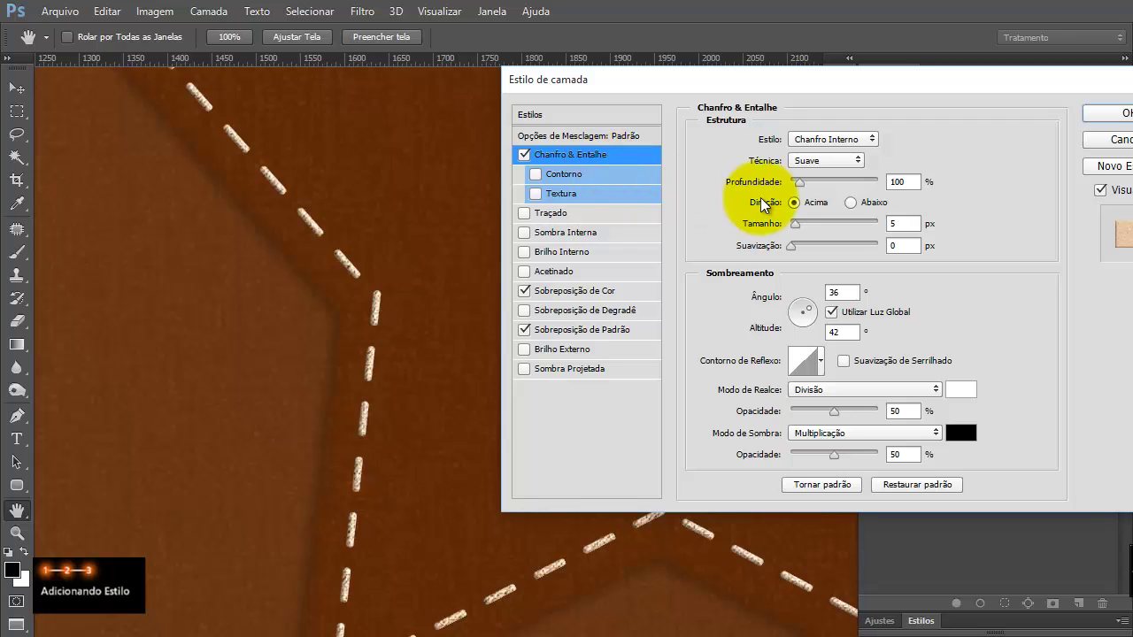
left_click(523, 155)
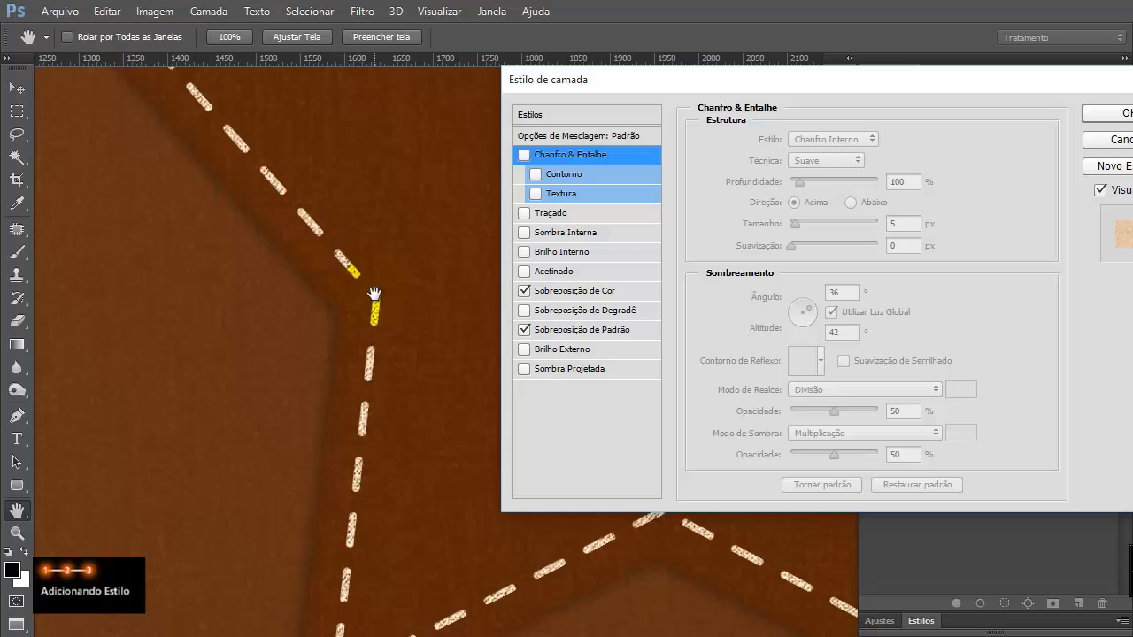
left_click(522, 155)
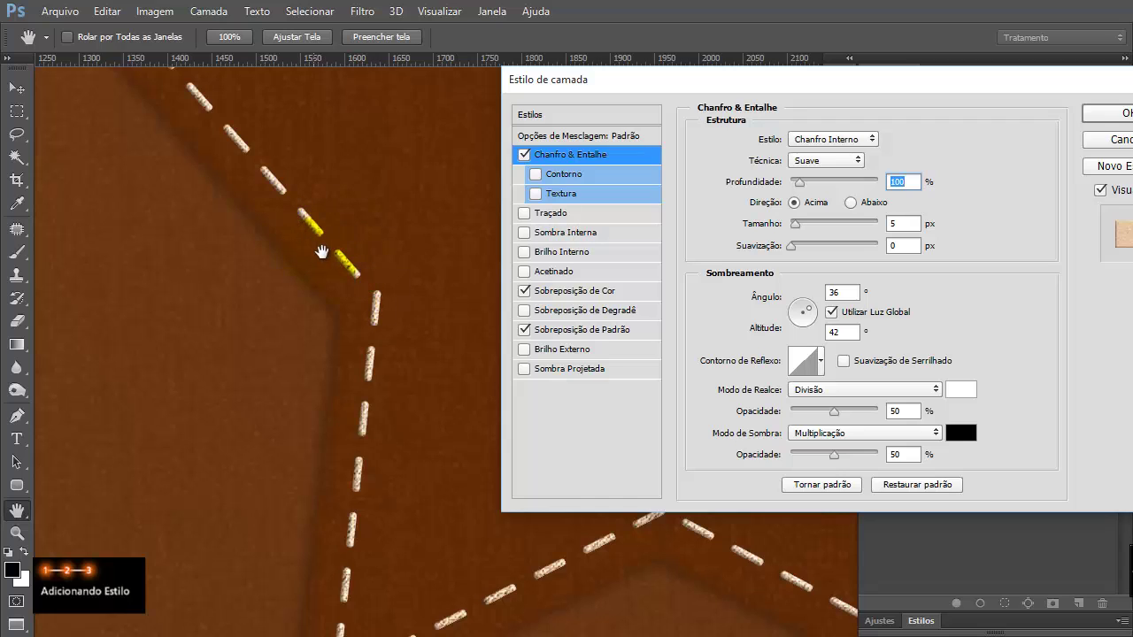
- Compare the stitches again with the Chanfro & Entalhe effect off and on
left_click(524, 154)
left_click(524, 154)
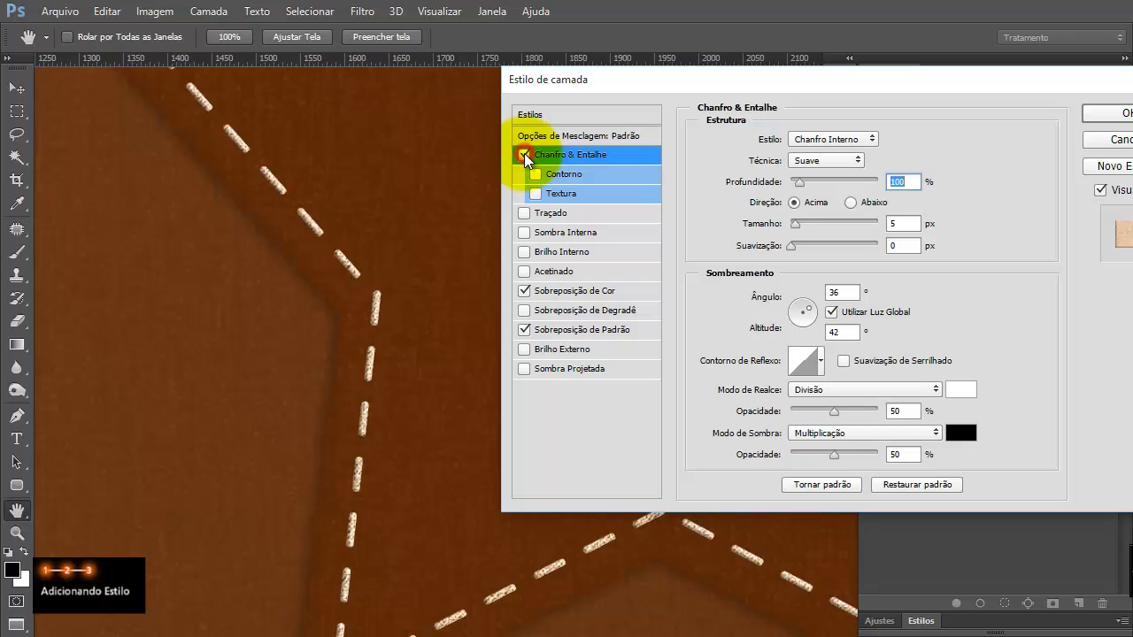
left_click(524, 154)
left_click(524, 154)
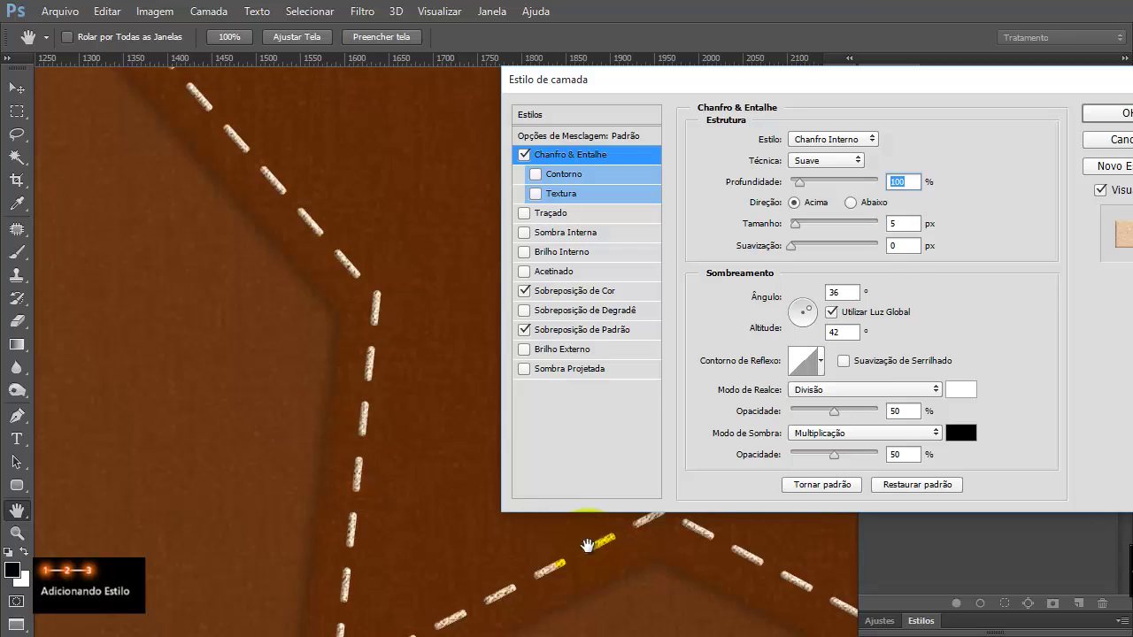
- Add a Sombra Projetada effect without global light, with Expansão at 26% and Tamanho at 13 px
left_click(567, 368)
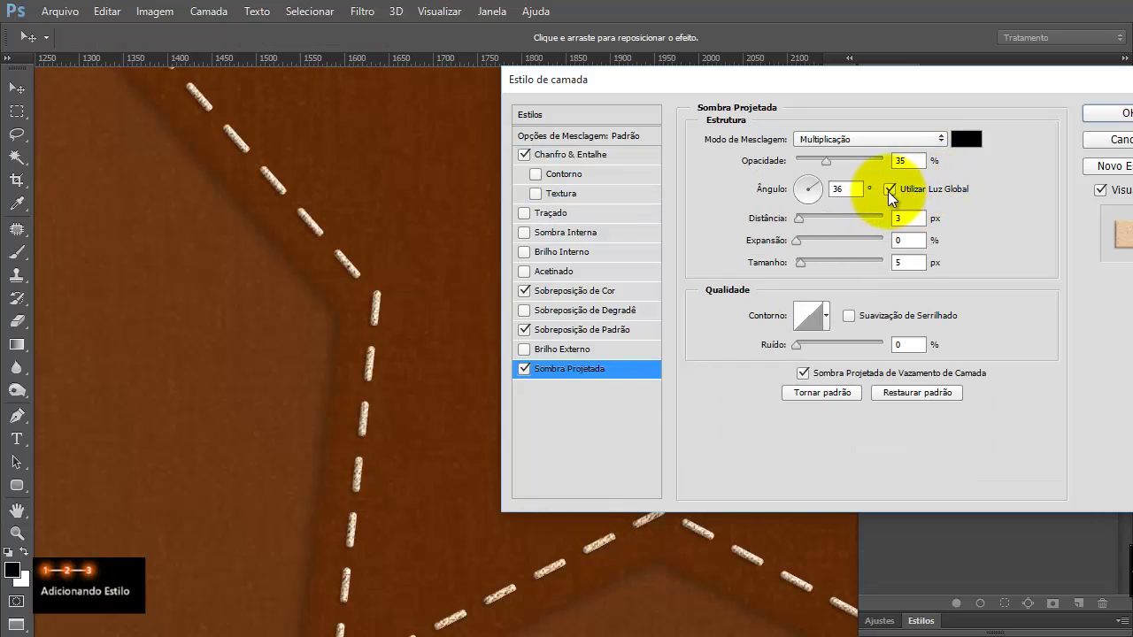
left_click(888, 191)
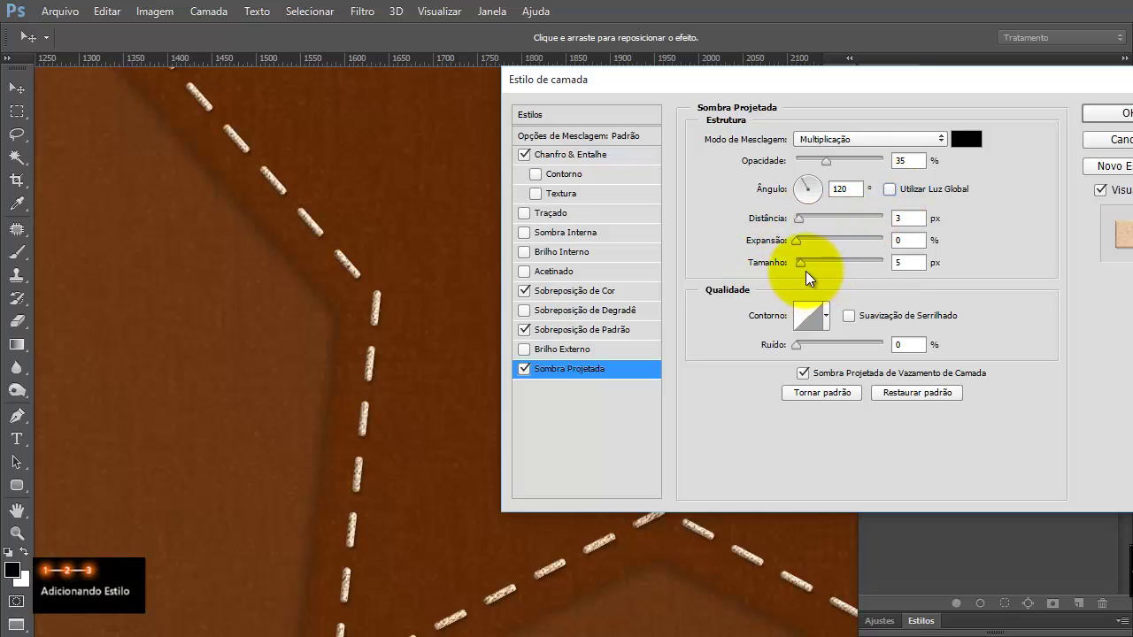
left_click_drag(802, 265, 819, 245)
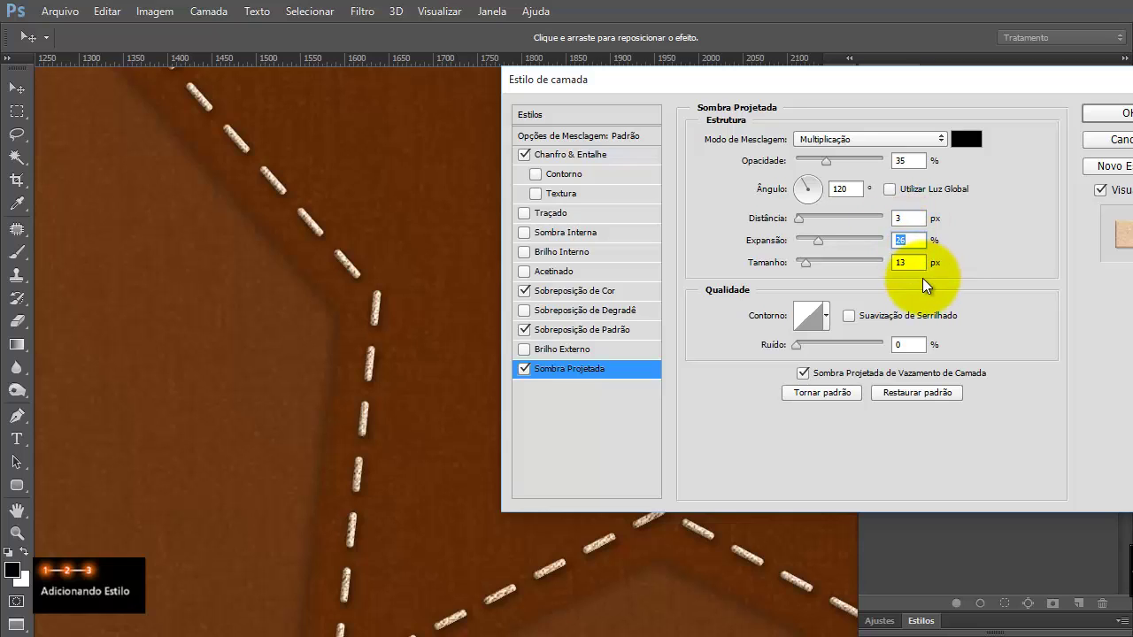
- Try the shadow at 94% Expansão and 79 px Tamanho, reduce it to 23% and 27 px, and compare it off and on
mouse_move(805, 262)
left_mouse_down()
mouse_move(850, 259)
mouse_move(827, 263)
left_mouse_up()
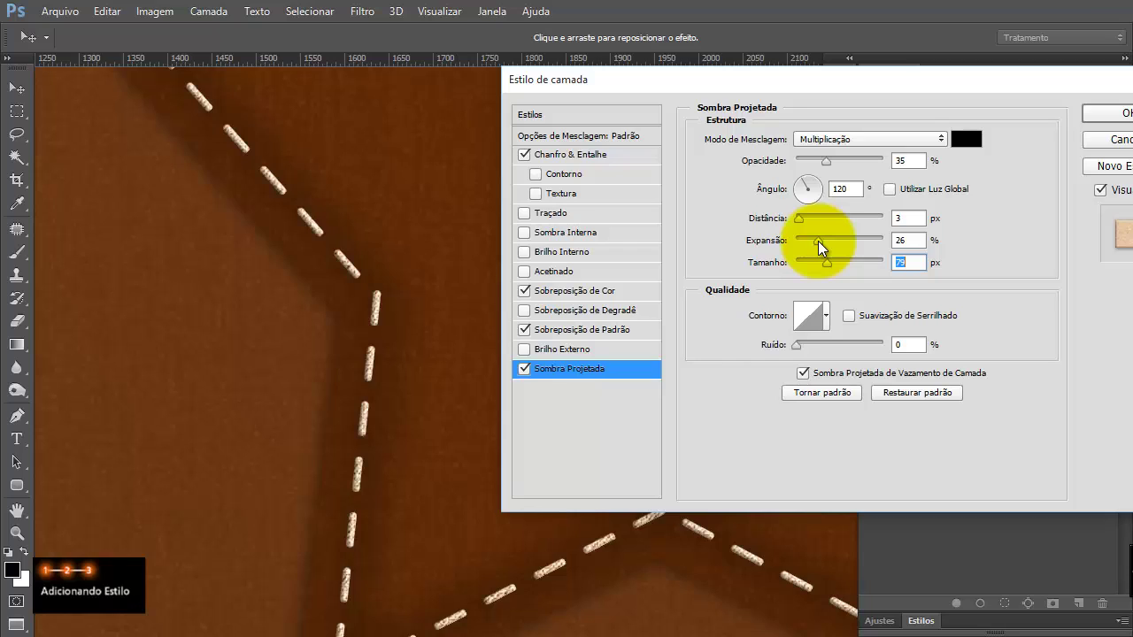
left_click_drag(818, 241, 877, 234)
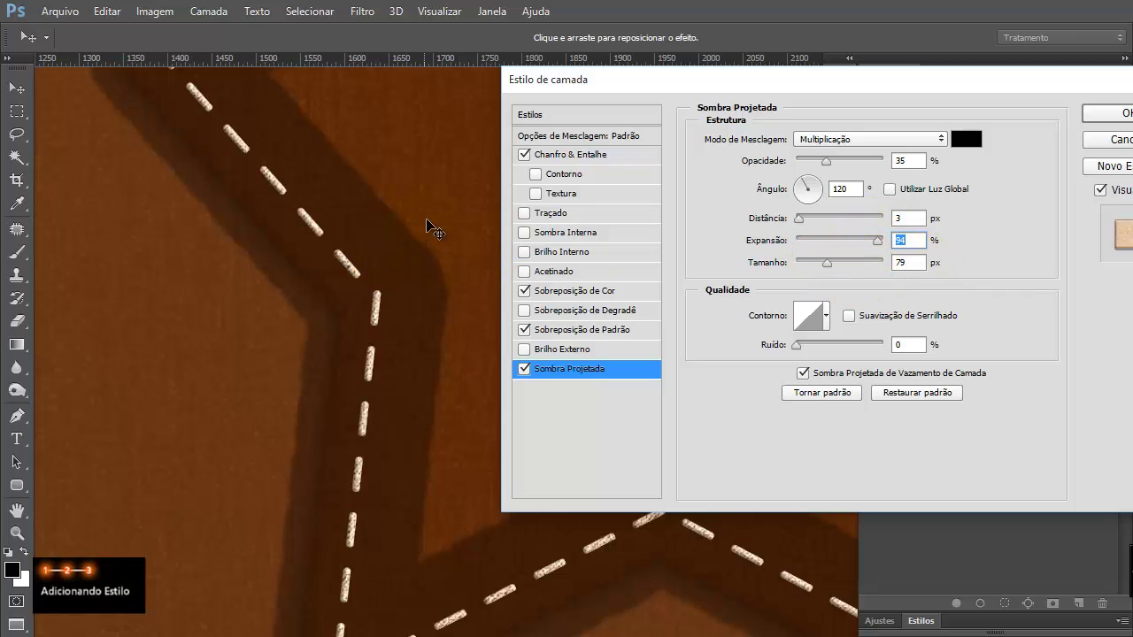
left_click_drag(826, 264, 810, 264)
left_click_drag(876, 240, 815, 242)
left_click(810, 265)
left_click(525, 367)
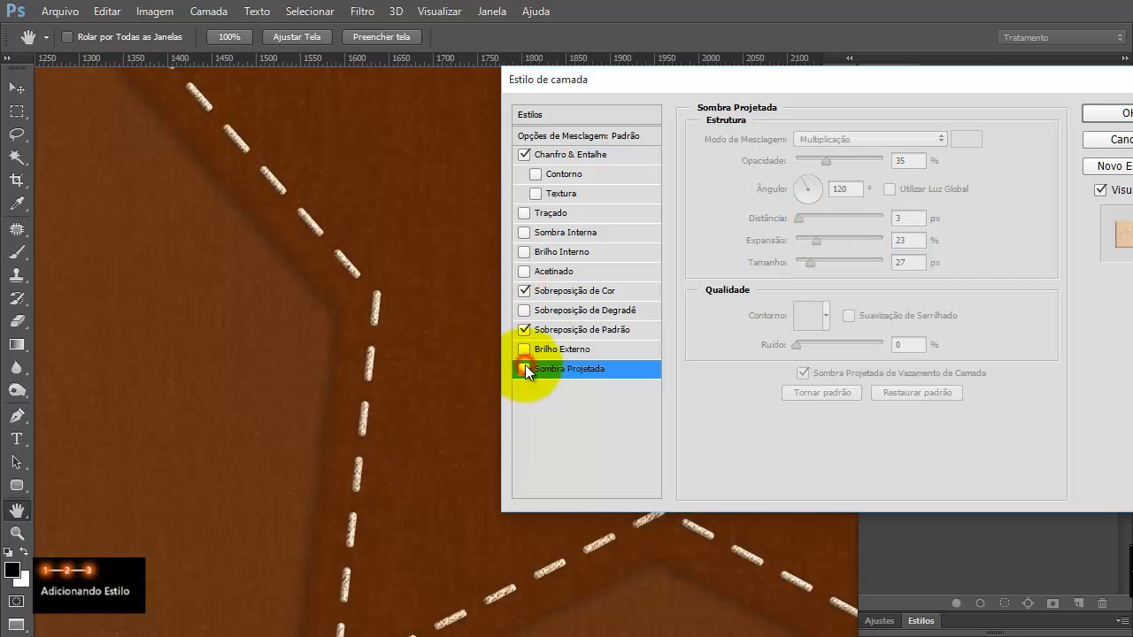
left_click(524, 367)
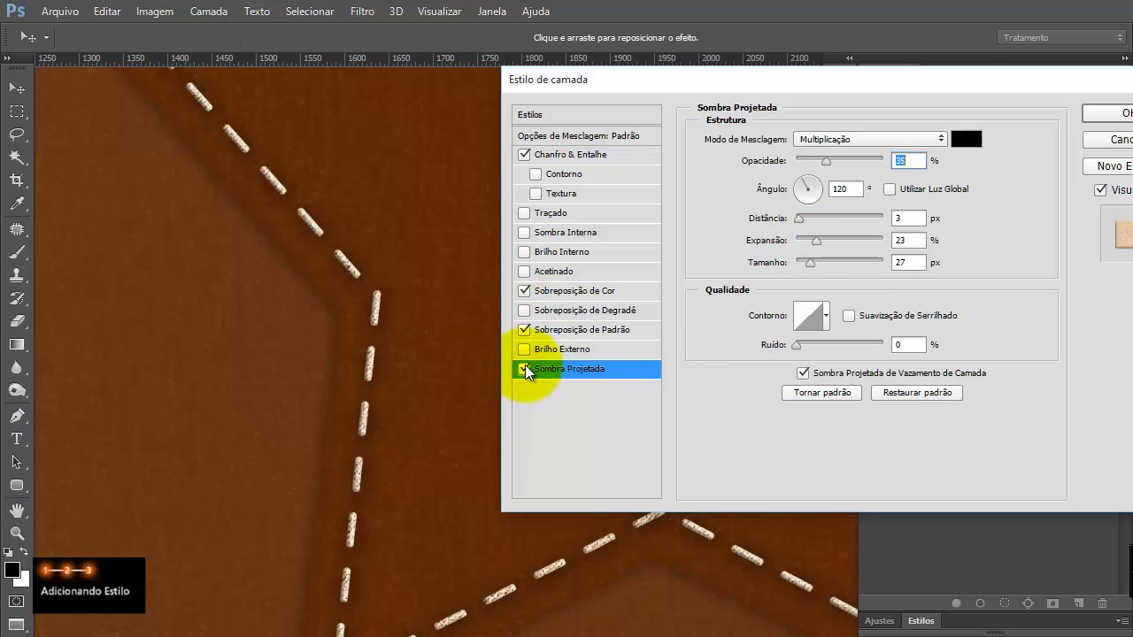
- Set the shadow's Expansão to 35% and Tamanho to 13 px, and apply the layer style to the star stitches
left_click_drag(814, 240, 804, 264)
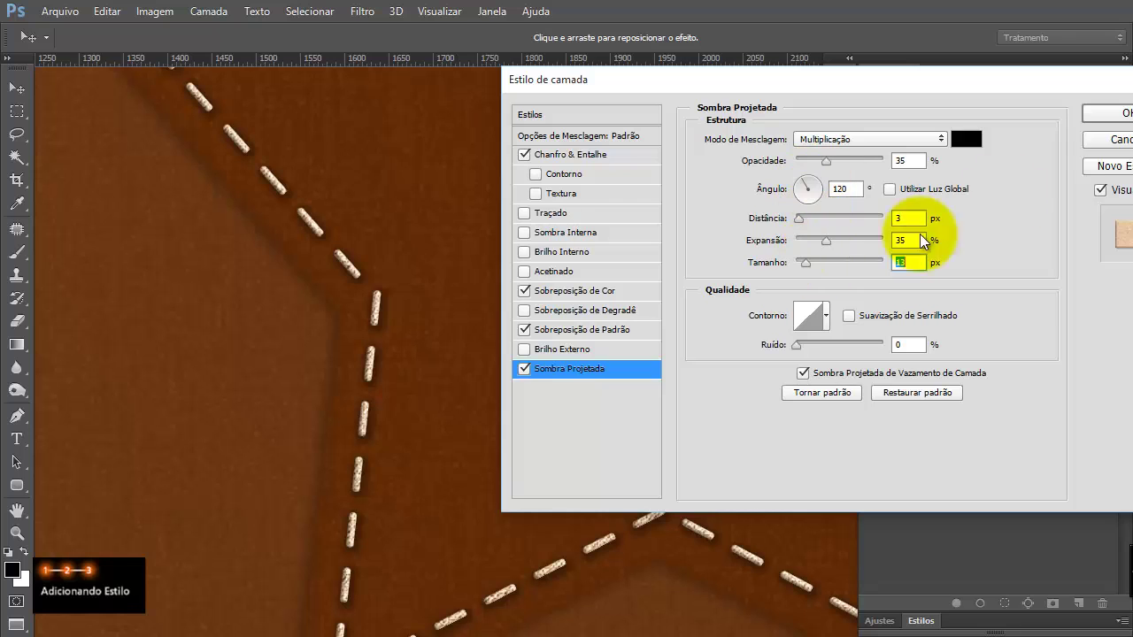
left_click(1111, 115)
key("e")
key("ctrl+0")
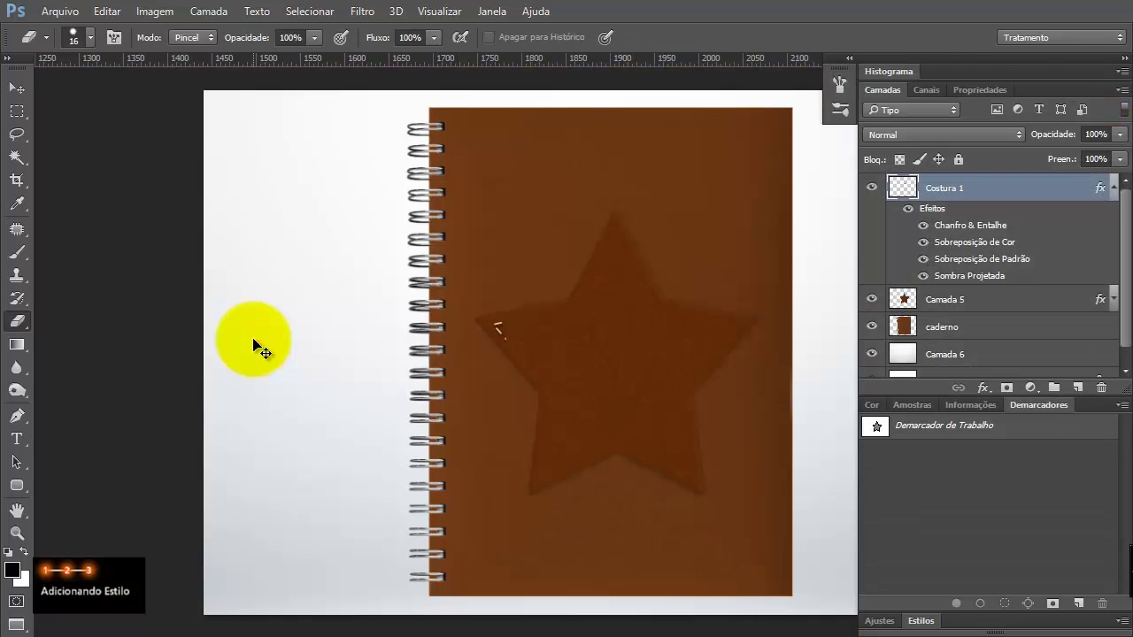
key("ctrl+plus")
key("ctrl+plus")
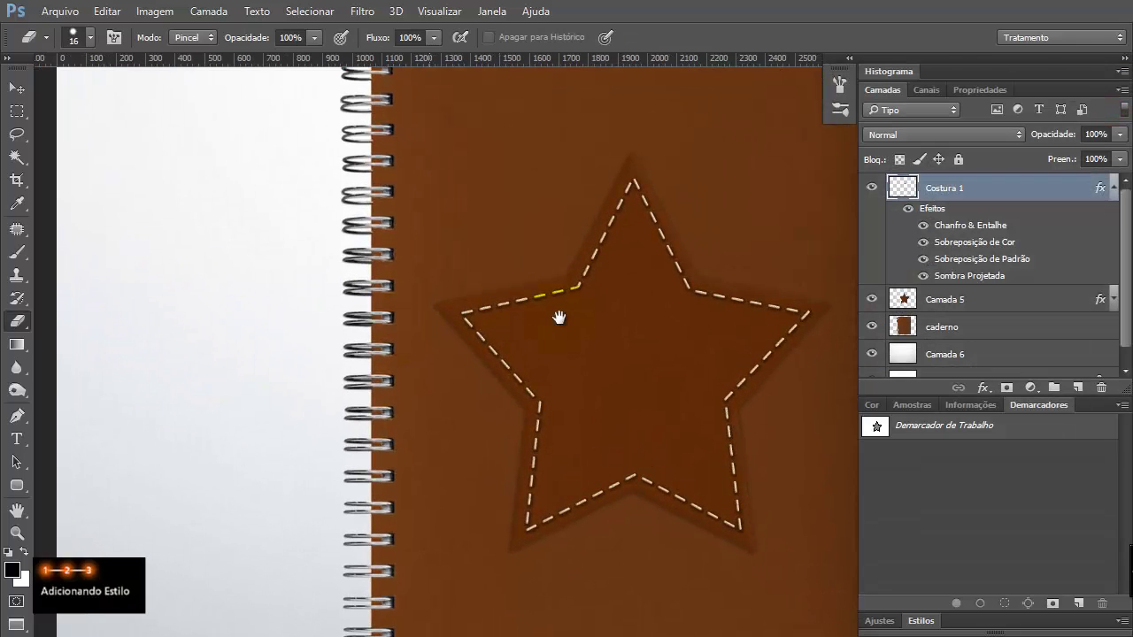
left_click_drag(561, 317, 314, 328)
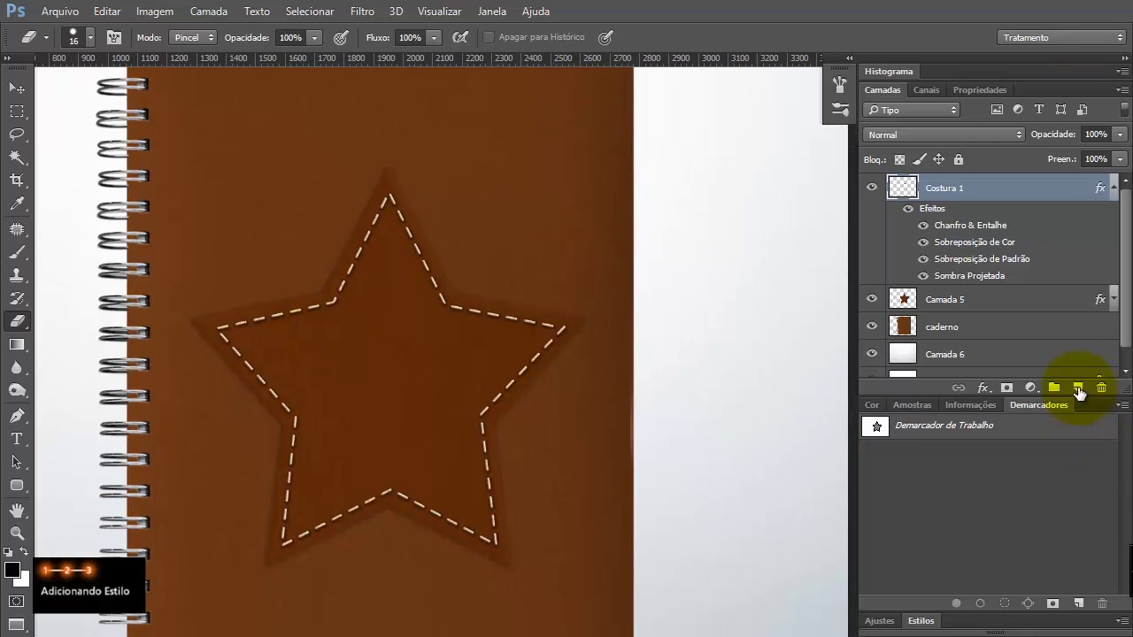
- Create a new layer above Costura 1 and name it Costura 2
left_click(1078, 387)
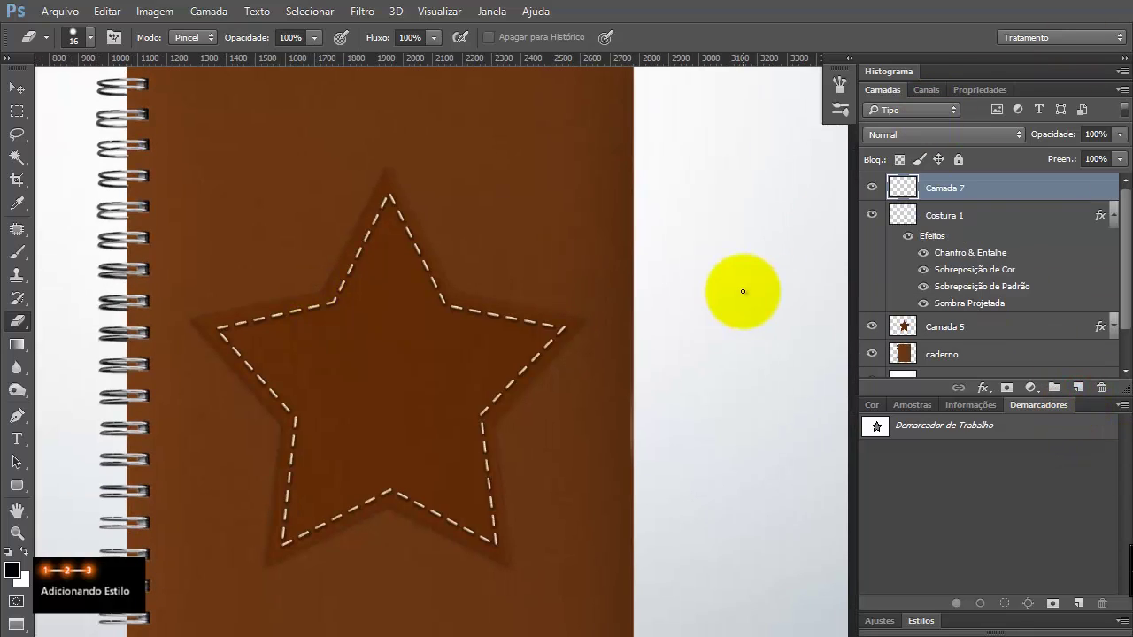
double_click(956, 188)
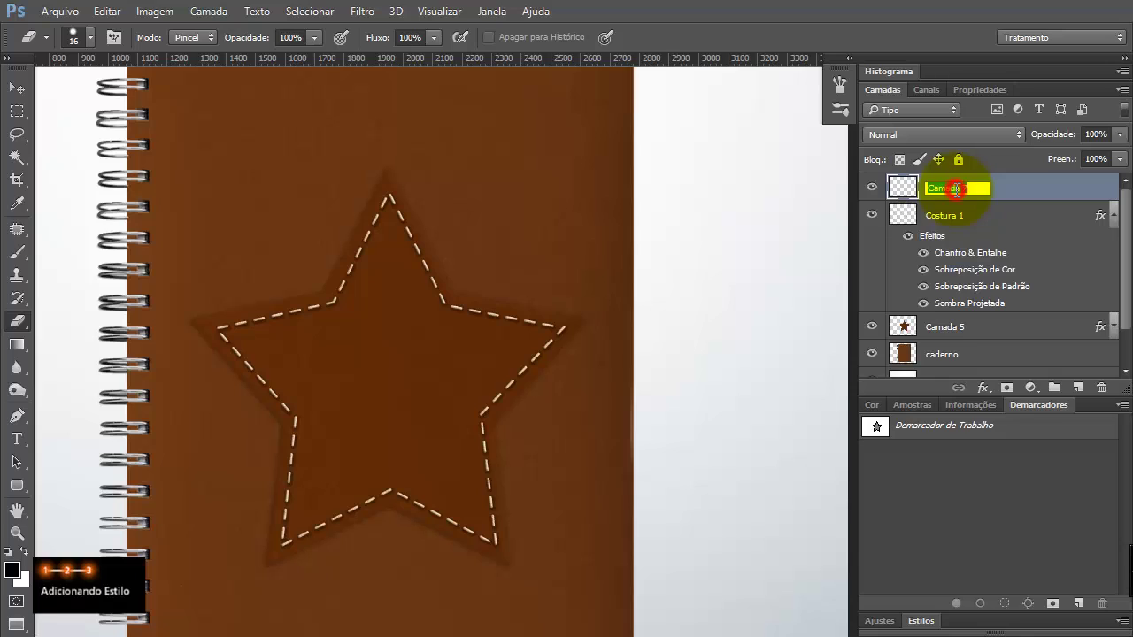
type("Costura 2")
key("Return")
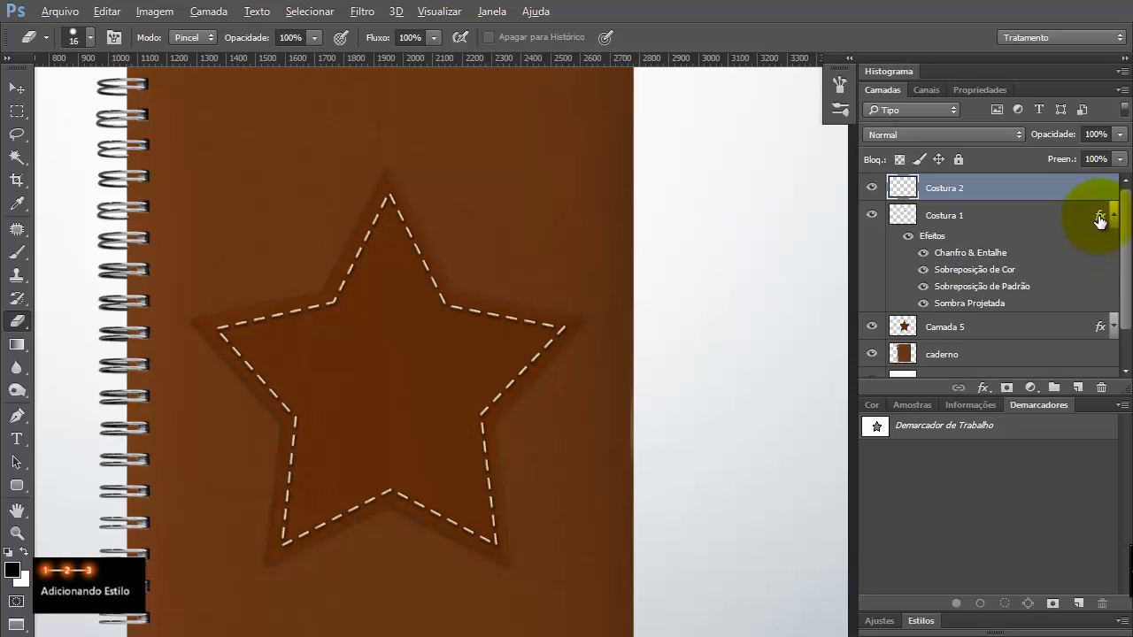
- Copy the layer effects from Costura 1 to Costura 2 and collapse the effect lists of both layers
left_click_drag(1099, 220, 1102, 189)
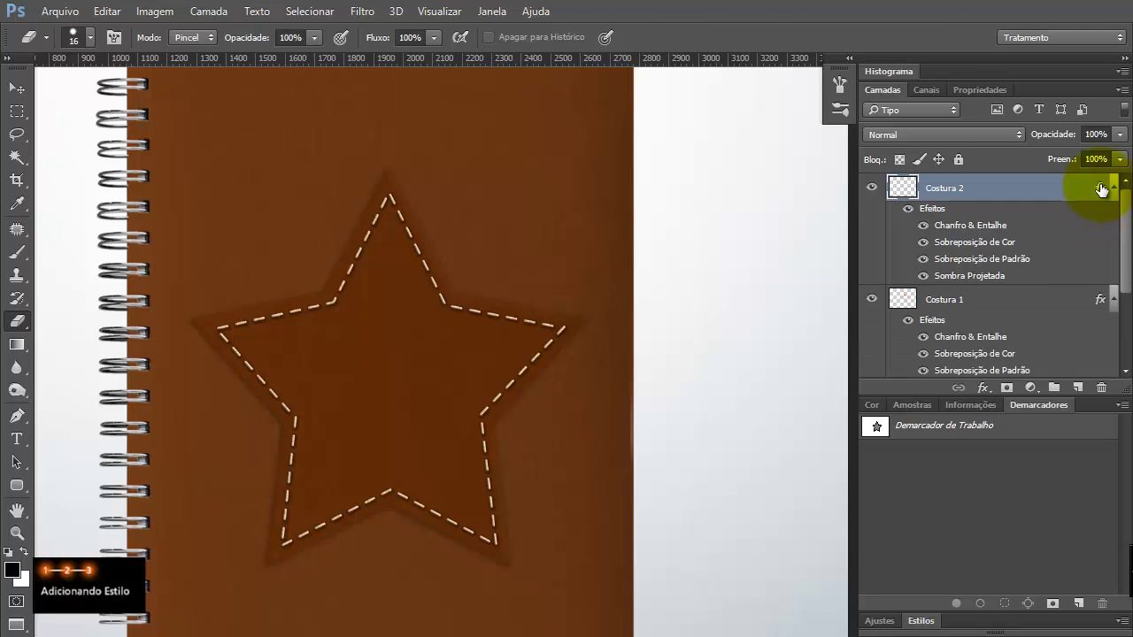
left_click(1112, 187)
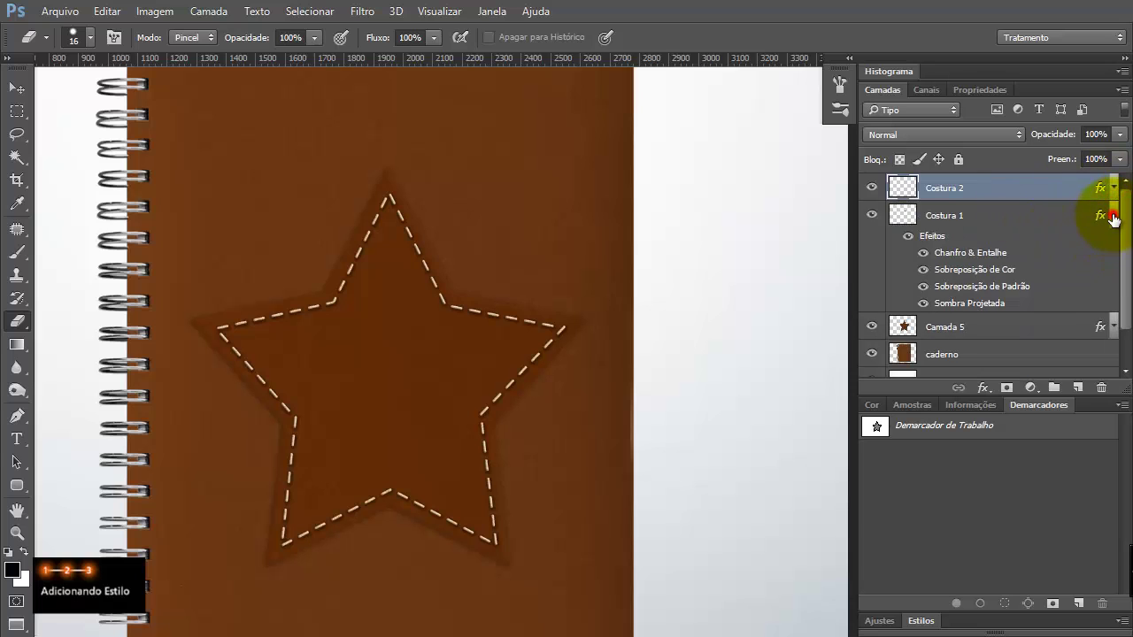
left_click(1112, 216)
- Paint a straight horizontal row of stitches along the cover's top edge on Costura 2 with the size 40 Brush
scroll(469, 308, "down", 2)
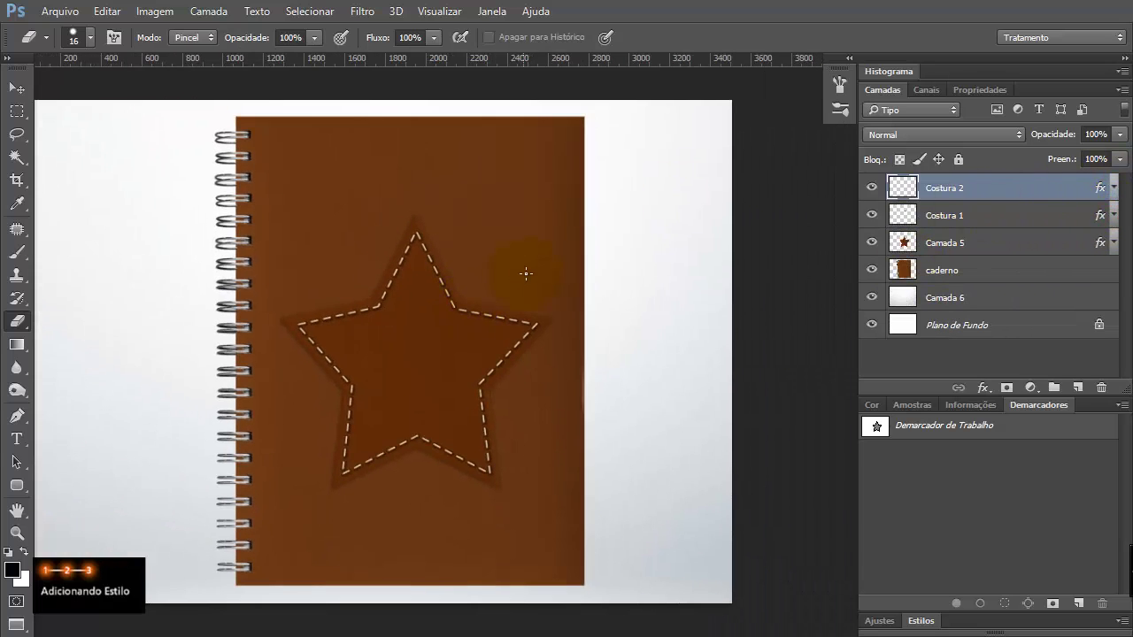
scroll(526, 274, "up", 1)
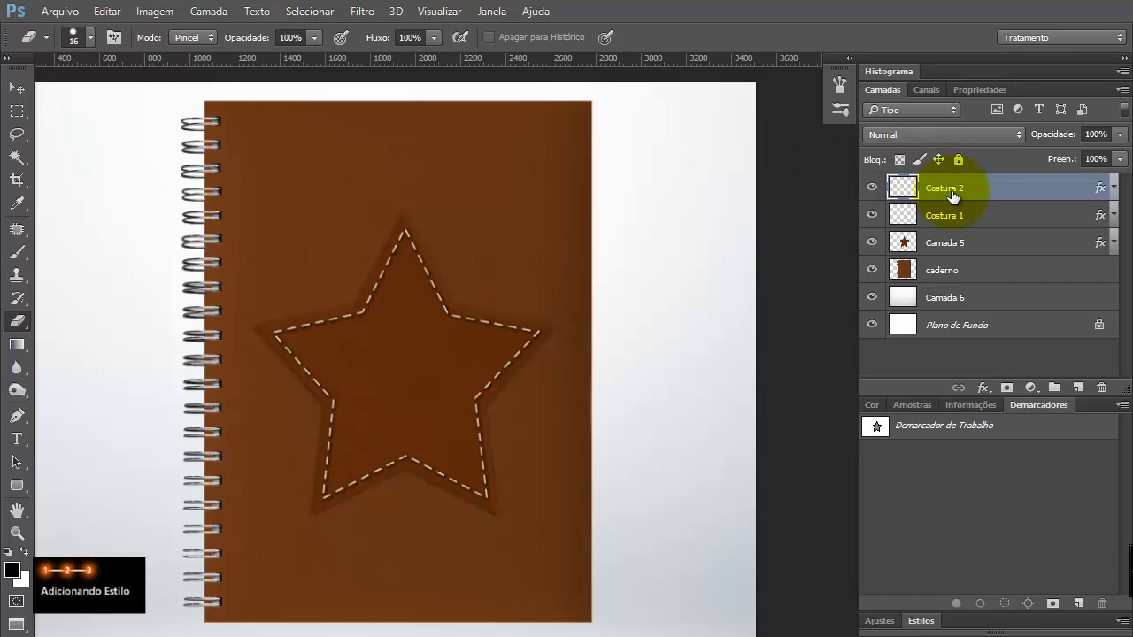
left_click(307, 178)
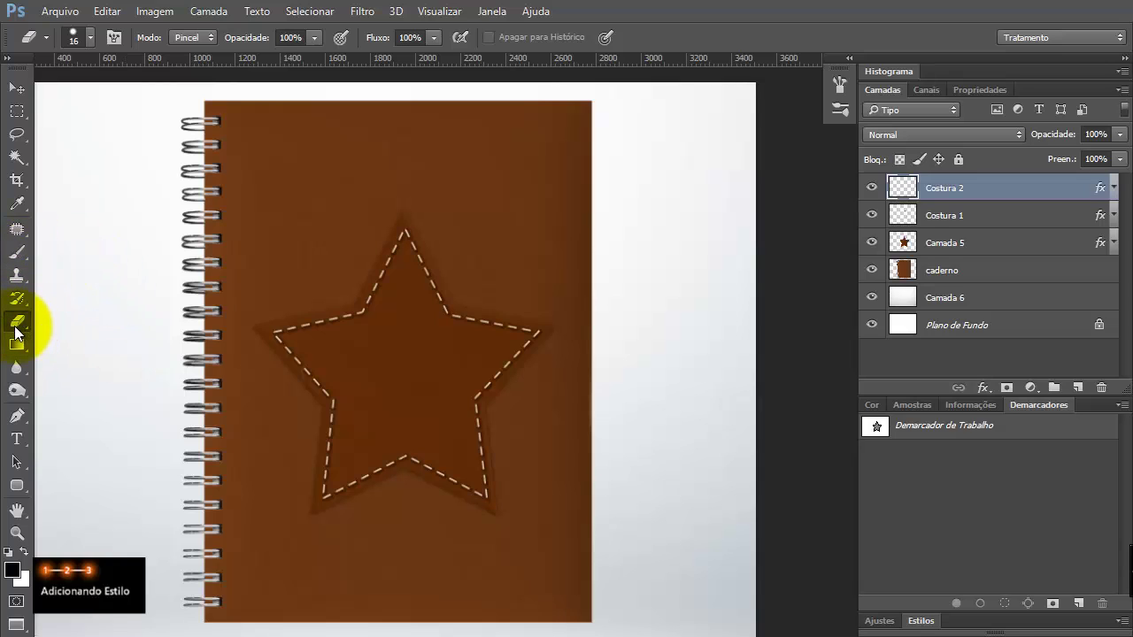
key("b")
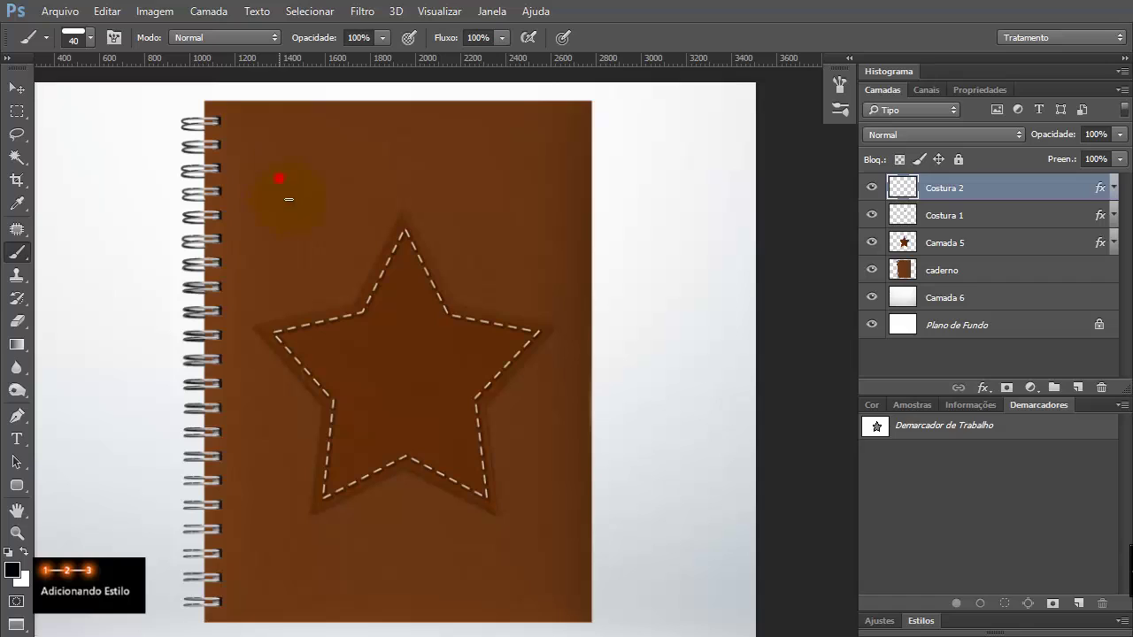
mouse_move(288, 199)
left_mouse_down()
mouse_move(306, 172)
mouse_move(333, 182)
mouse_move(384, 175)
mouse_move(399, 188)
mouse_move(445, 170)
mouse_move(434, 164)
mouse_move(503, 154)
mouse_move(473, 141)
left_mouse_up()
mouse_move(526, 147)
left_mouse_down()
mouse_move(554, 144)
mouse_move(524, 140)
left_mouse_up()
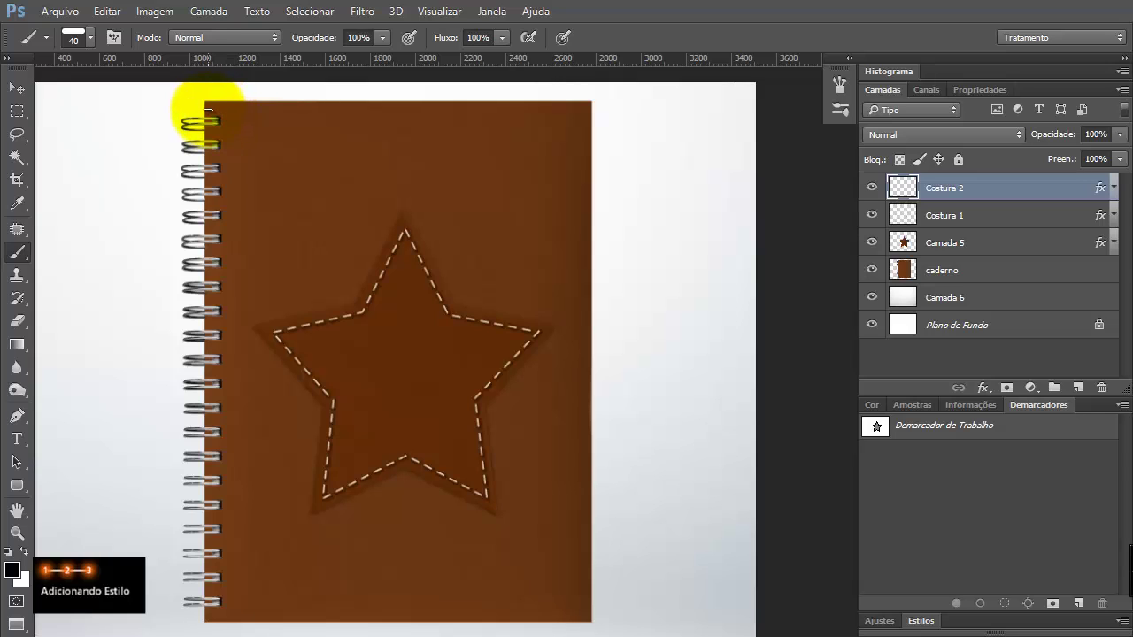
scroll(298, 121, "up", 3)
mouse_move(209, 109)
left_mouse_down()
mouse_move(299, 122)
mouse_move(522, 251)
mouse_move(596, 256)
left_mouse_up()
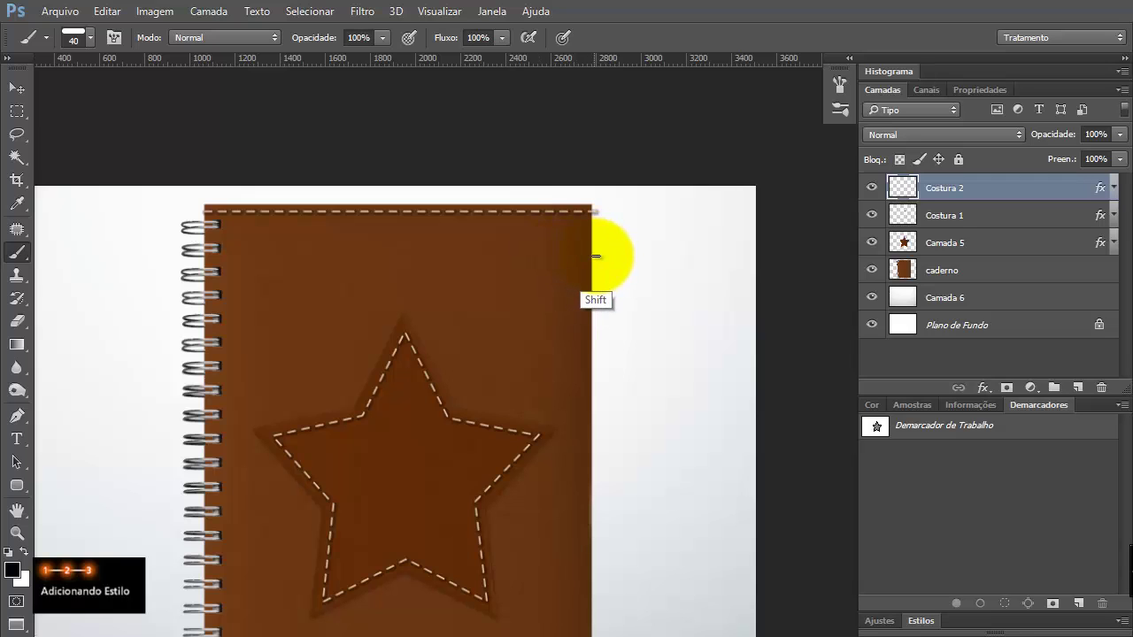
- Nudge the top row of stitches slightly down from the cover's upper edge
left_click_drag(567, 456, 571, 310)
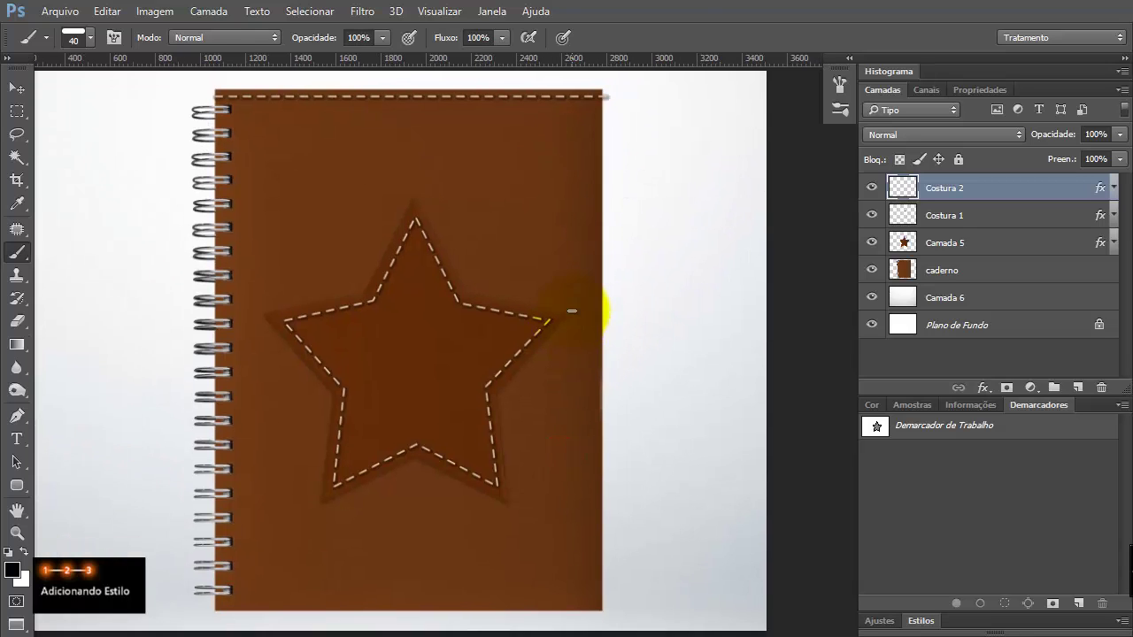
key("v")
key("shift+Down")
key("shift+Down")
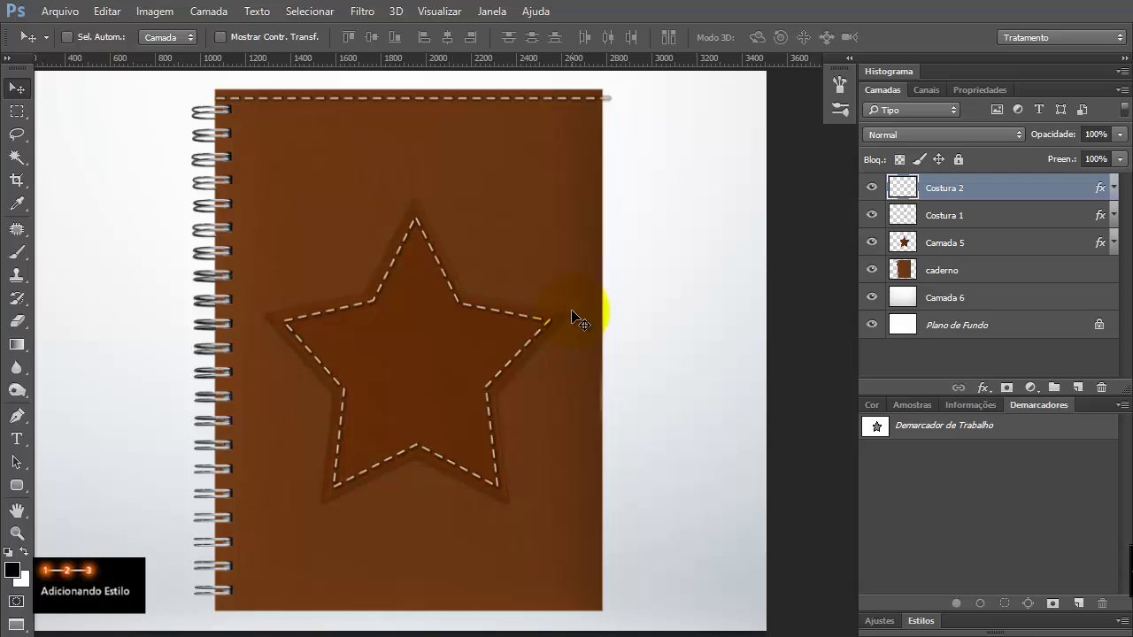
- Paint a straight horizontal row of stitches along the cover's bottom edge with the Brush
scroll(548, 274, "down", 5)
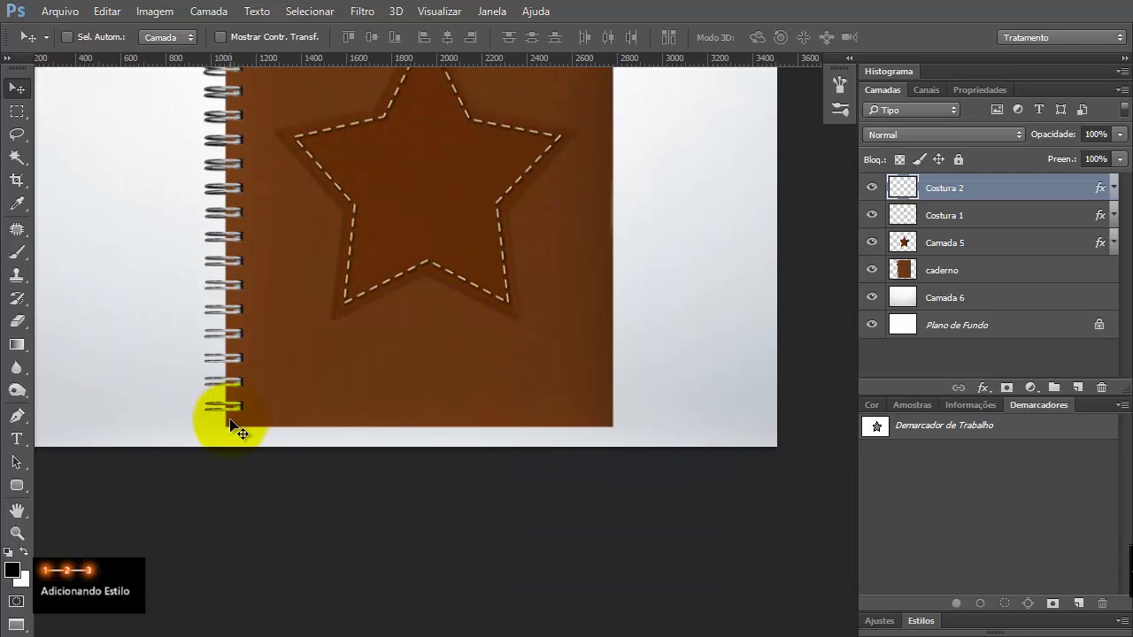
key("b")
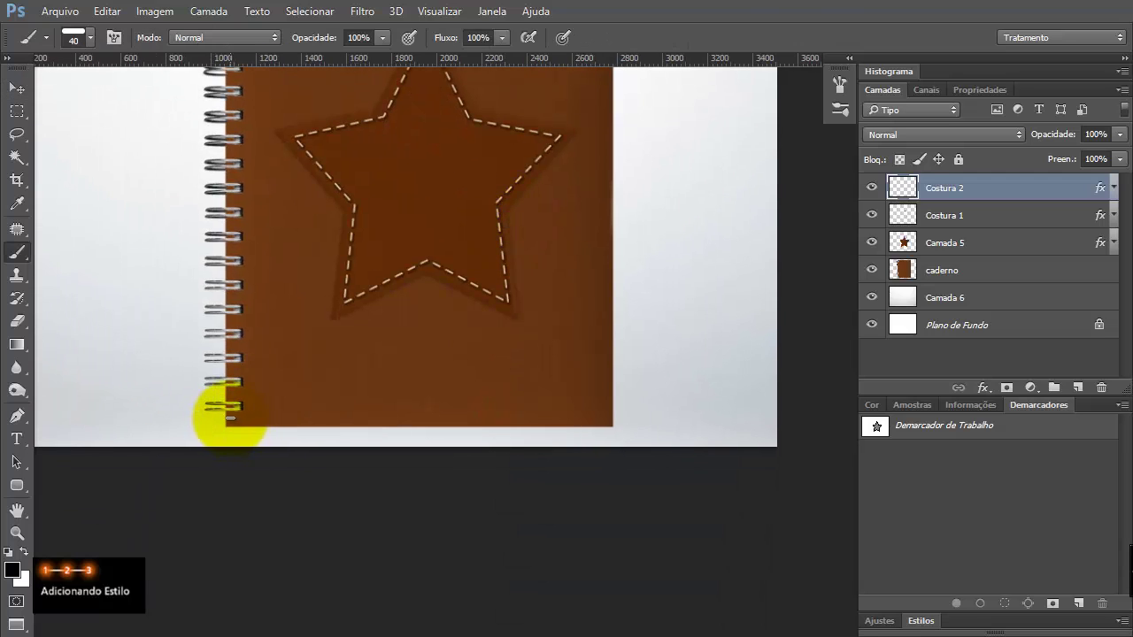
mouse_move(229, 416)
left_mouse_down()
mouse_move(274, 434)
mouse_move(618, 434)
left_mouse_up()
- Paint a straight vertical row of stitches down the cover's right edge, joining the top and bottom rows
left_click_drag(655, 221, 543, 384)
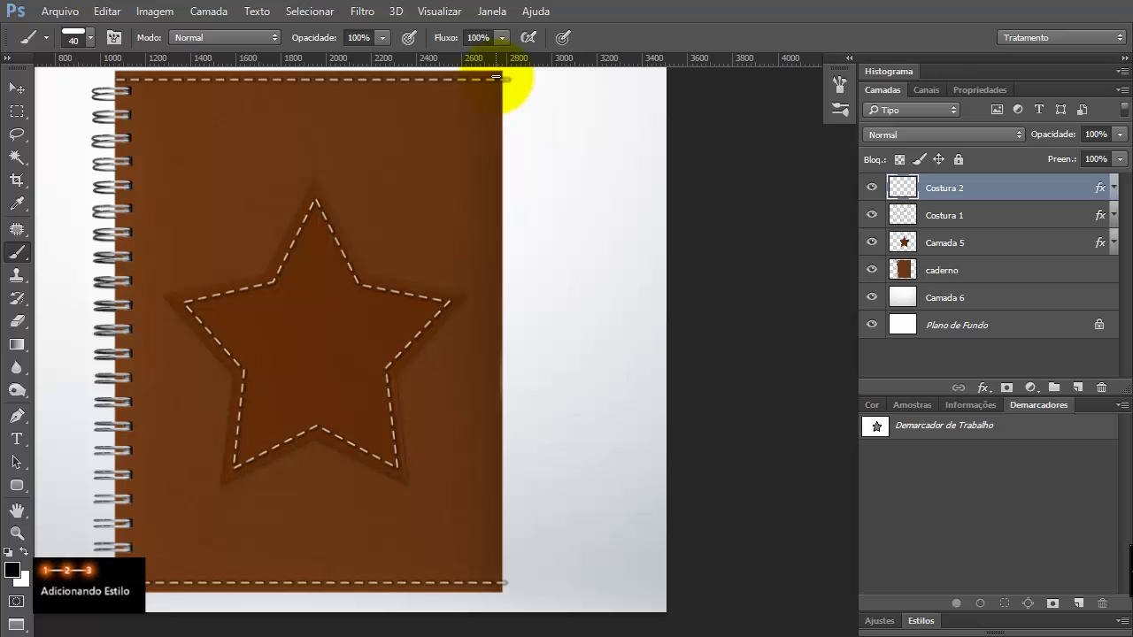
left_click_drag(496, 77, 544, 246)
scroll(542, 248, "down", 1)
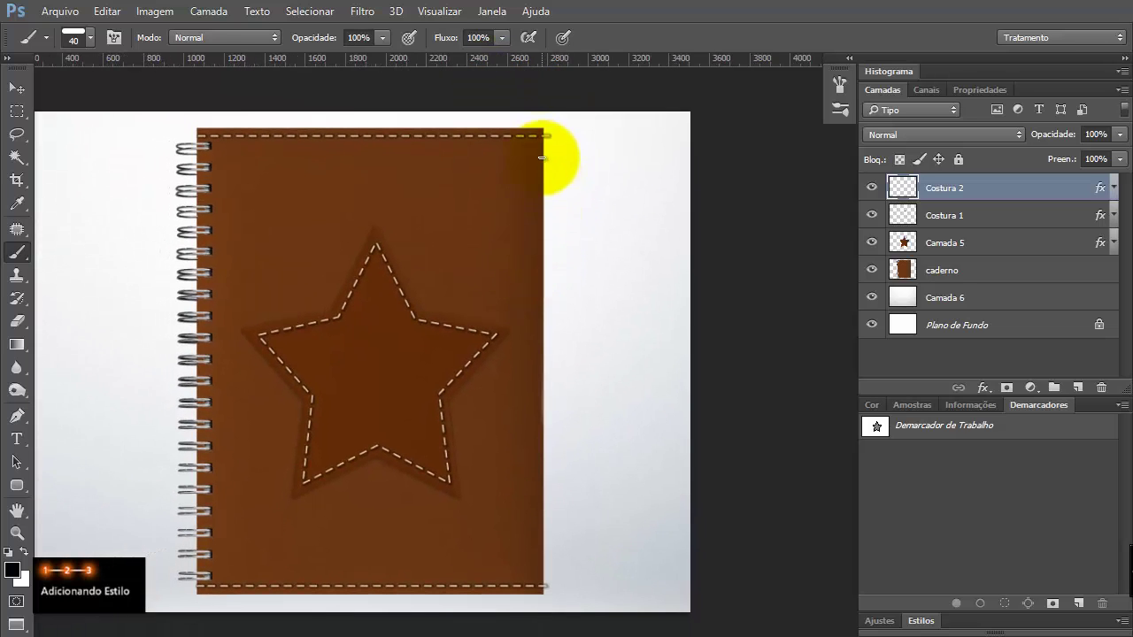
mouse_move(536, 135)
left_mouse_down()
mouse_move(533, 568)
mouse_move(549, 334)
mouse_move(591, 357)
mouse_move(609, 301)
mouse_move(567, 324)
mouse_move(571, 308)
mouse_move(600, 309)
mouse_move(567, 391)
left_mouse_up()
- Erase the stitch ends overrunning the cover's right-hand corners and check the seams around the cover and star
scroll(551, 622, "down", 1)
key("e")
scroll(410, 367, "left", 10)
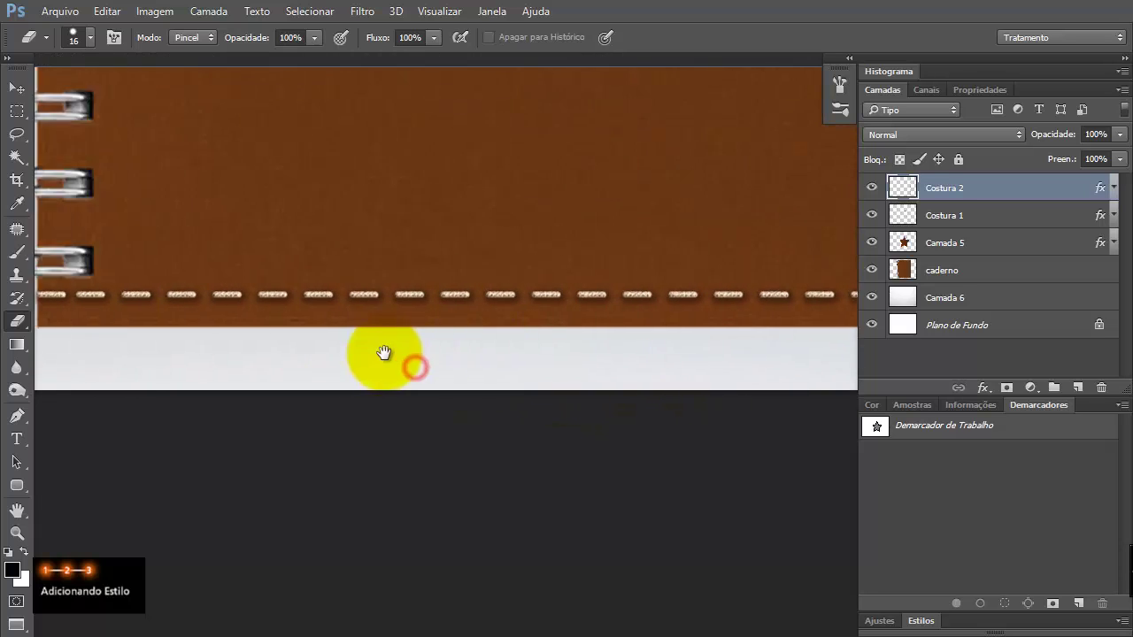
left_click_drag(268, 291, 274, 316)
left_click_drag(450, 210, 346, 490)
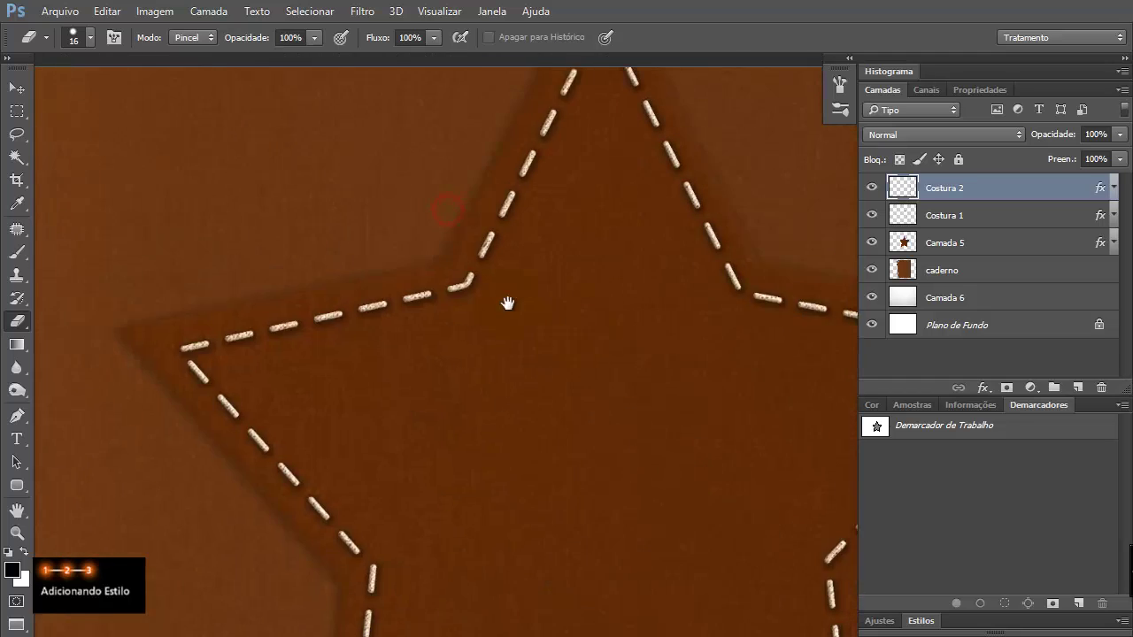
left_click_drag(572, 263, 372, 402)
left_click_drag(540, 303, 410, 352)
mouse_move(508, 313)
left_mouse_down()
mouse_move(501, 177)
mouse_move(449, 130)
mouse_move(652, 263)
left_mouse_up()
left_click_drag(478, 248, 561, 242)
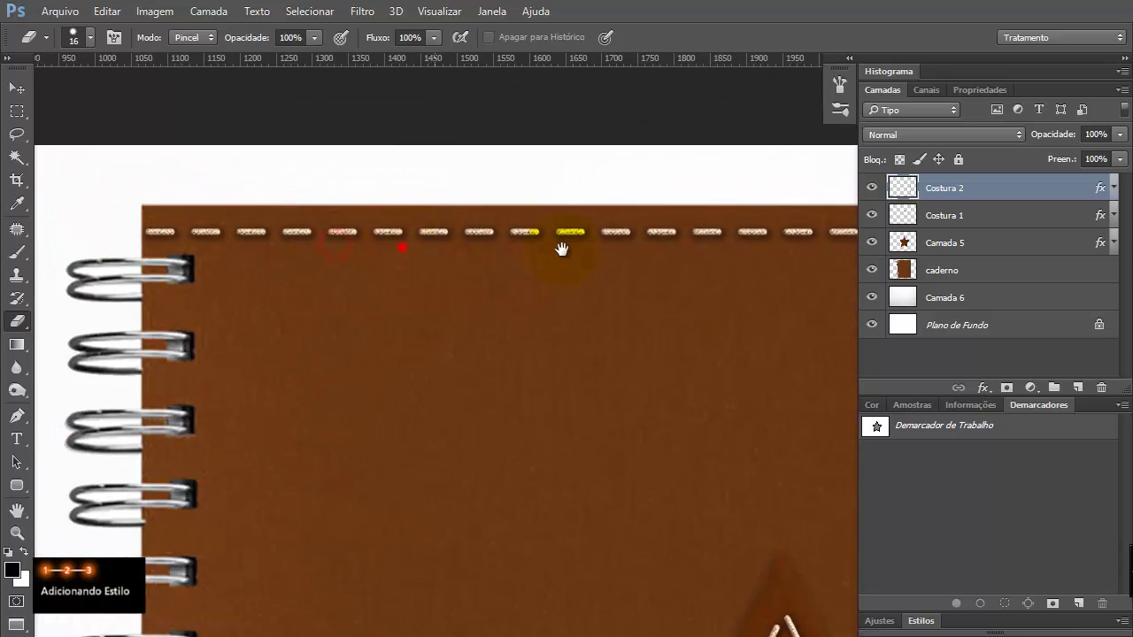
key("ctrl+0")
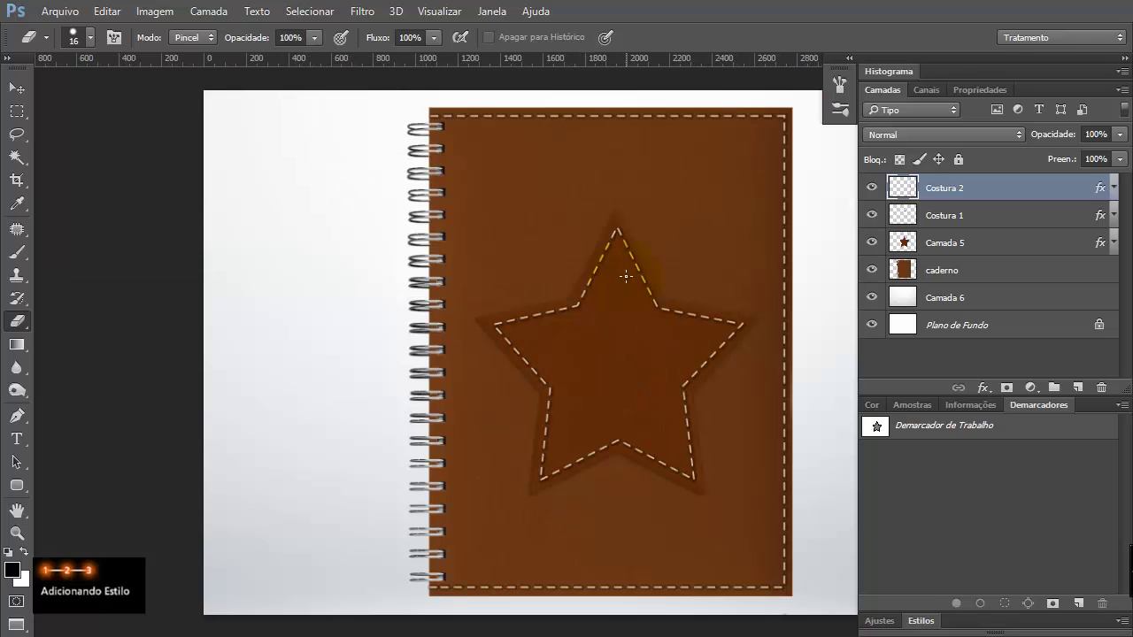
left_click_drag(625, 277, 511, 274)
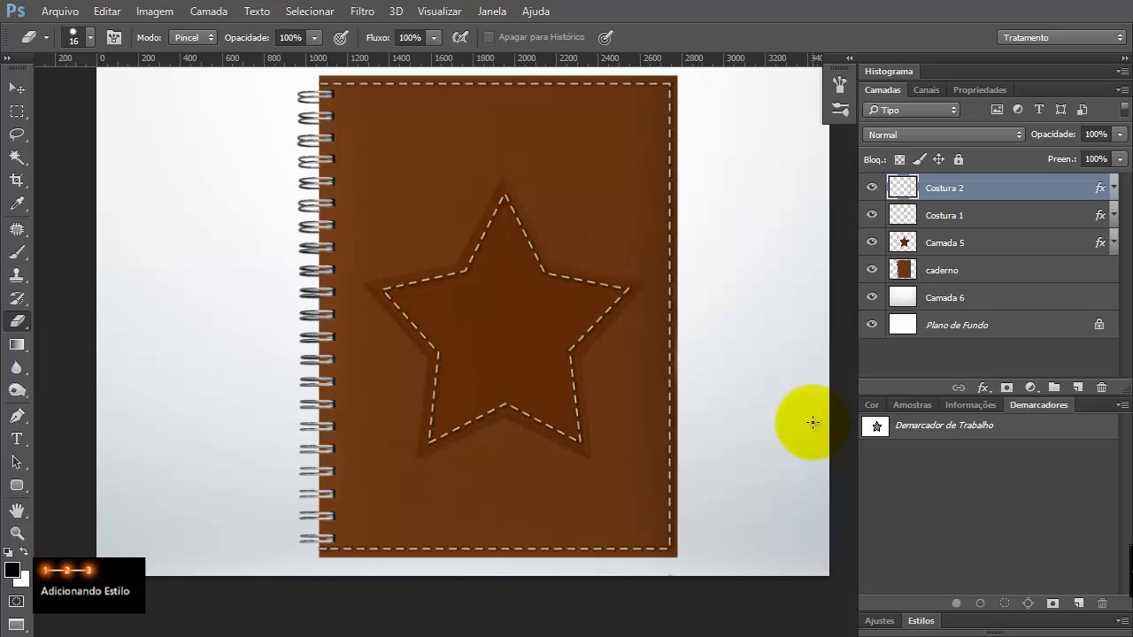
- Save the Costura 1 layer's effects as a new reusable layer style named Costura
scroll(813, 422, "down", 1)
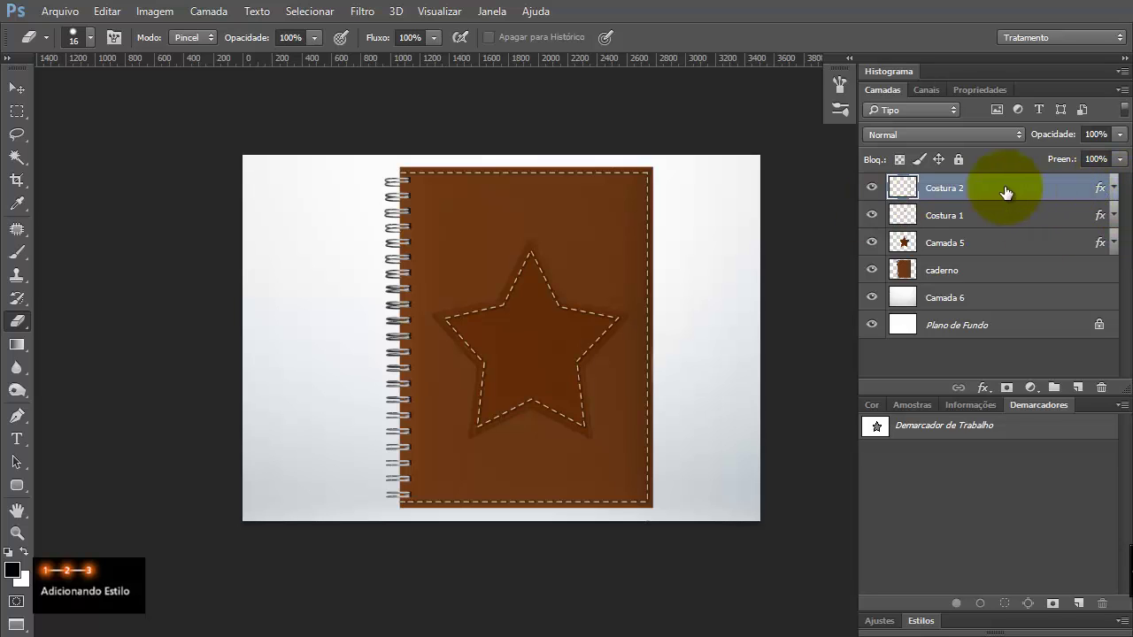
double_click(1101, 216)
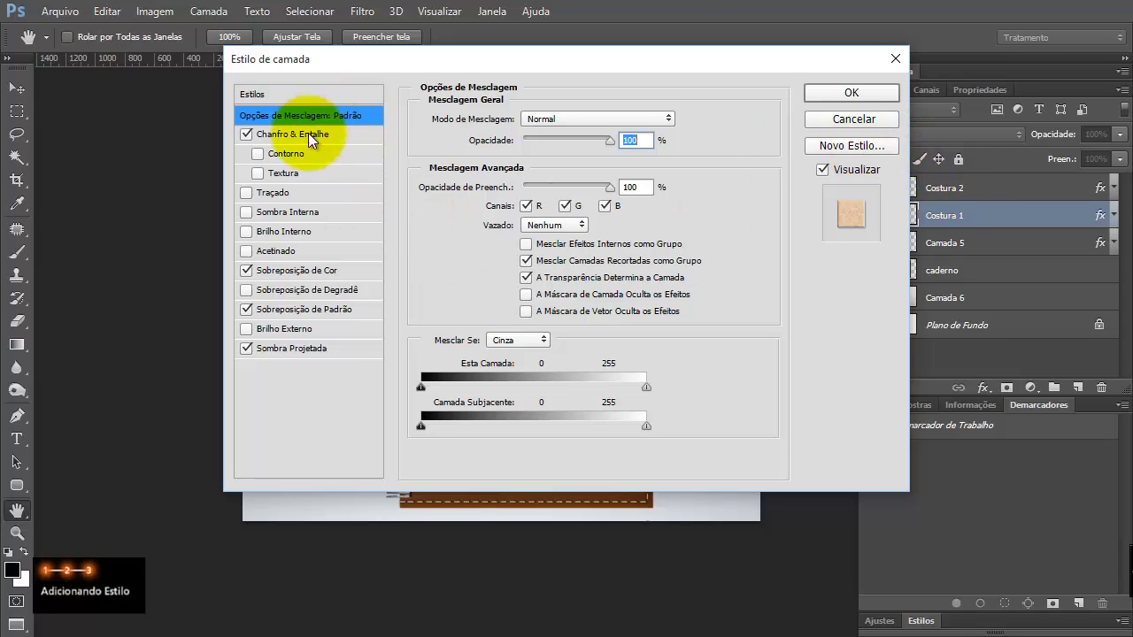
left_click(869, 146)
type("CO")
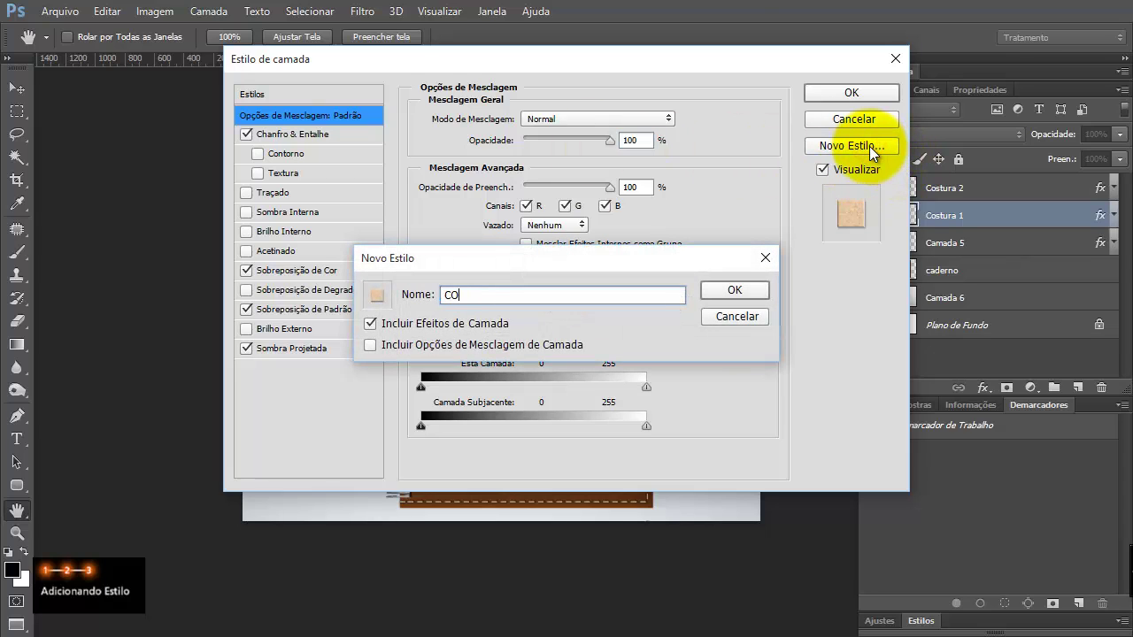
type("stura")
key("Return")
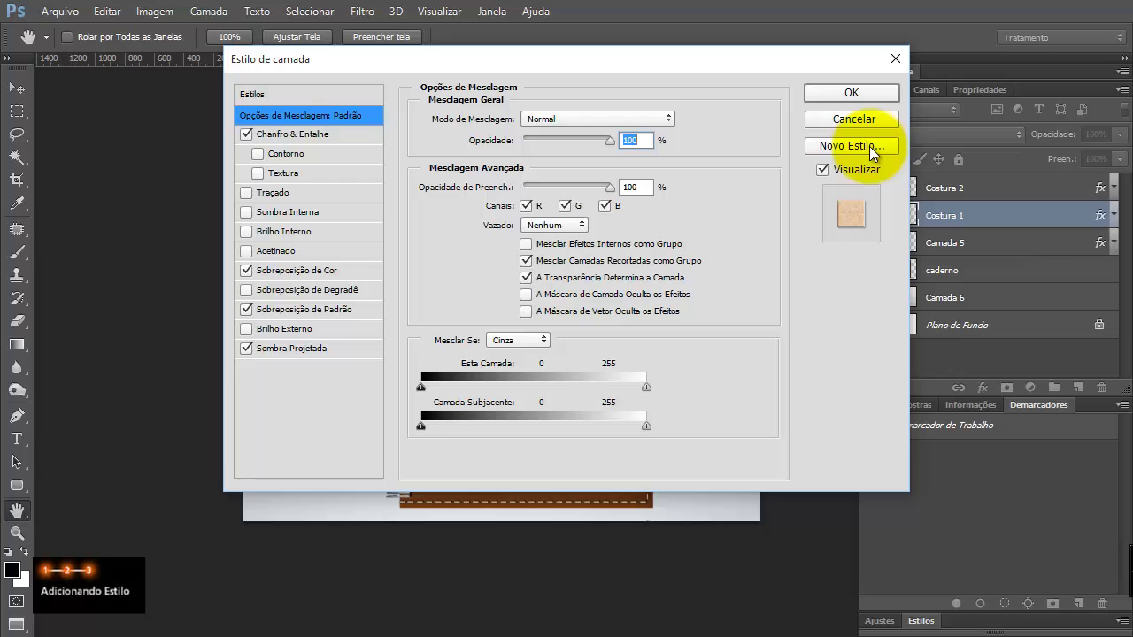
left_click(867, 95)
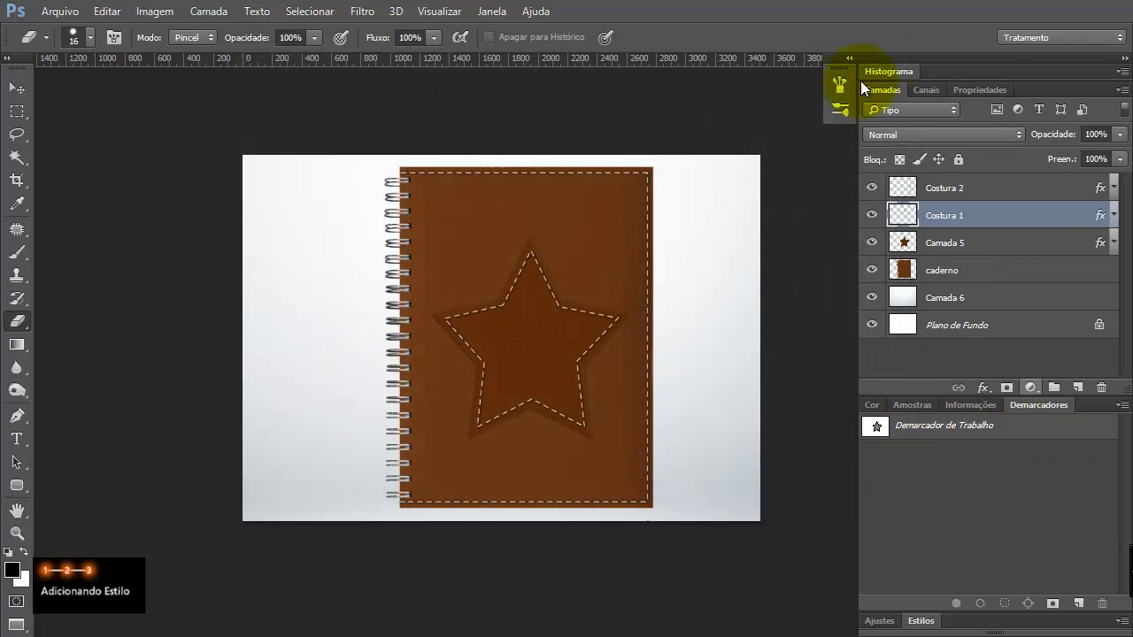
- Show the saved layer styles and remove all effects from the Costura 1 layer
left_click(498, 13)
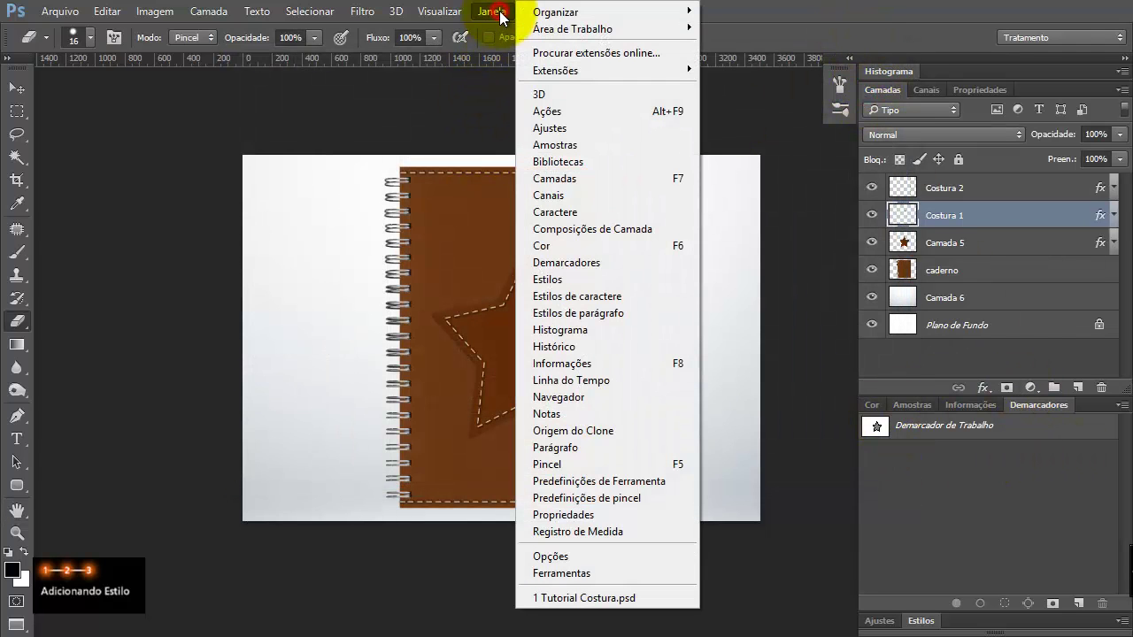
left_click(577, 283)
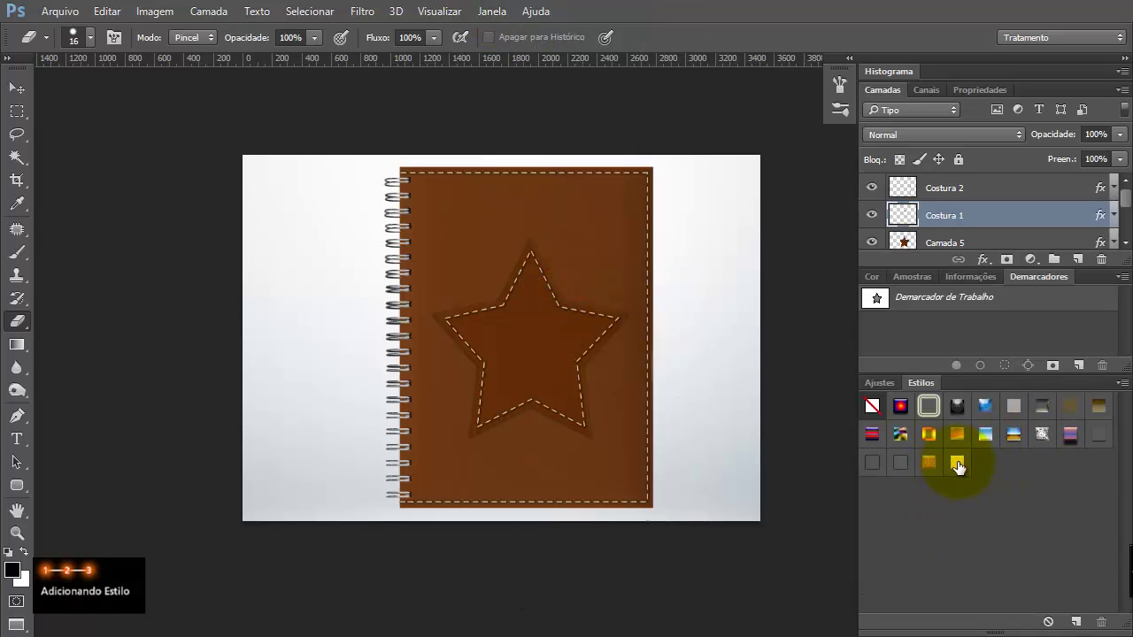
left_click(1112, 216)
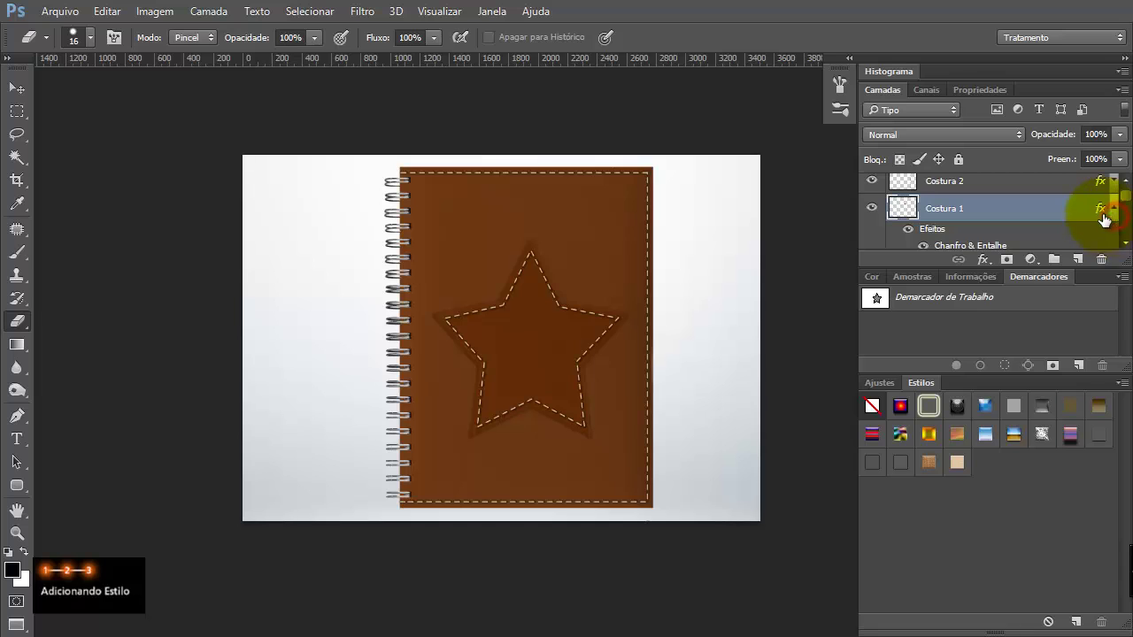
left_click_drag(1098, 209, 1102, 259)
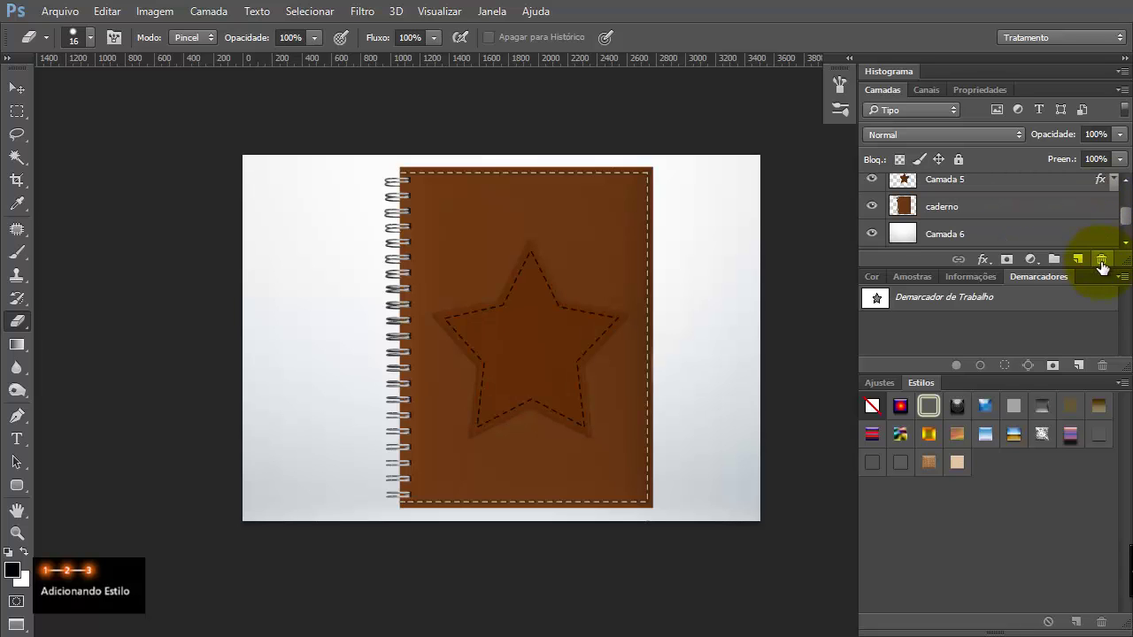
- Apply the saved Costura style to the star's stitches on the Costura 1 layer
scroll(556, 320, "up", 3)
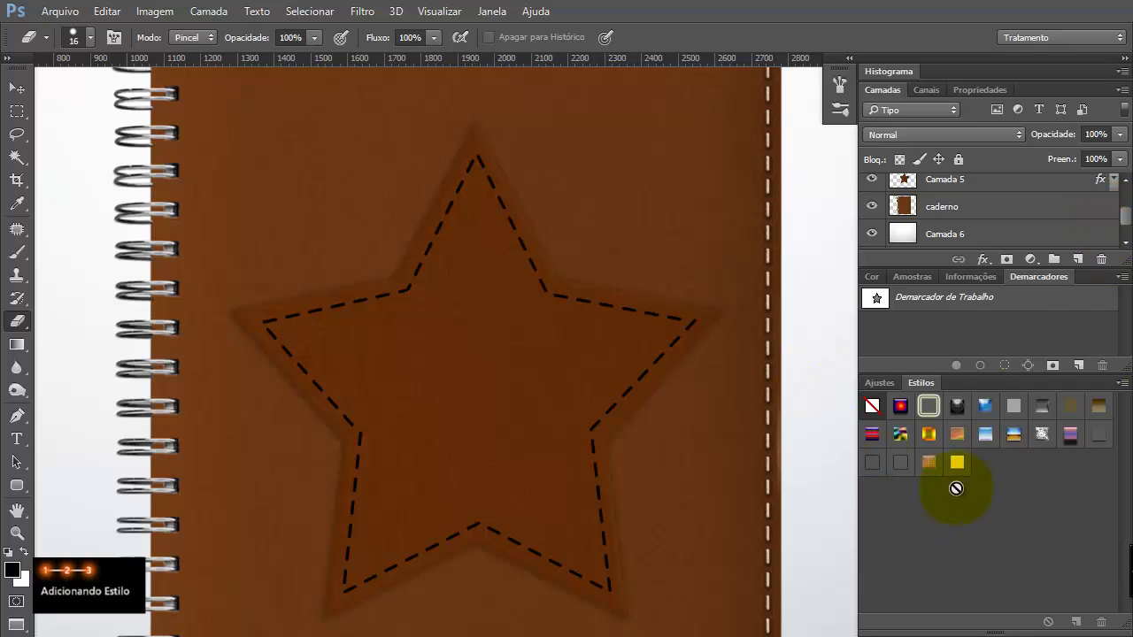
left_click(955, 462)
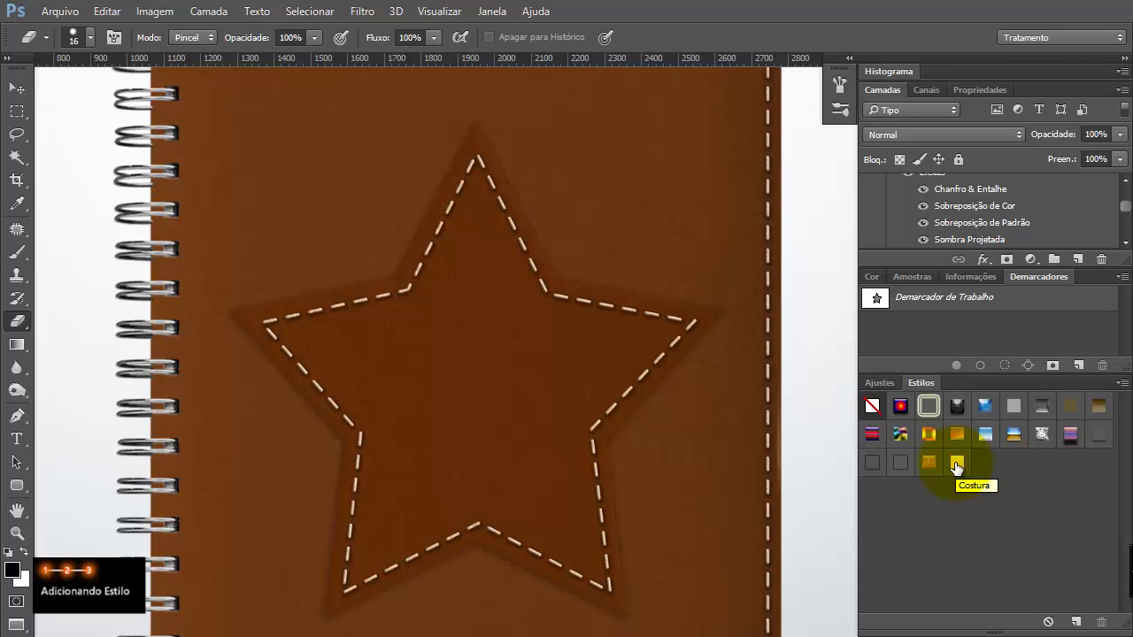
left_click(957, 464)
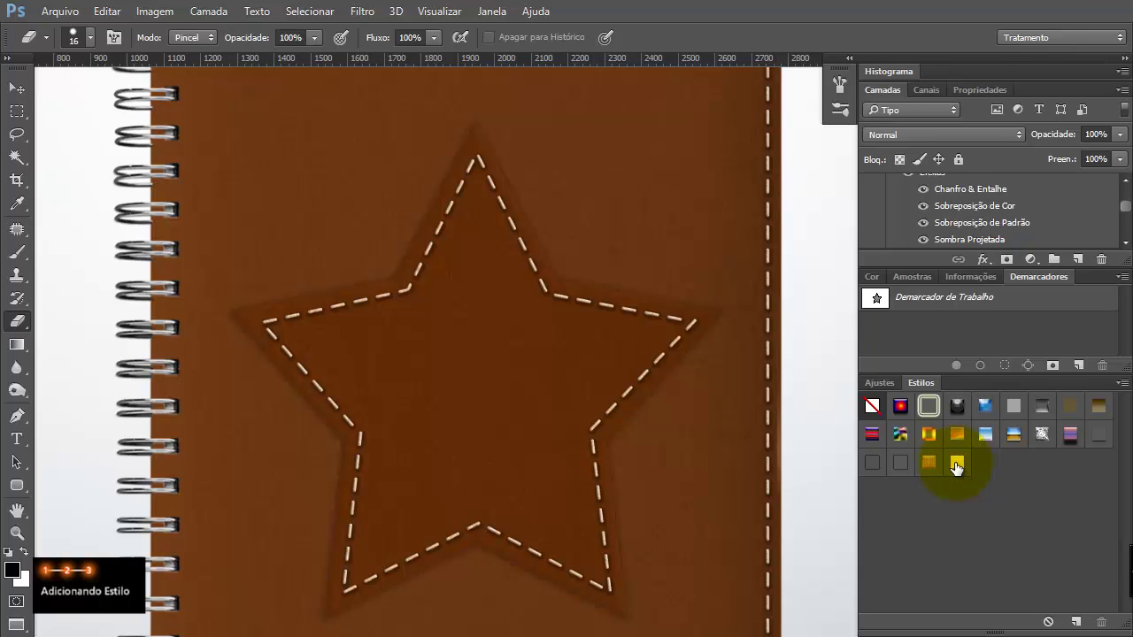